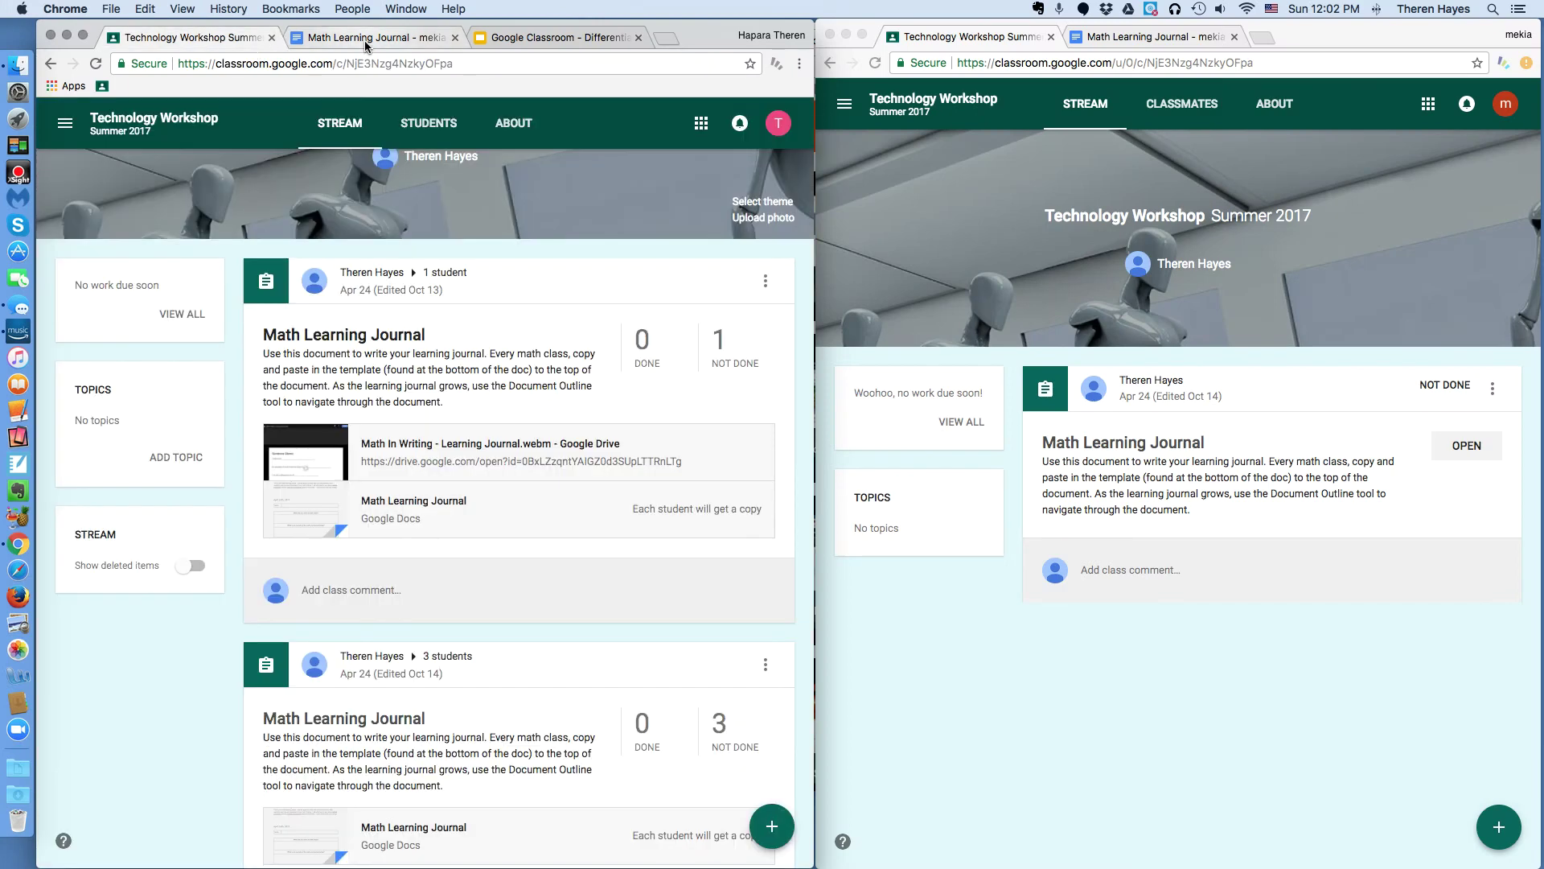
- Look through the journal and slides tabs, then return to the Technology Workshop class stream
left_click(372, 37)
left_click(528, 38)
left_click(211, 38)
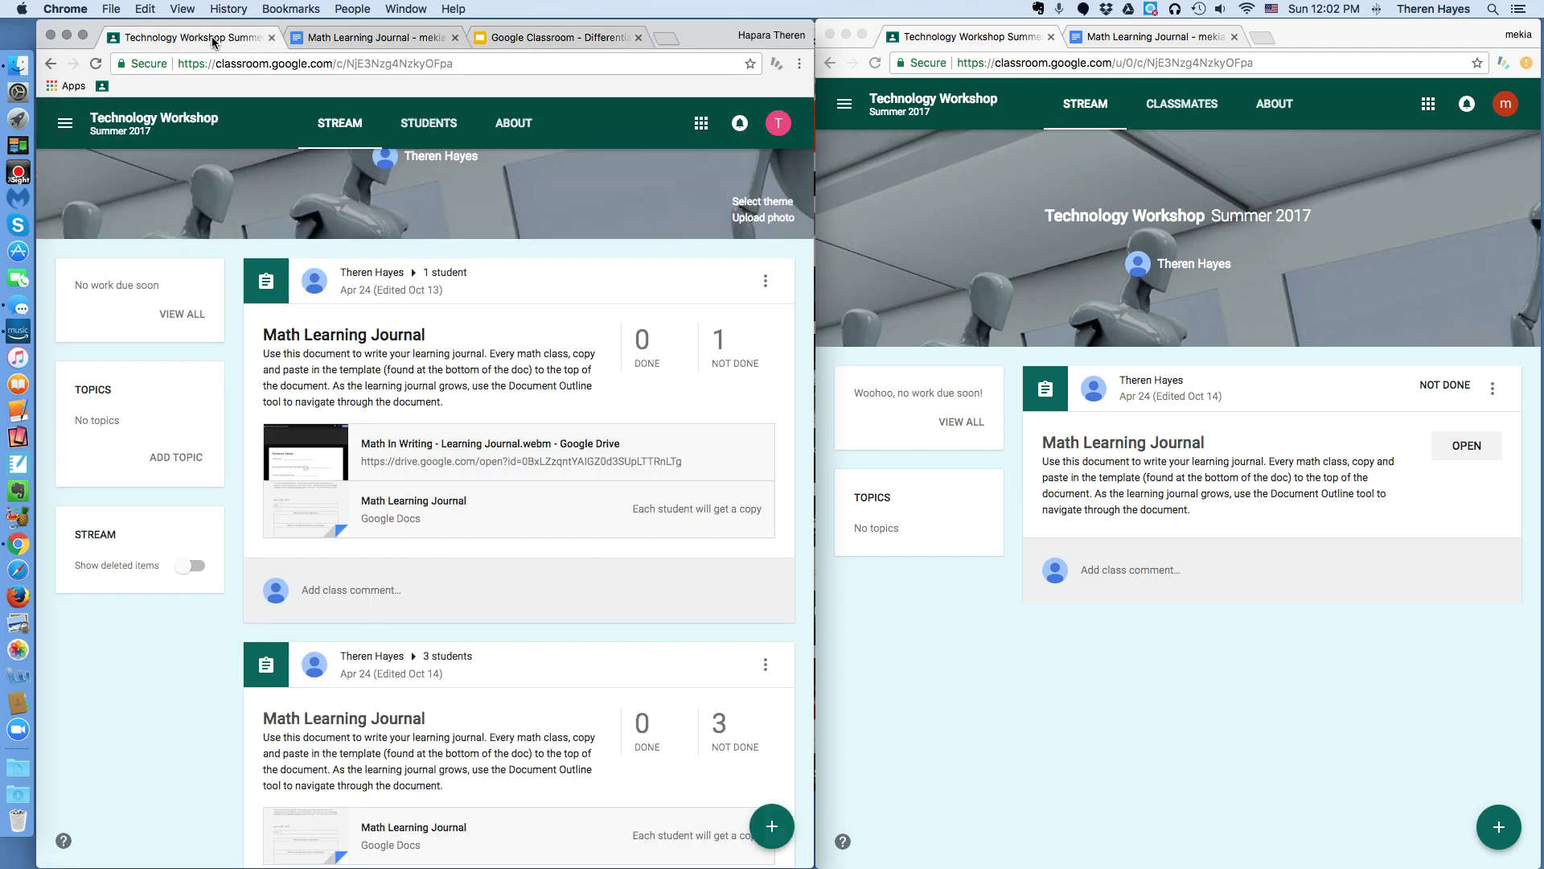
- Open the Math Learning Journal in the teacher's window and select the April 17th, 2017 heading
left_click(366, 38)
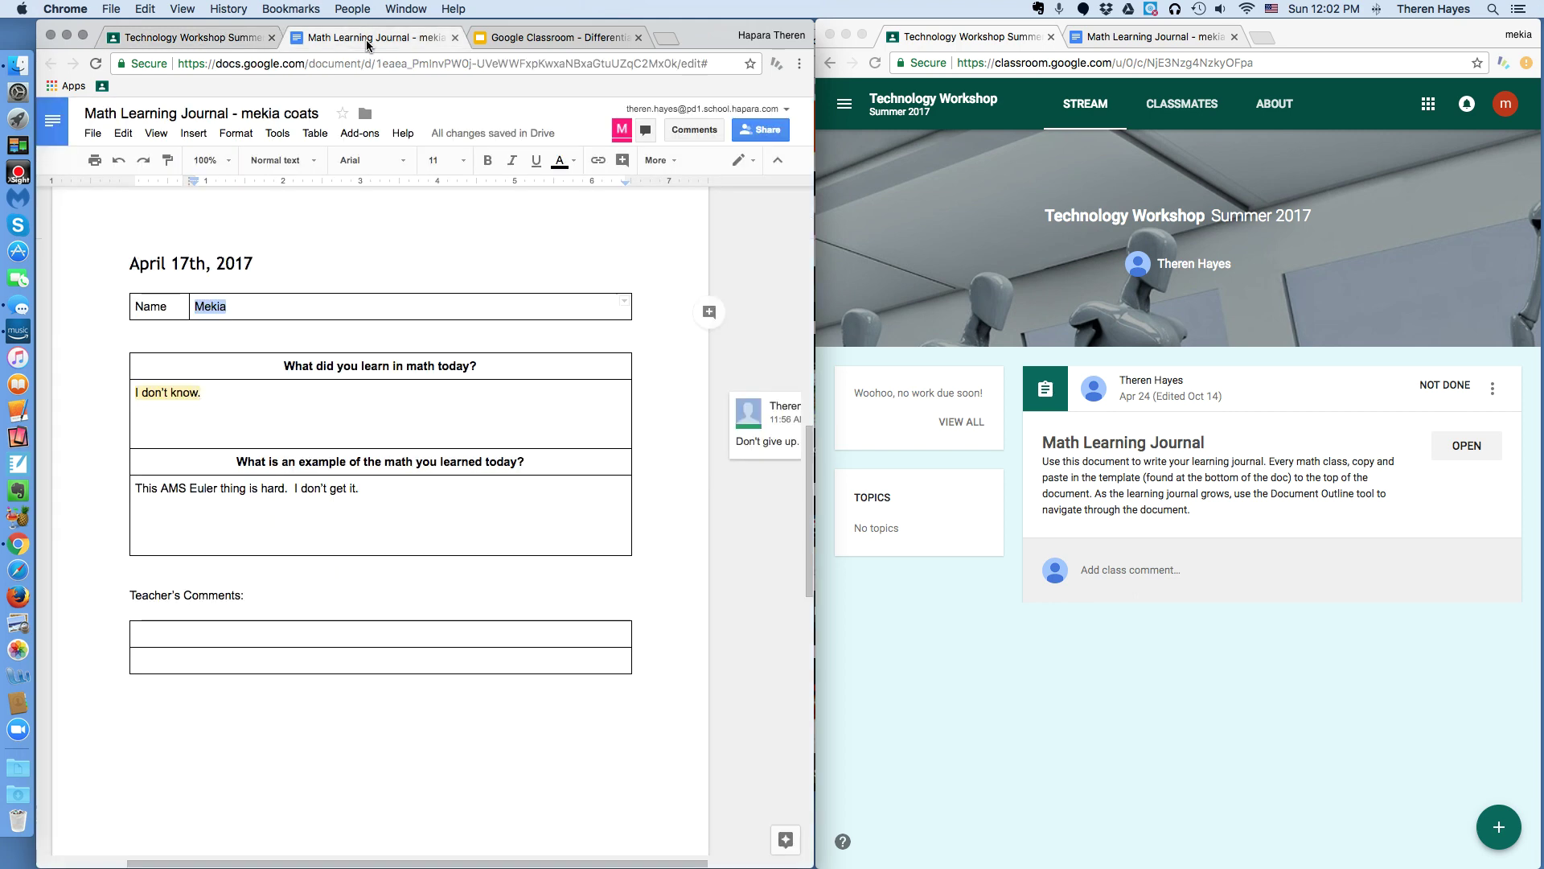
left_click(437, 426)
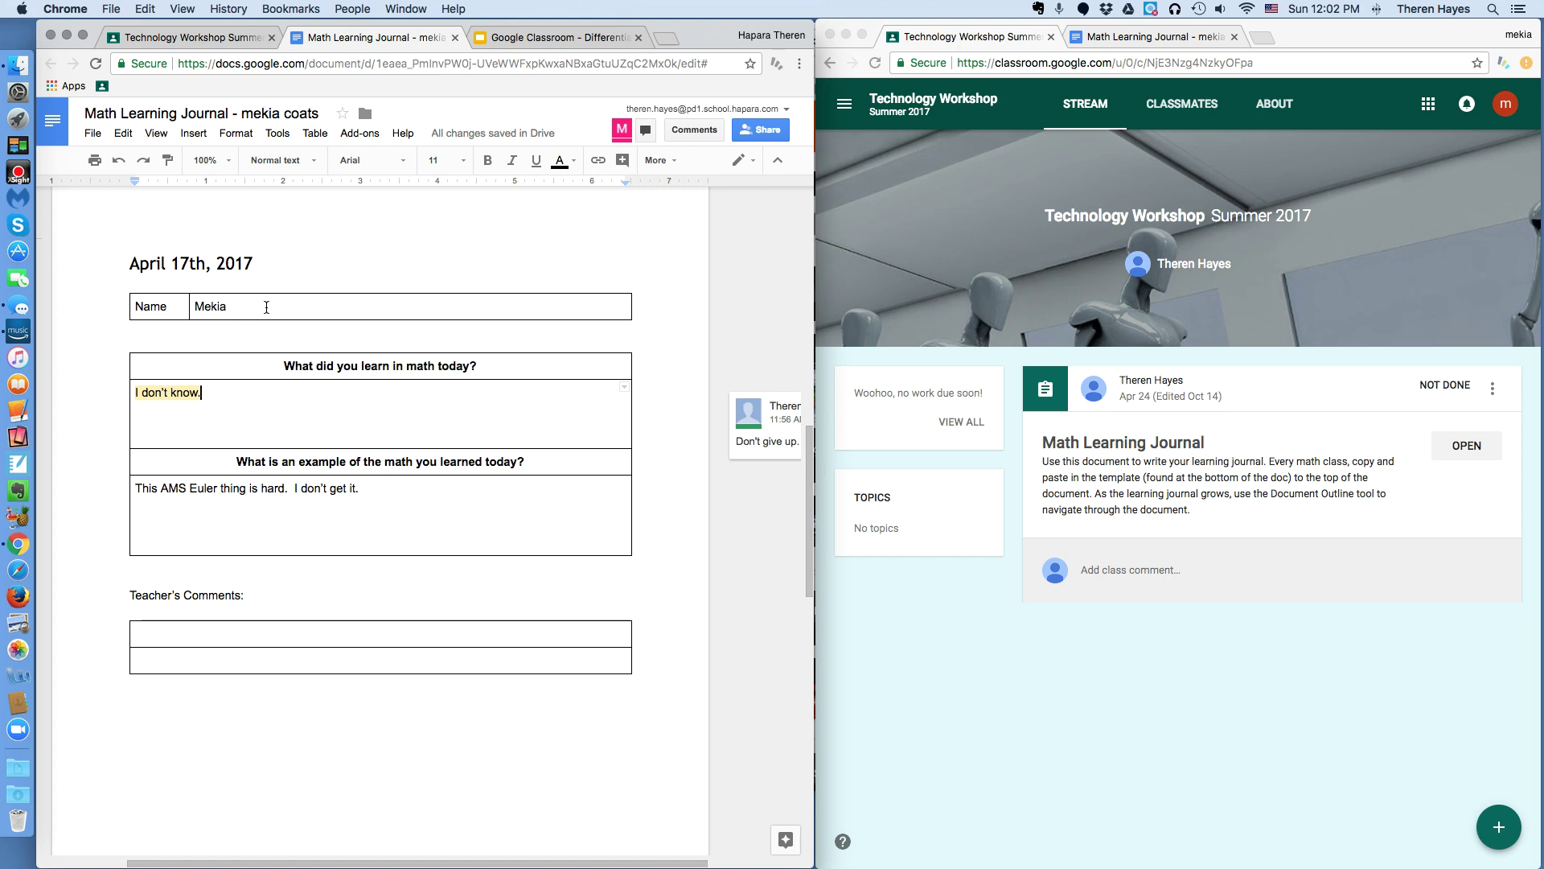
triple_click(272, 262)
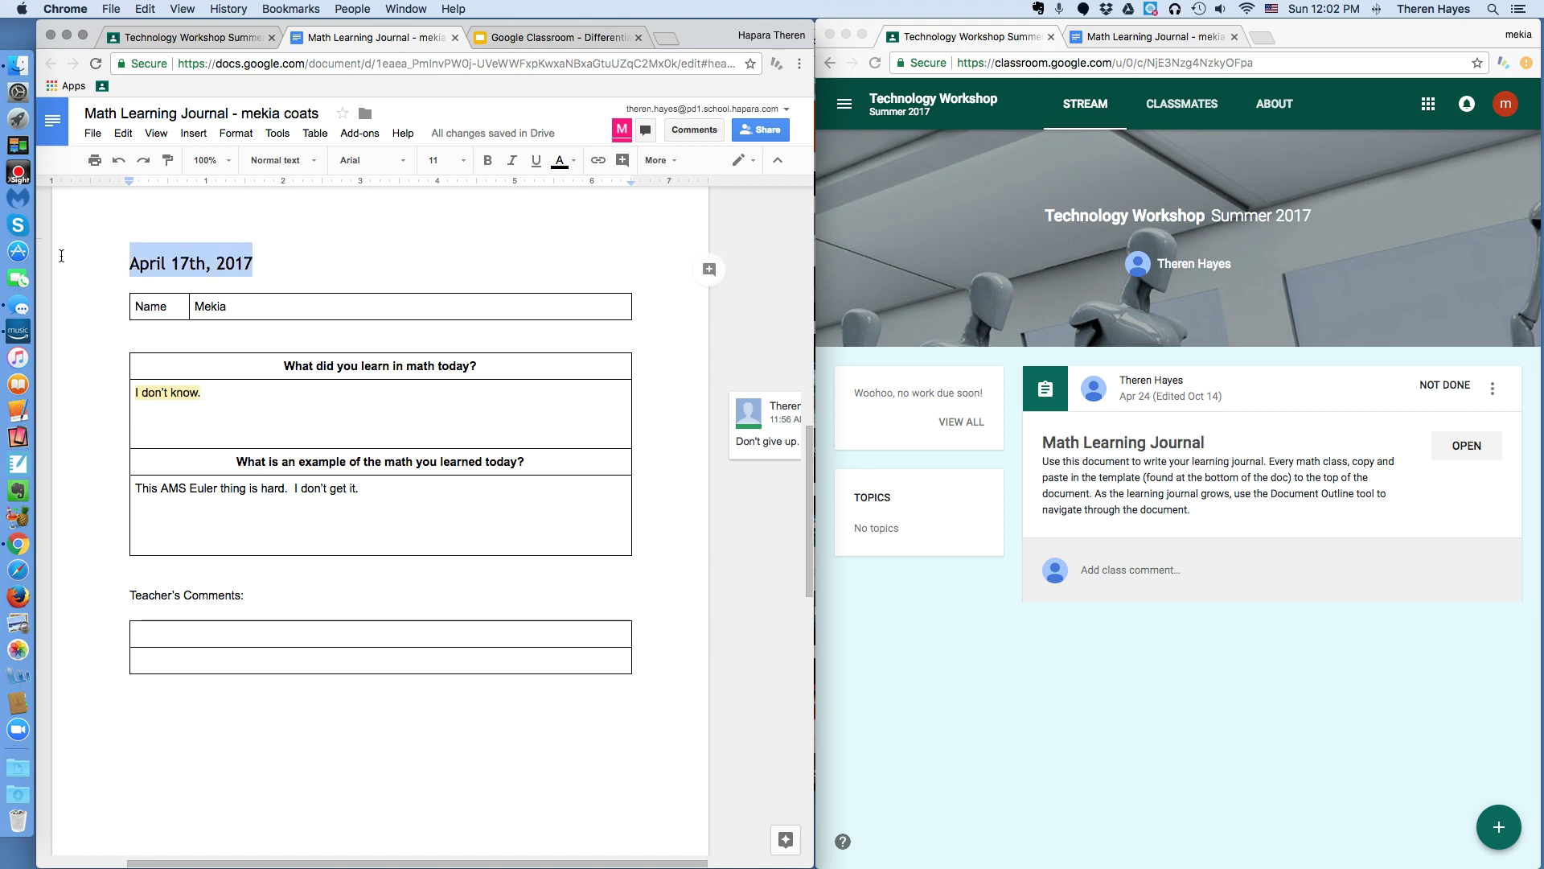
left_click(308, 261)
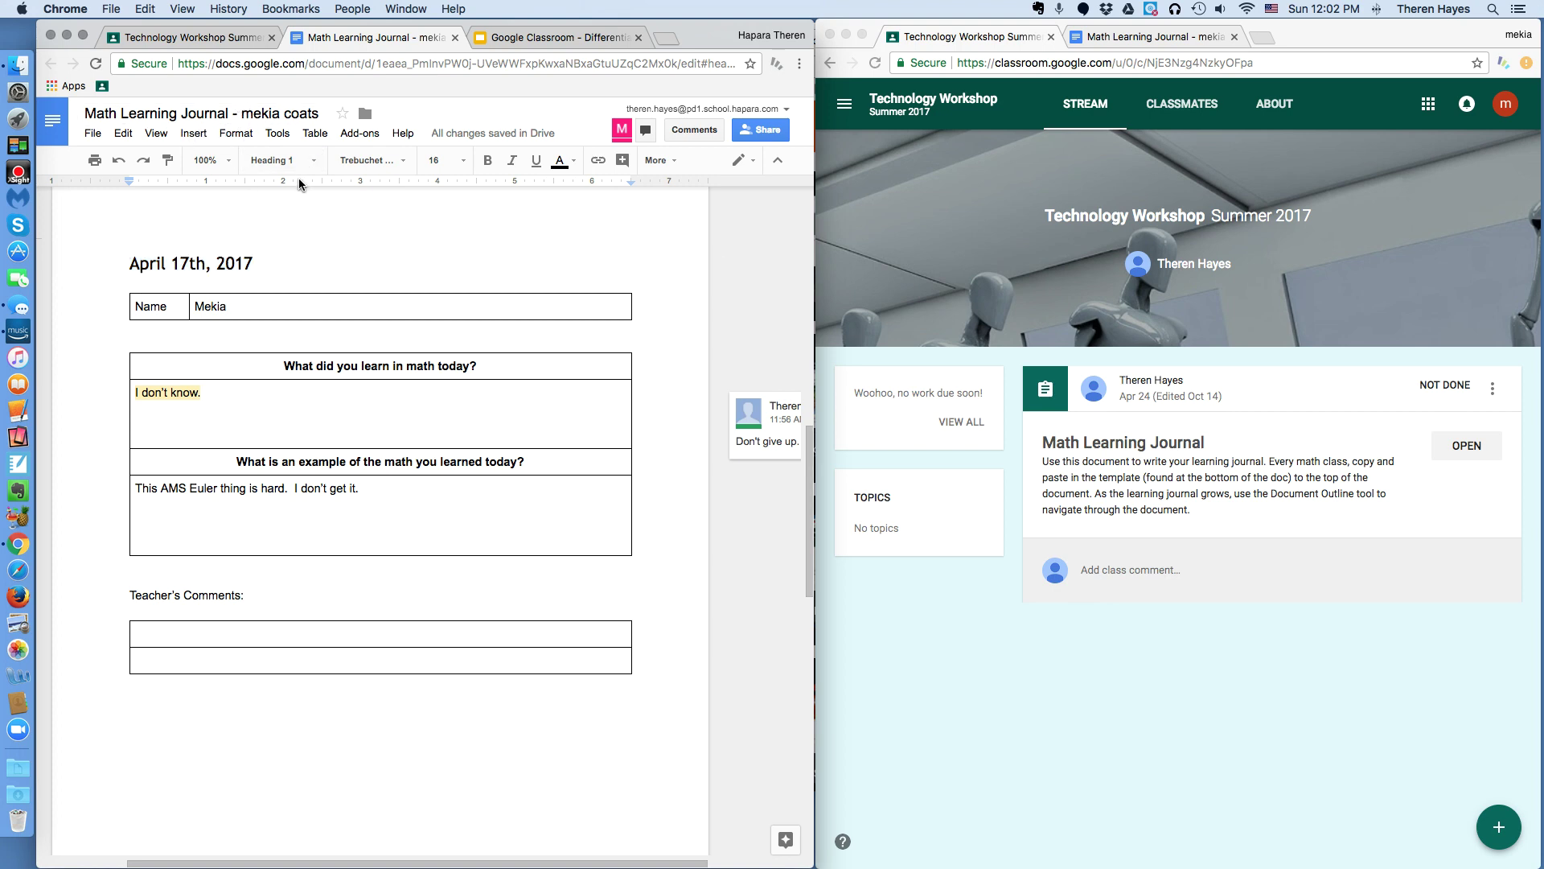
- Show the student's copy of the journal and select its Name row
left_click(1113, 40)
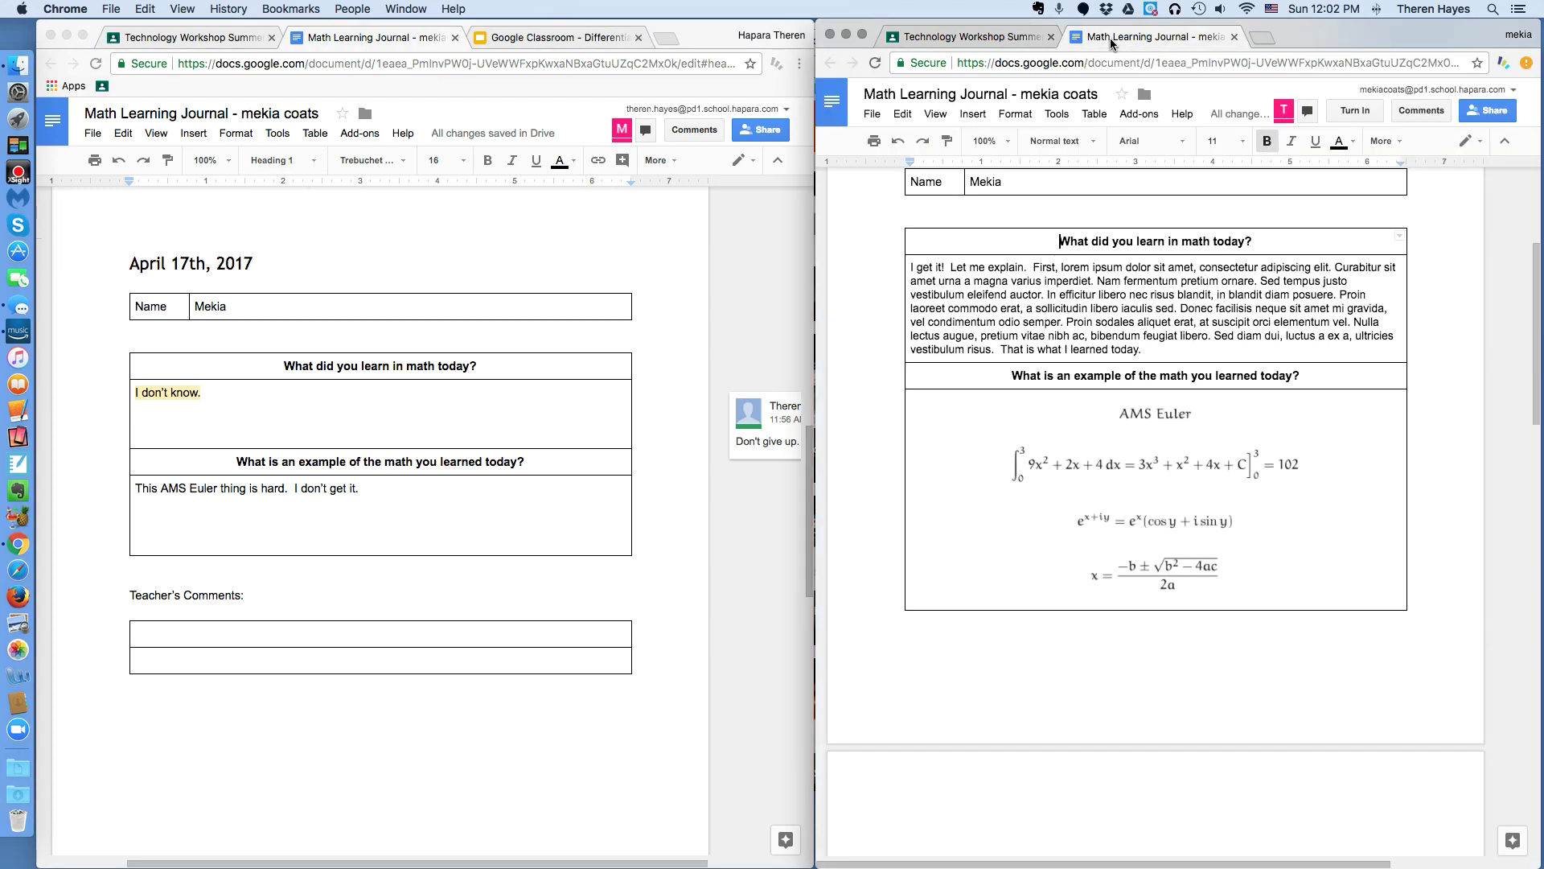
scroll(1105, 481, "up", 2)
scroll(1099, 488, "down", 8)
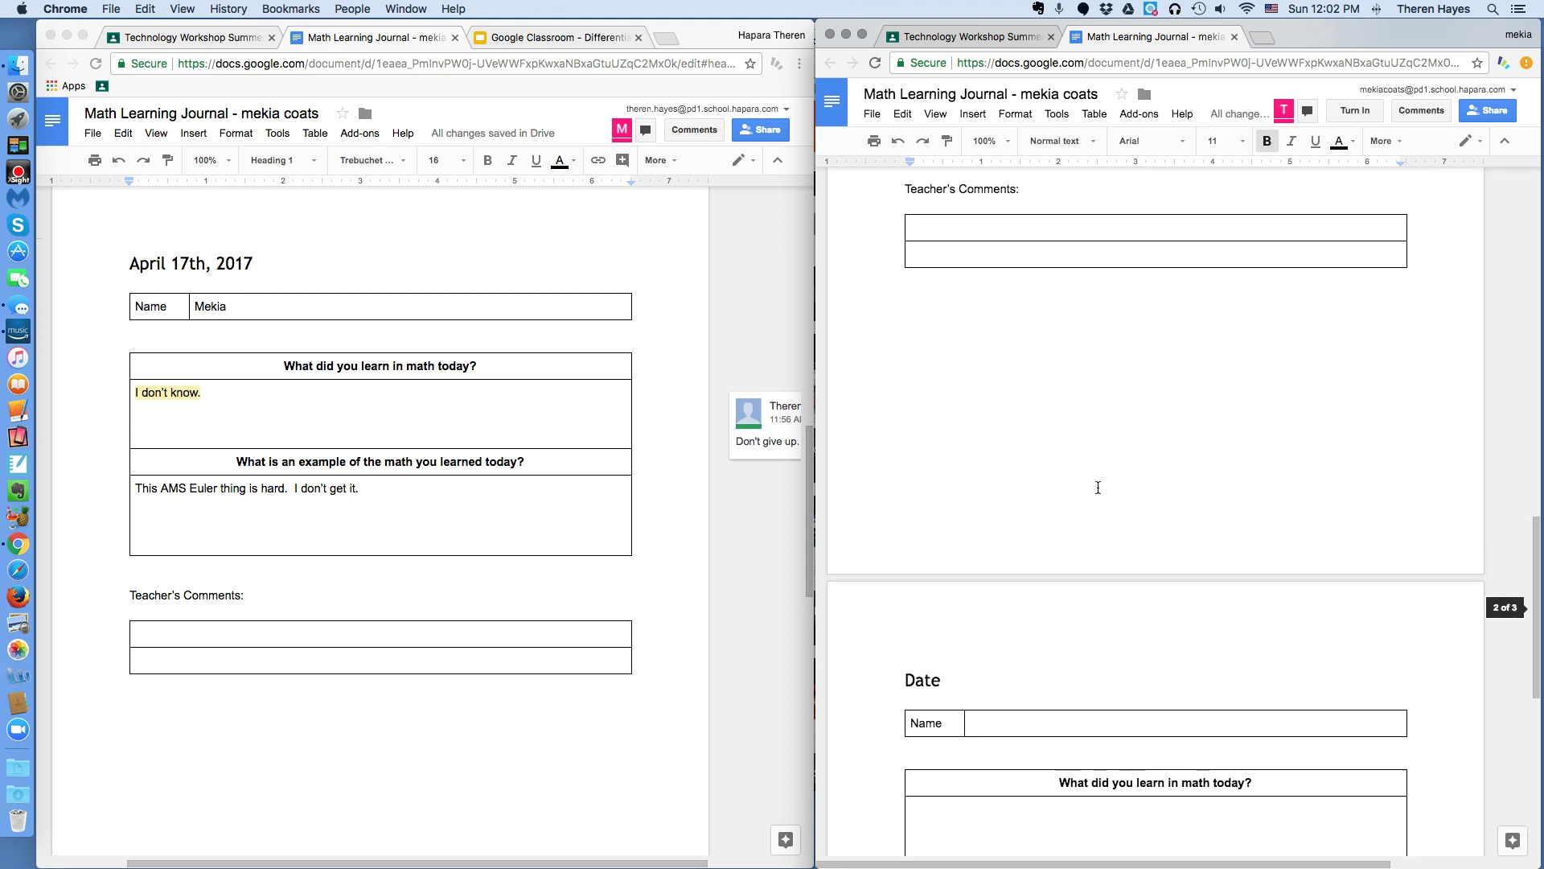
scroll(1098, 487, "down", 10)
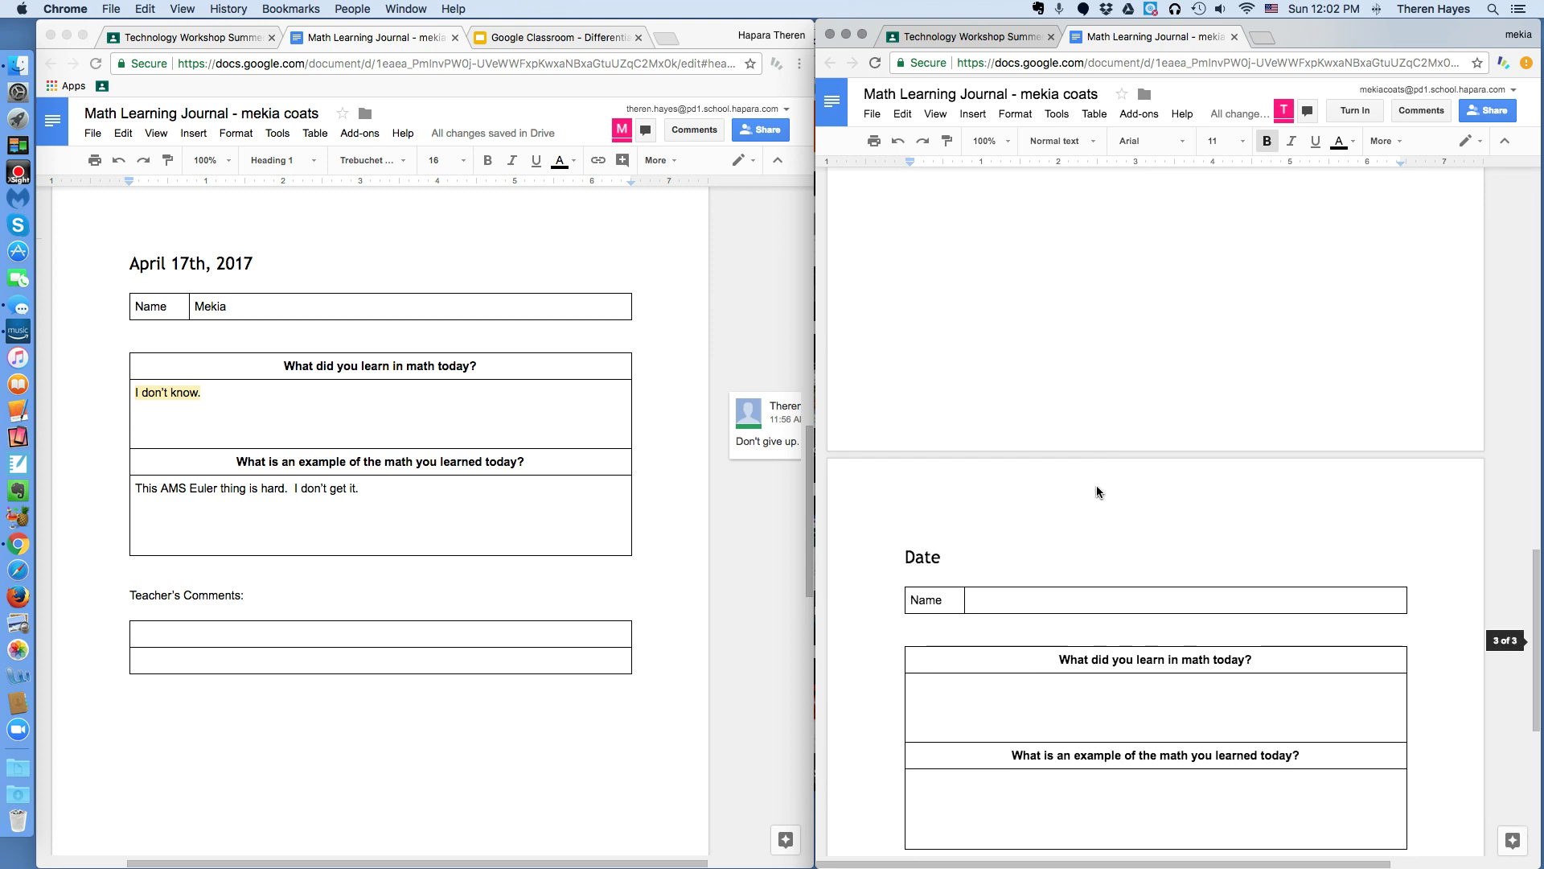
left_click(695, 471)
left_click(298, 310)
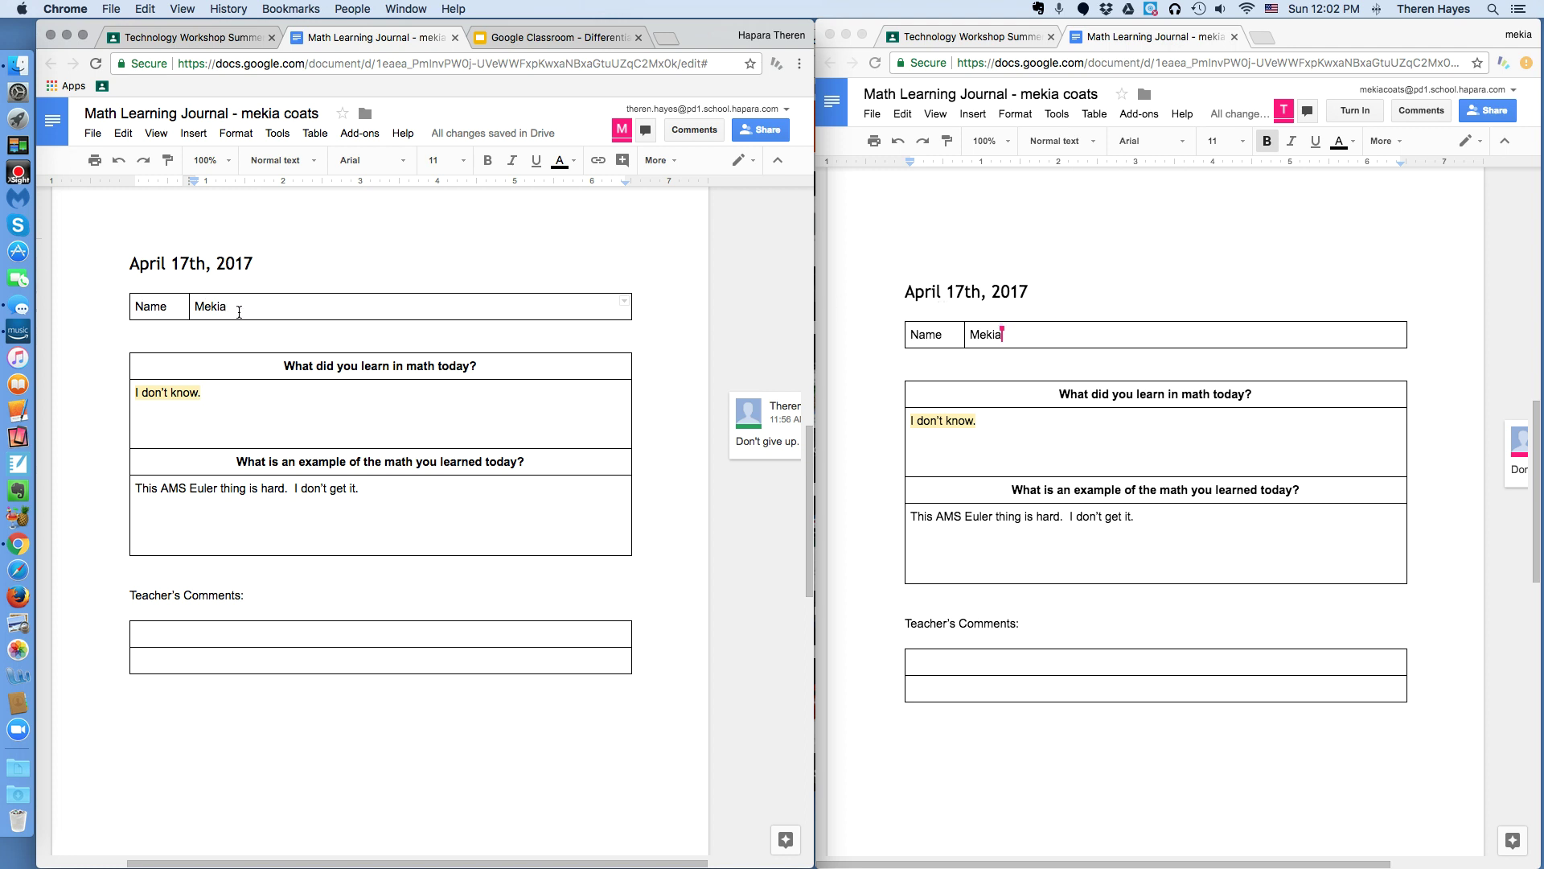
left_click_drag(239, 312, 131, 300)
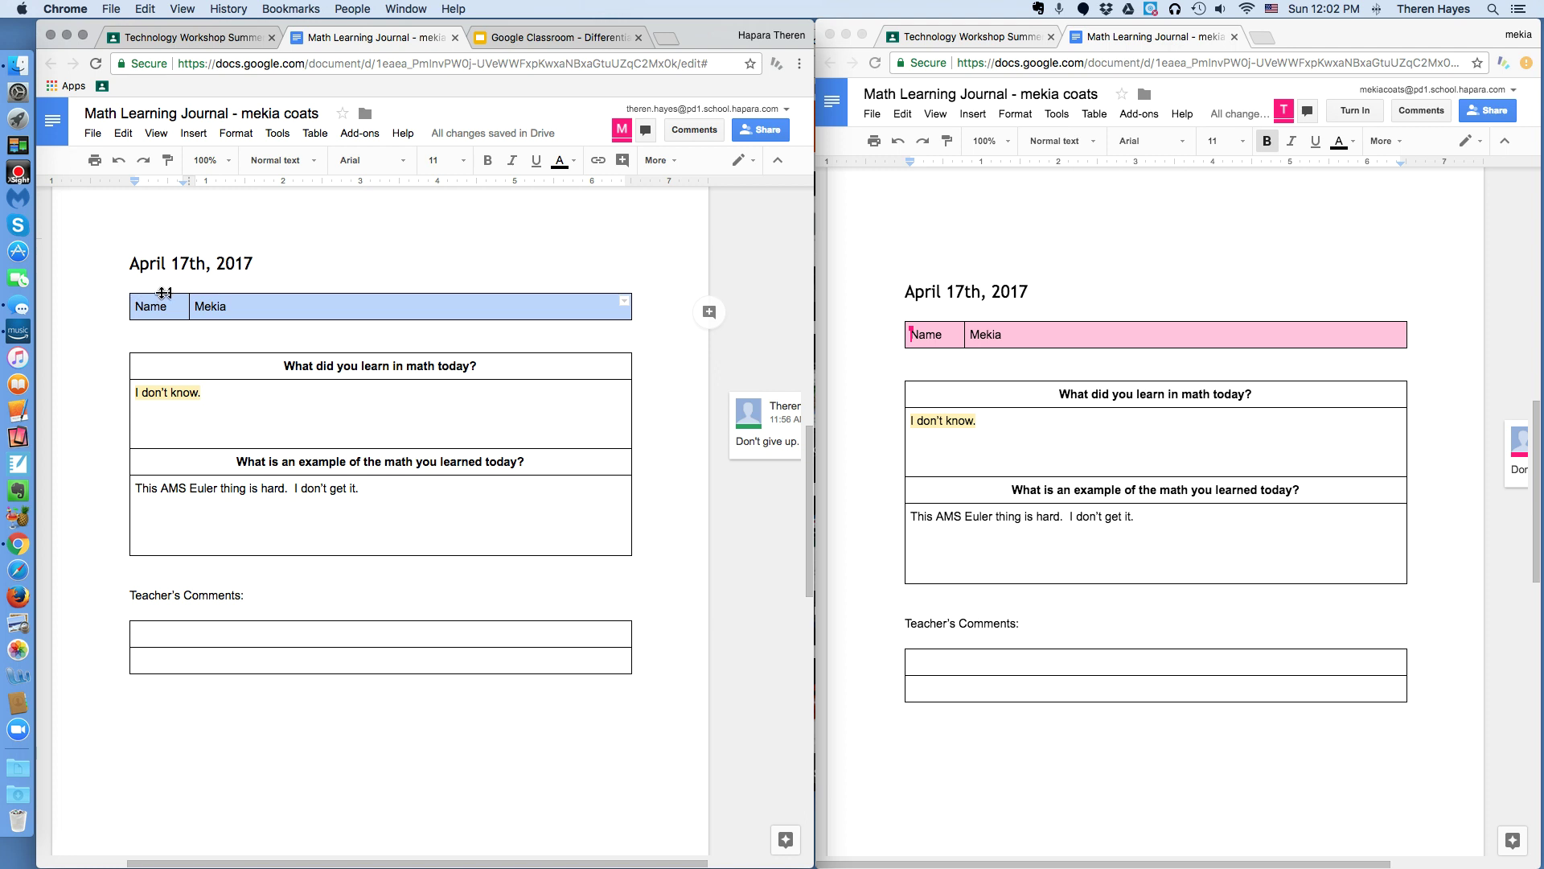
left_click(293, 265)
- Select the April 17th, 2017 heading and start a comment from the Insert menu
left_click(279, 333)
scroll(279, 334, "left", 1)
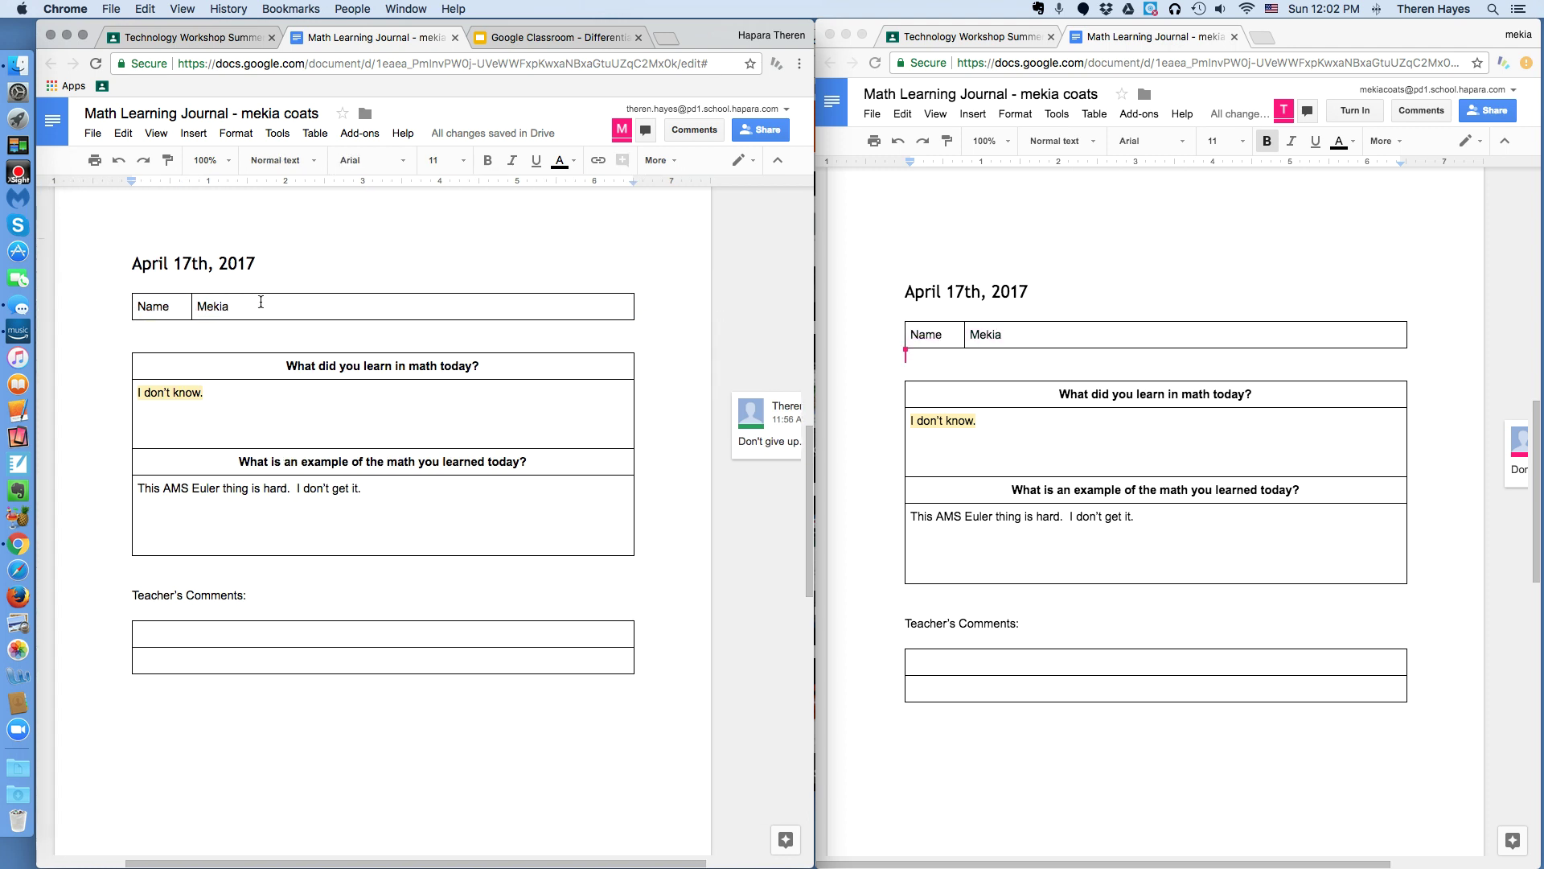
left_click_drag(256, 263, 120, 257)
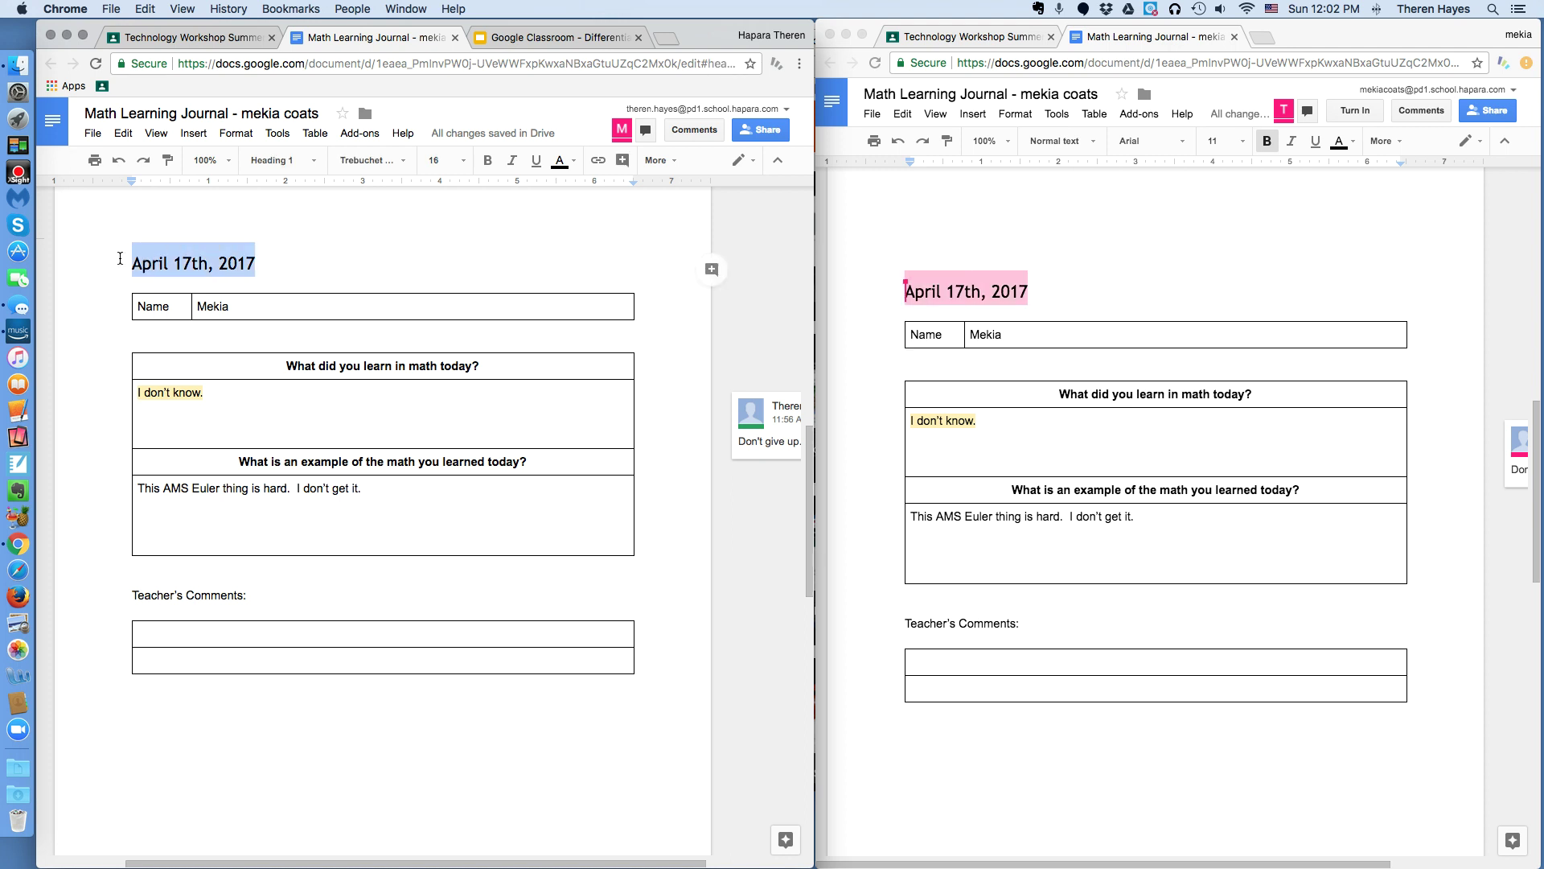
left_click(259, 262)
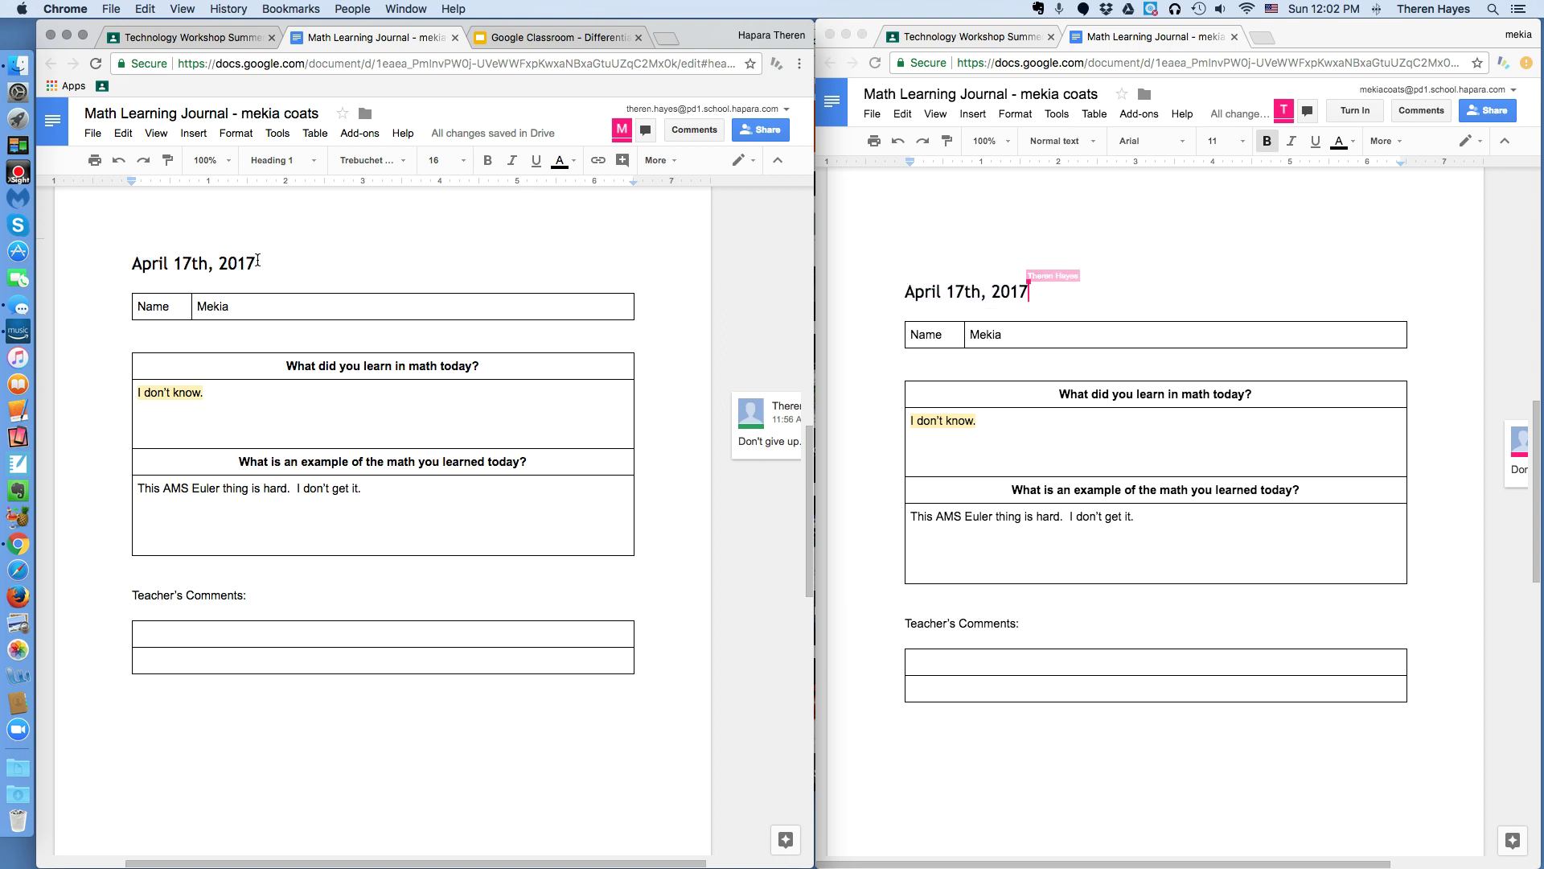
left_click_drag(259, 262, 128, 263)
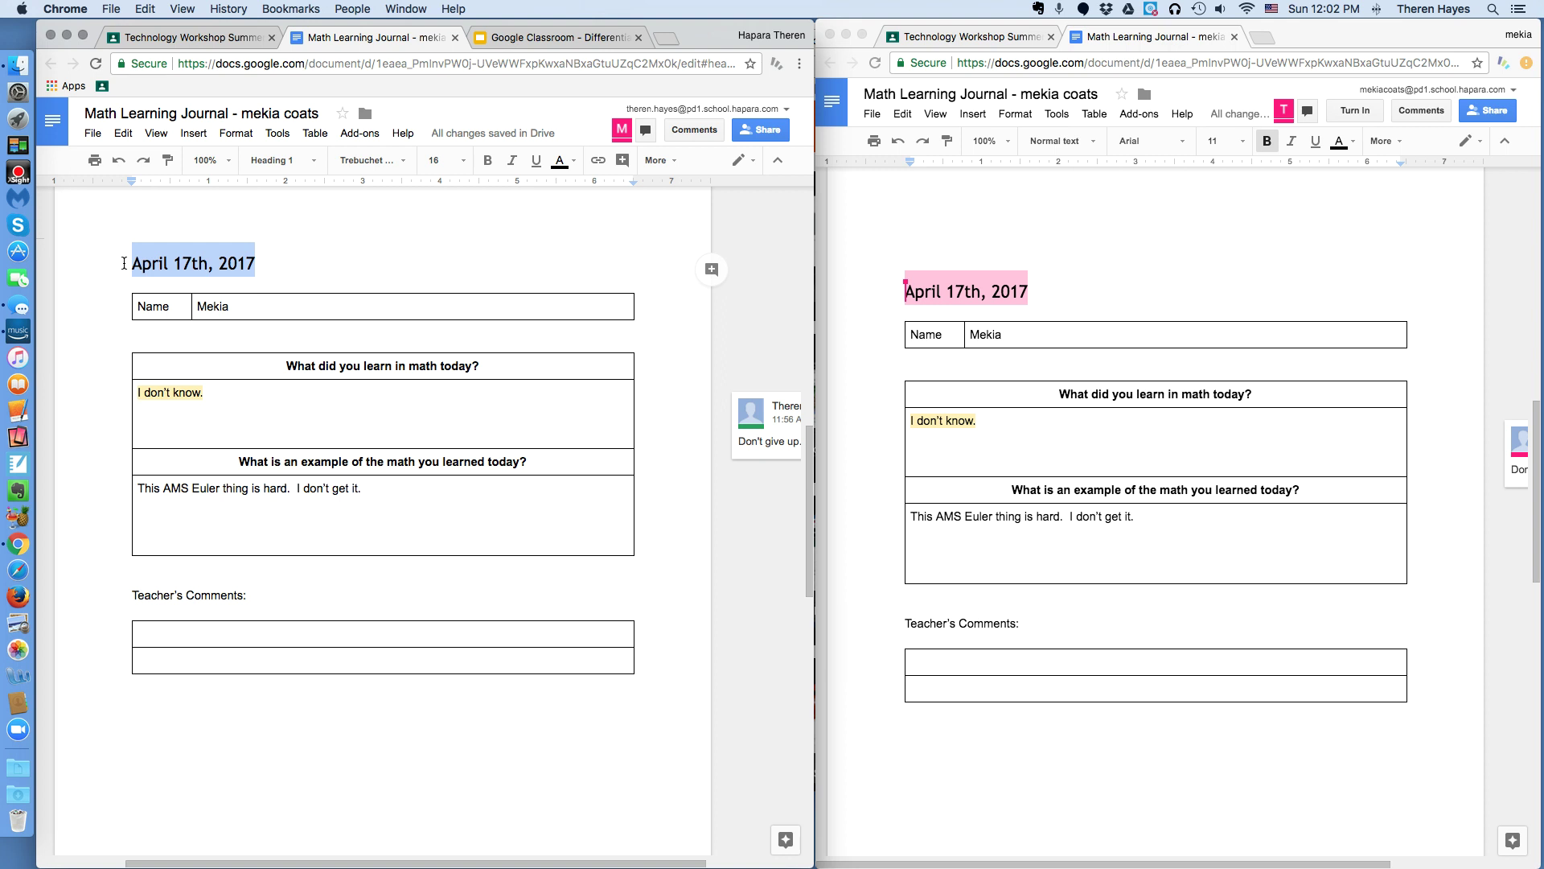
left_click(193, 133)
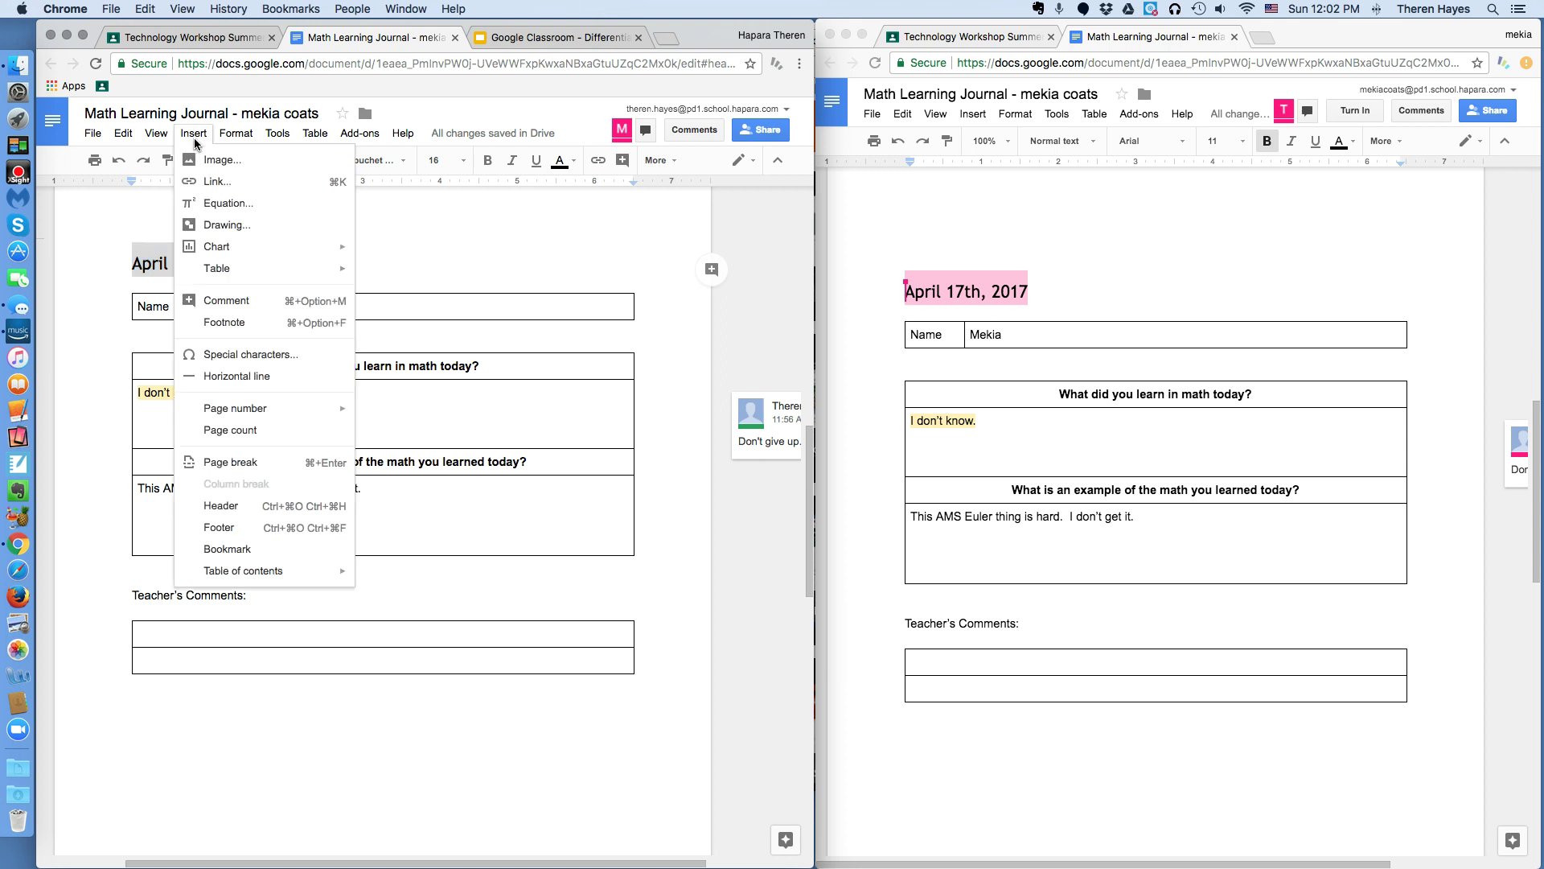
left_click(218, 301)
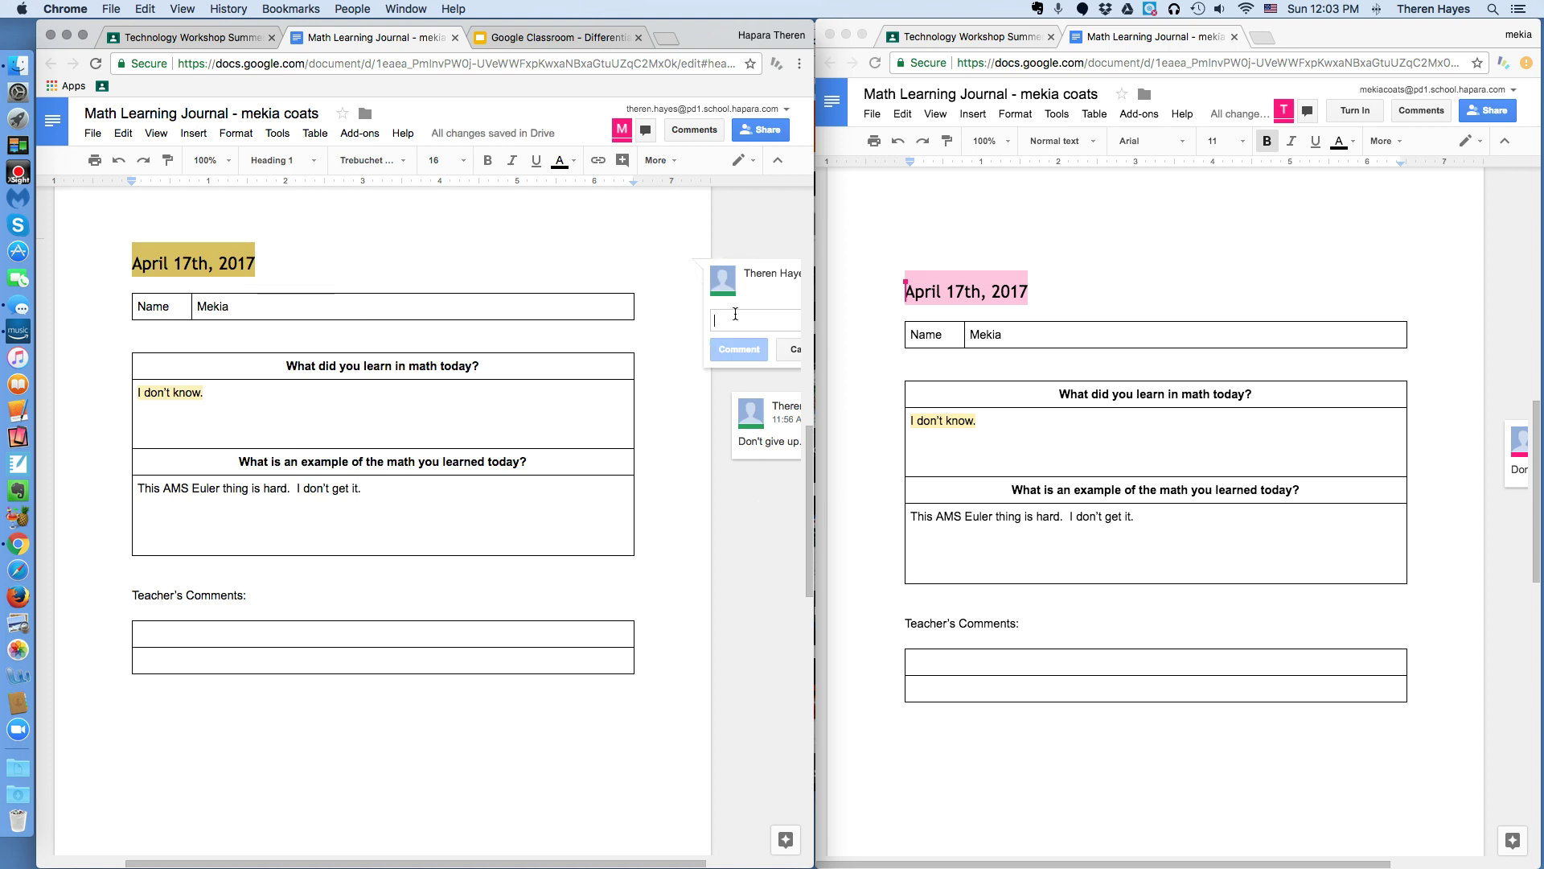
- Post the comment 'Words go here.' and check it in the student's copy
scroll(574, 348, "left", 1)
scroll(569, 348, "right", 5)
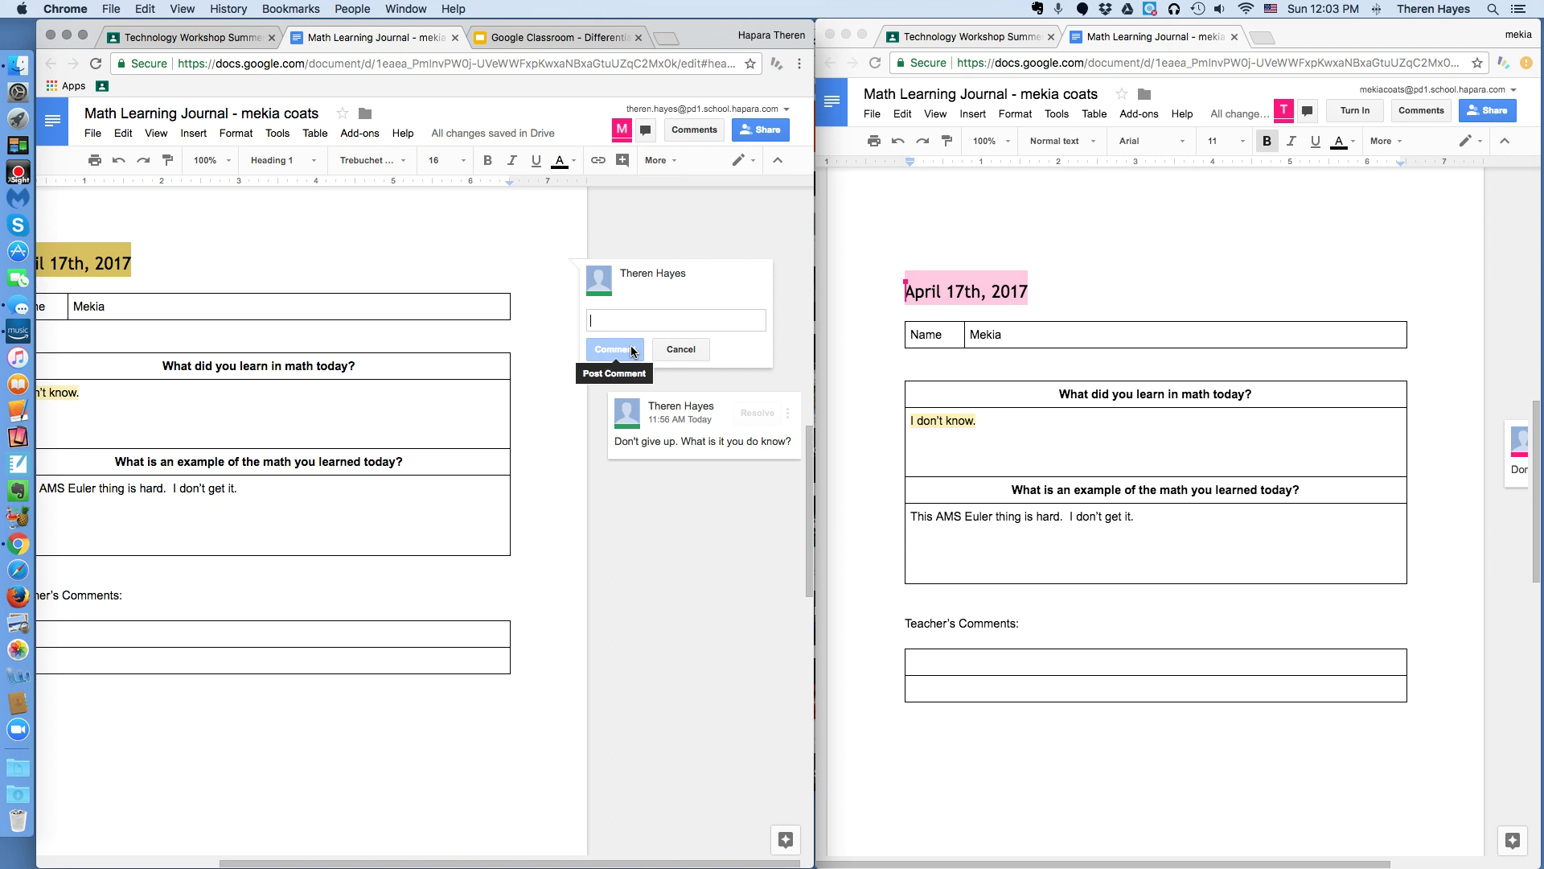
type("Word")
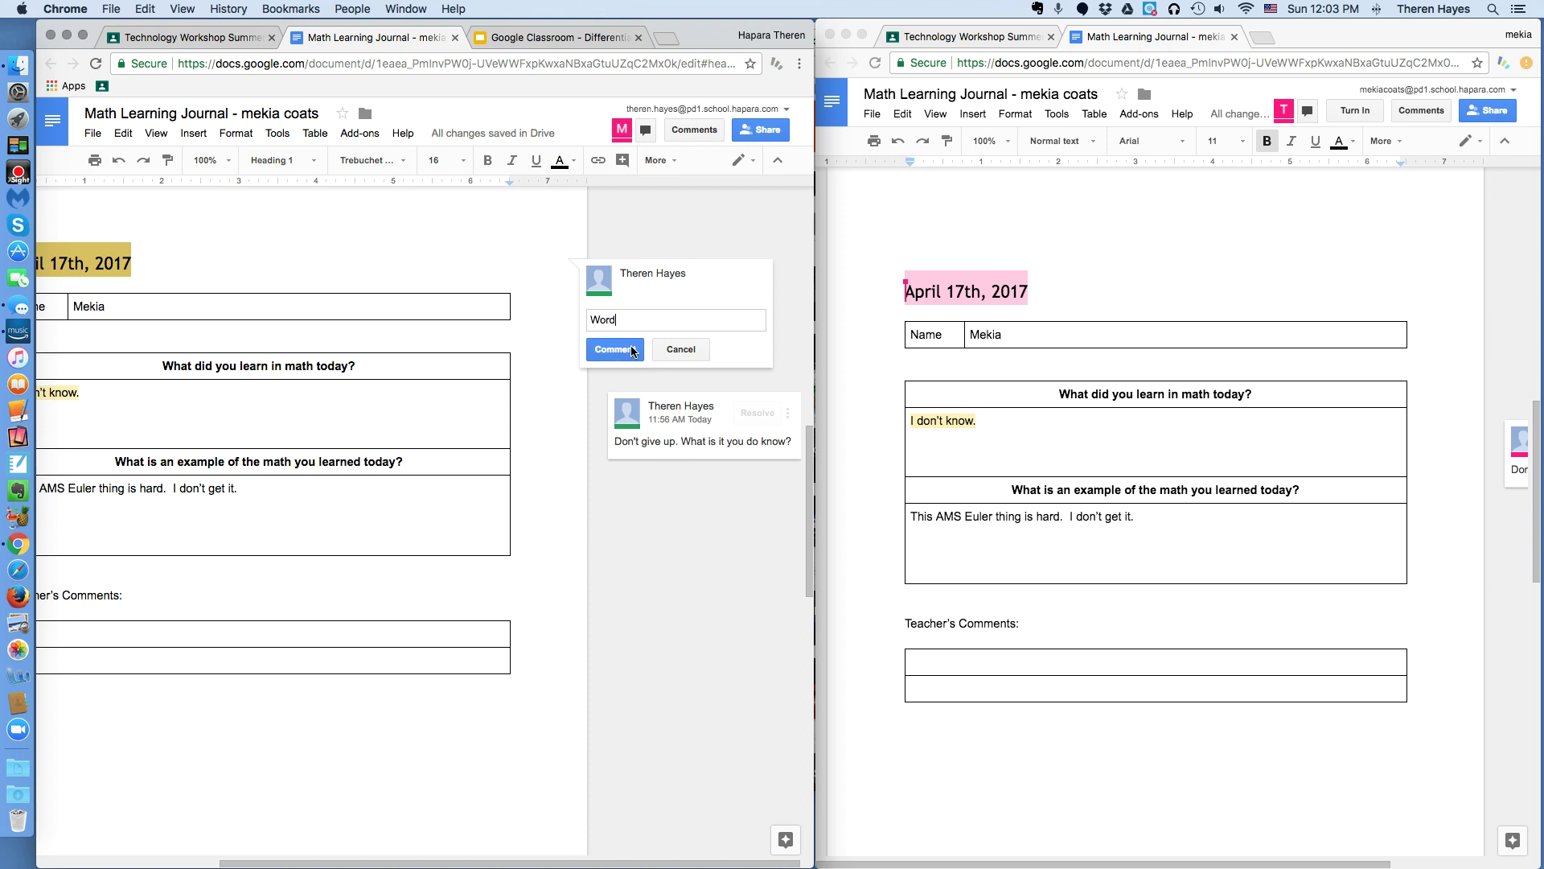
type("s y")
key("BackSpace")
type("gohere.")
left_click(615, 349)
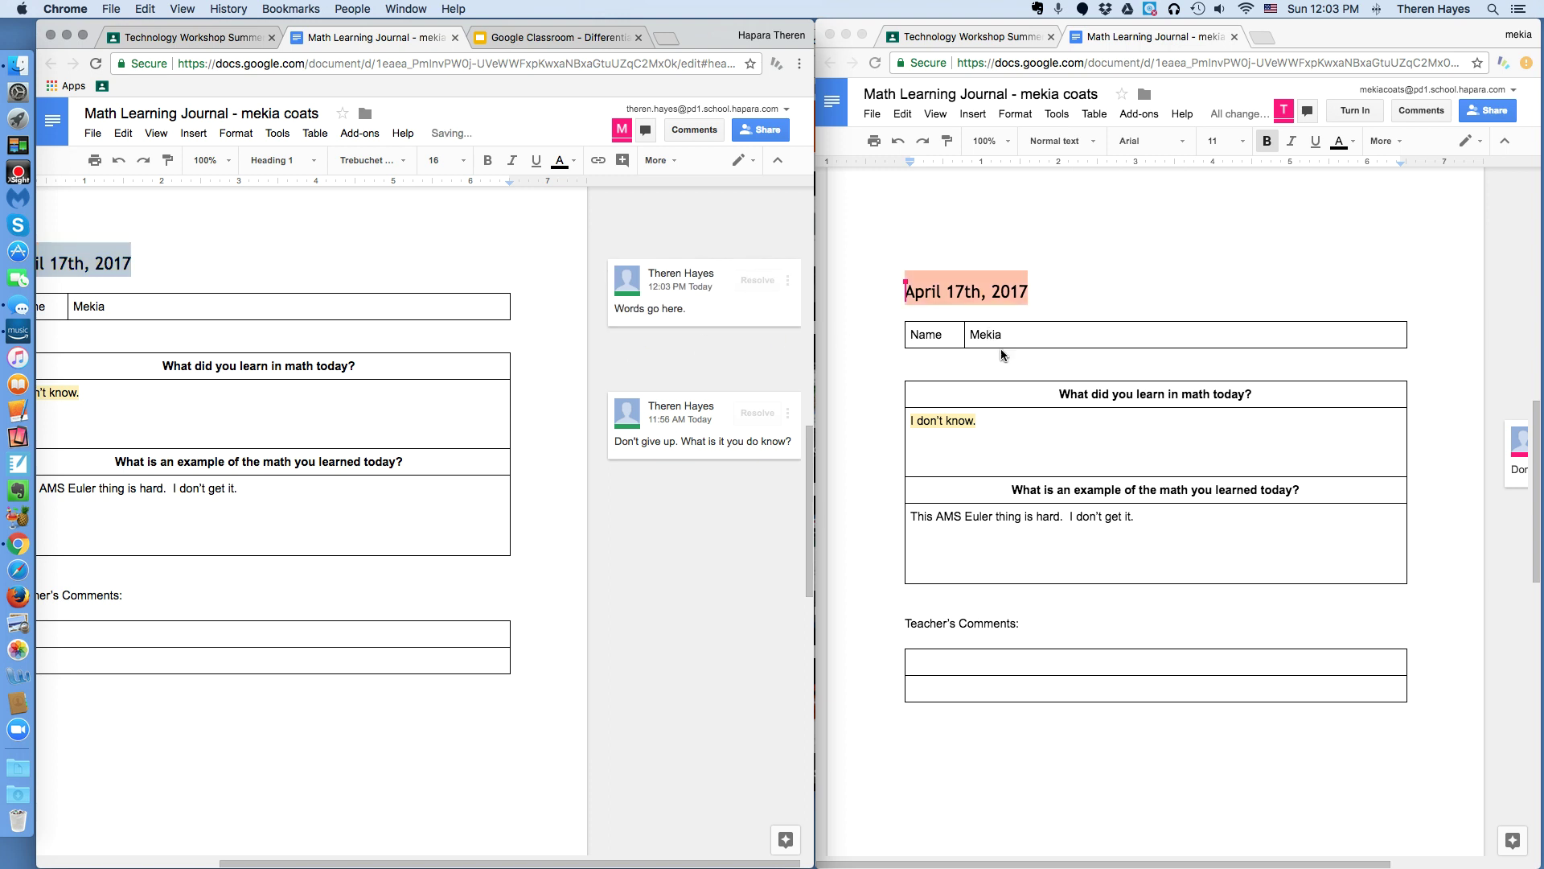
left_click(1084, 285)
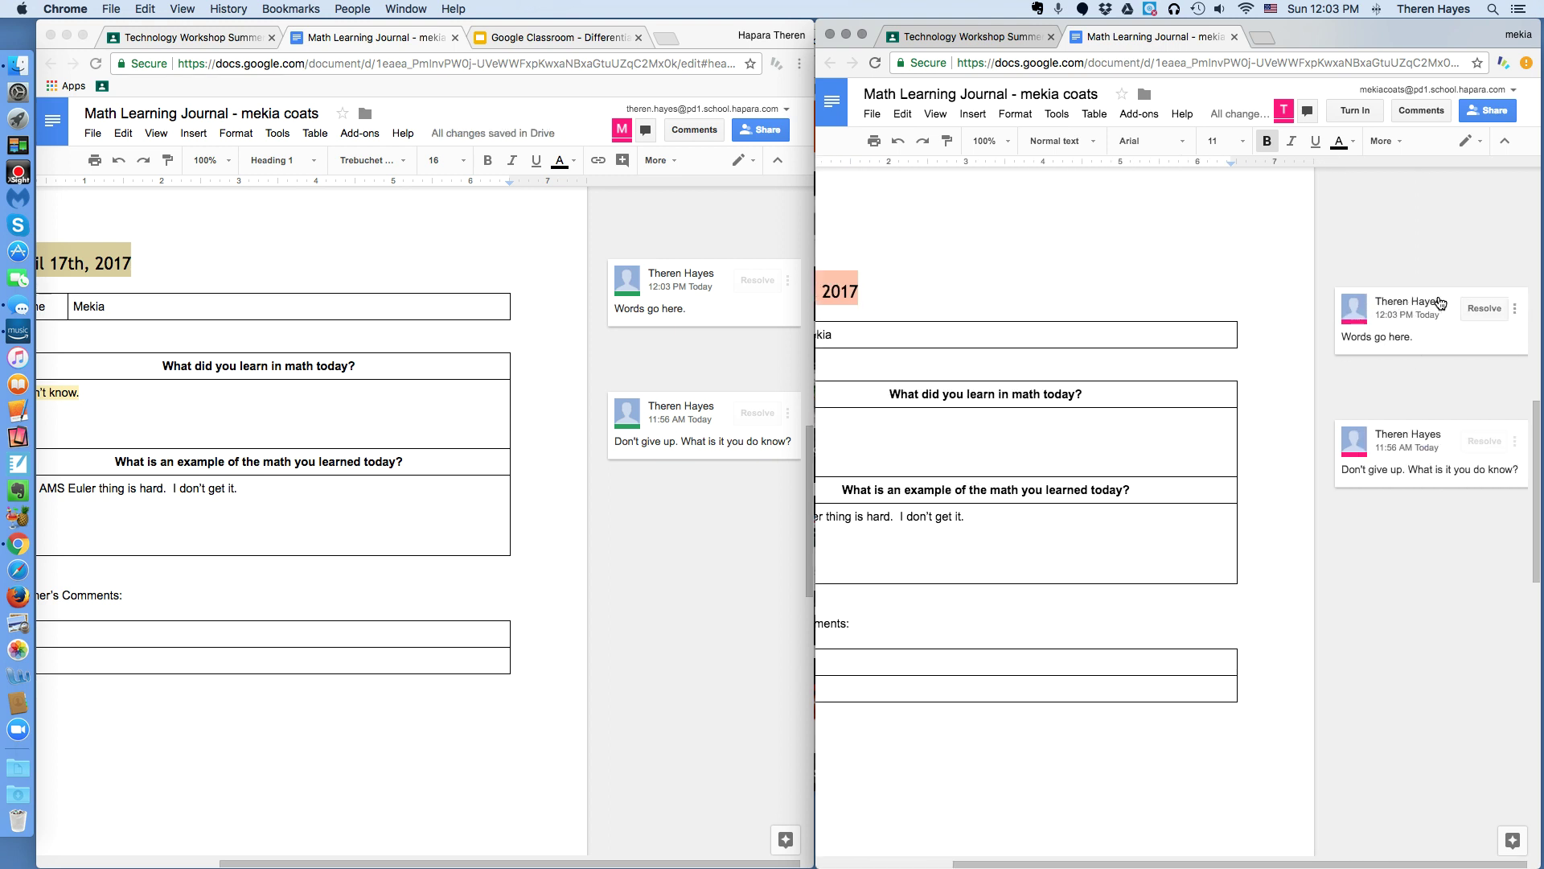
left_click(1180, 285)
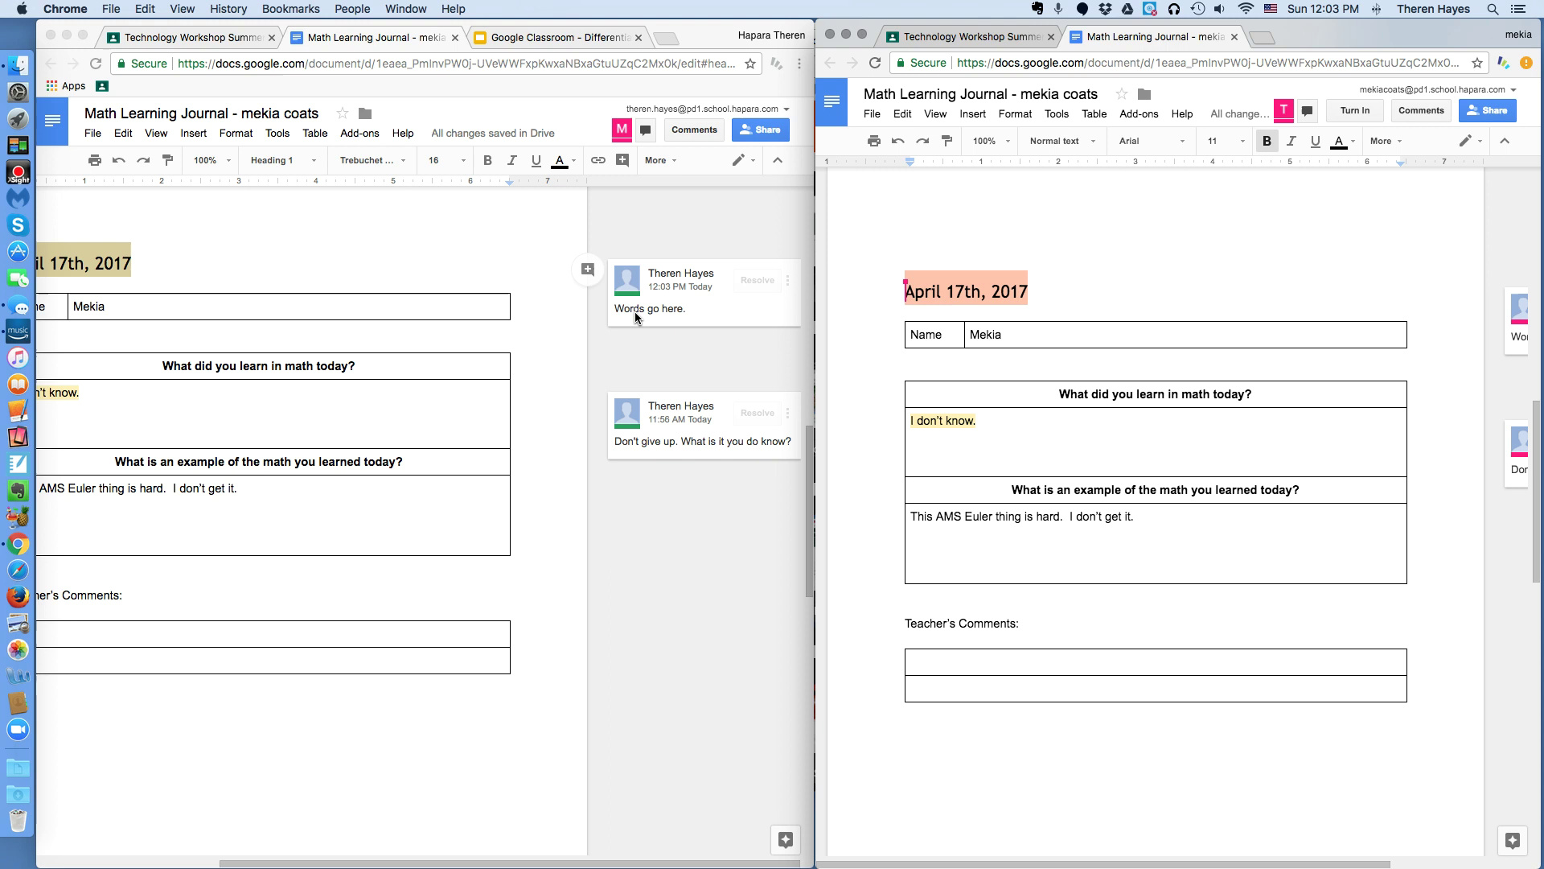
- Delete the 'Words go here.' comment thread and discard the empty comment box
left_click(700, 291)
left_click(787, 281)
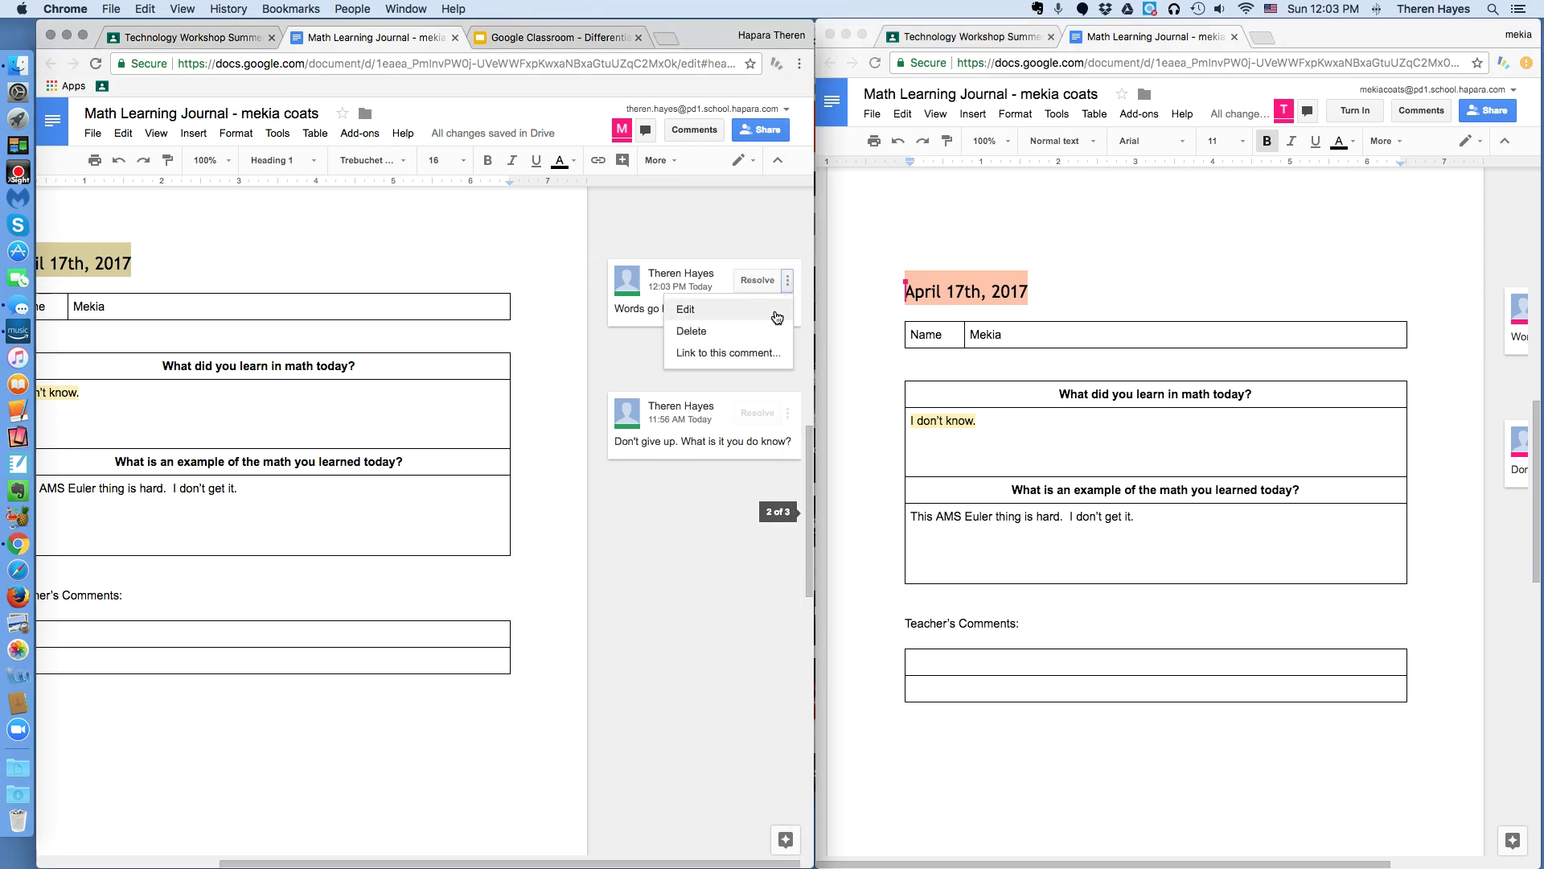
left_click(704, 328)
left_click(641, 292)
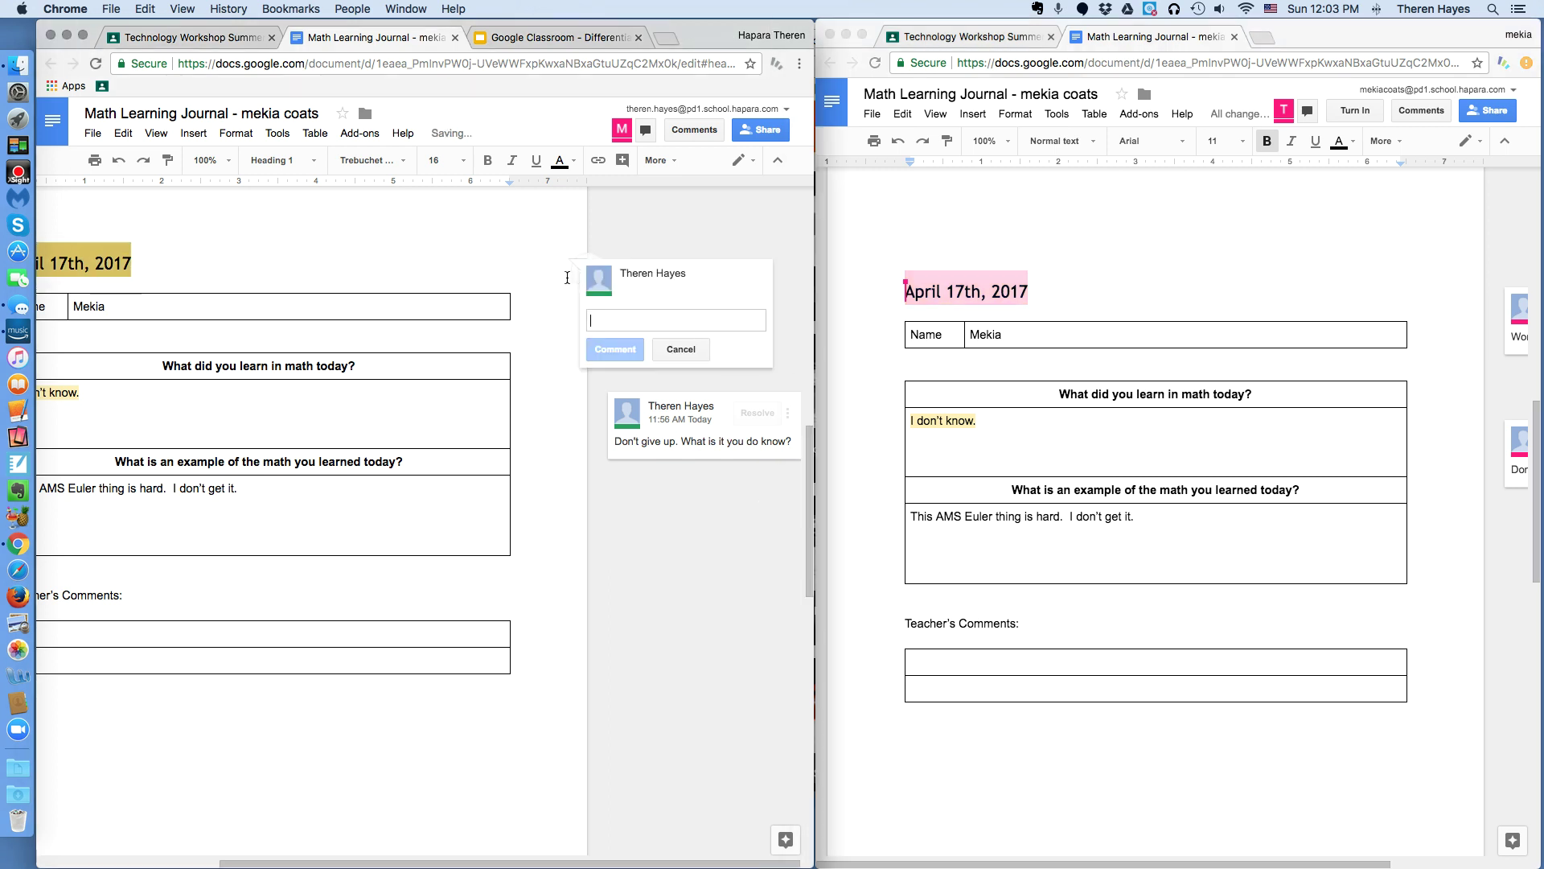
left_click(676, 351)
left_click(403, 266)
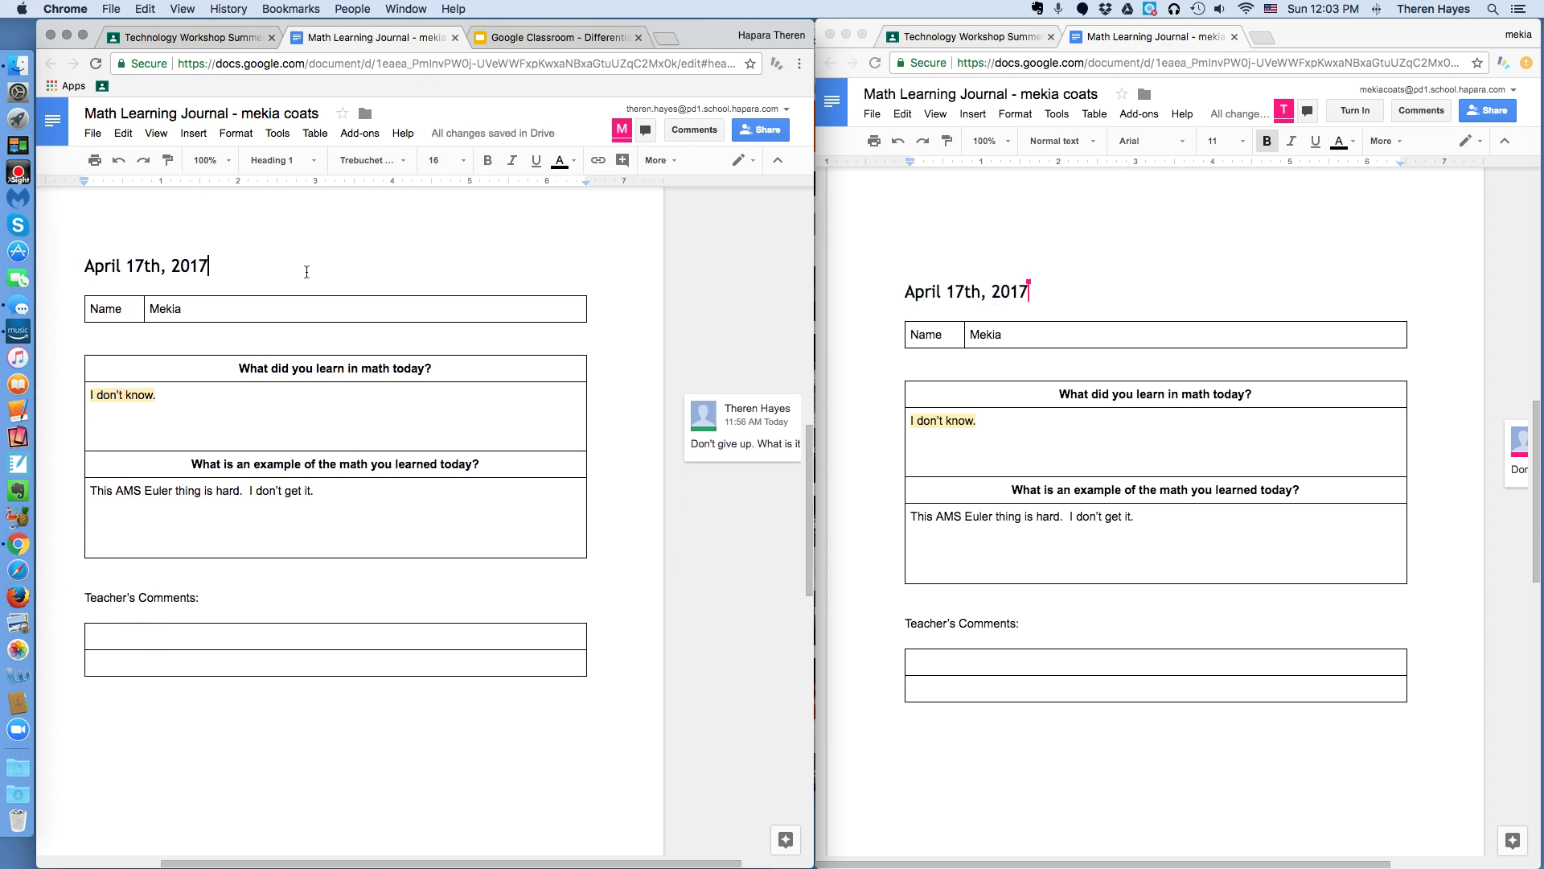
scroll(281, 266, "up", 3)
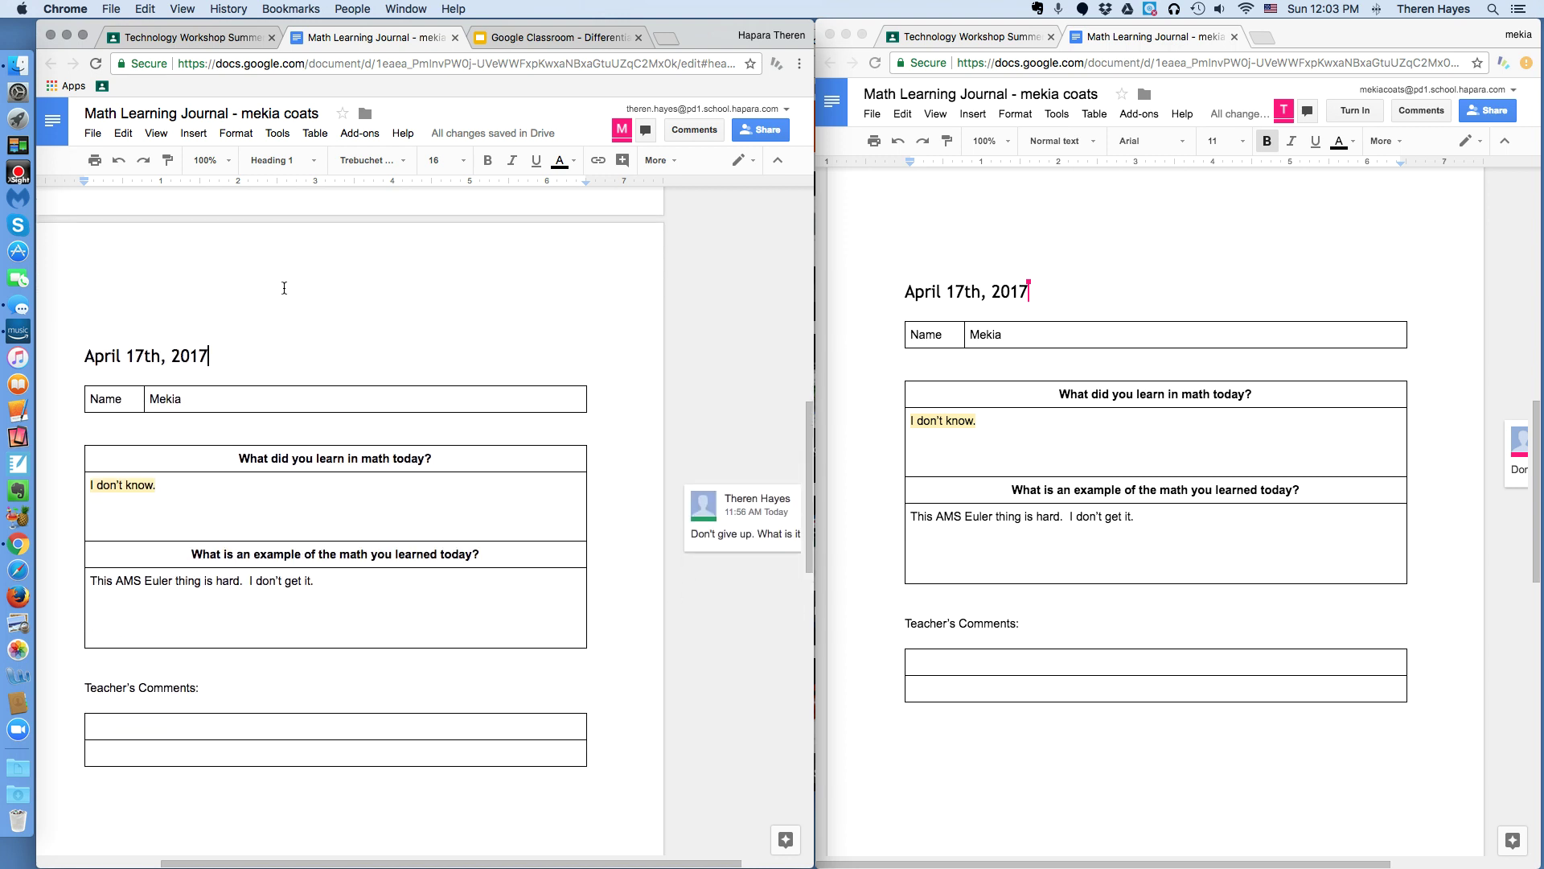
- Post the comment 'Start small.' on the selected April 17th, 2017 heading
left_click_drag(259, 362, 2, 363)
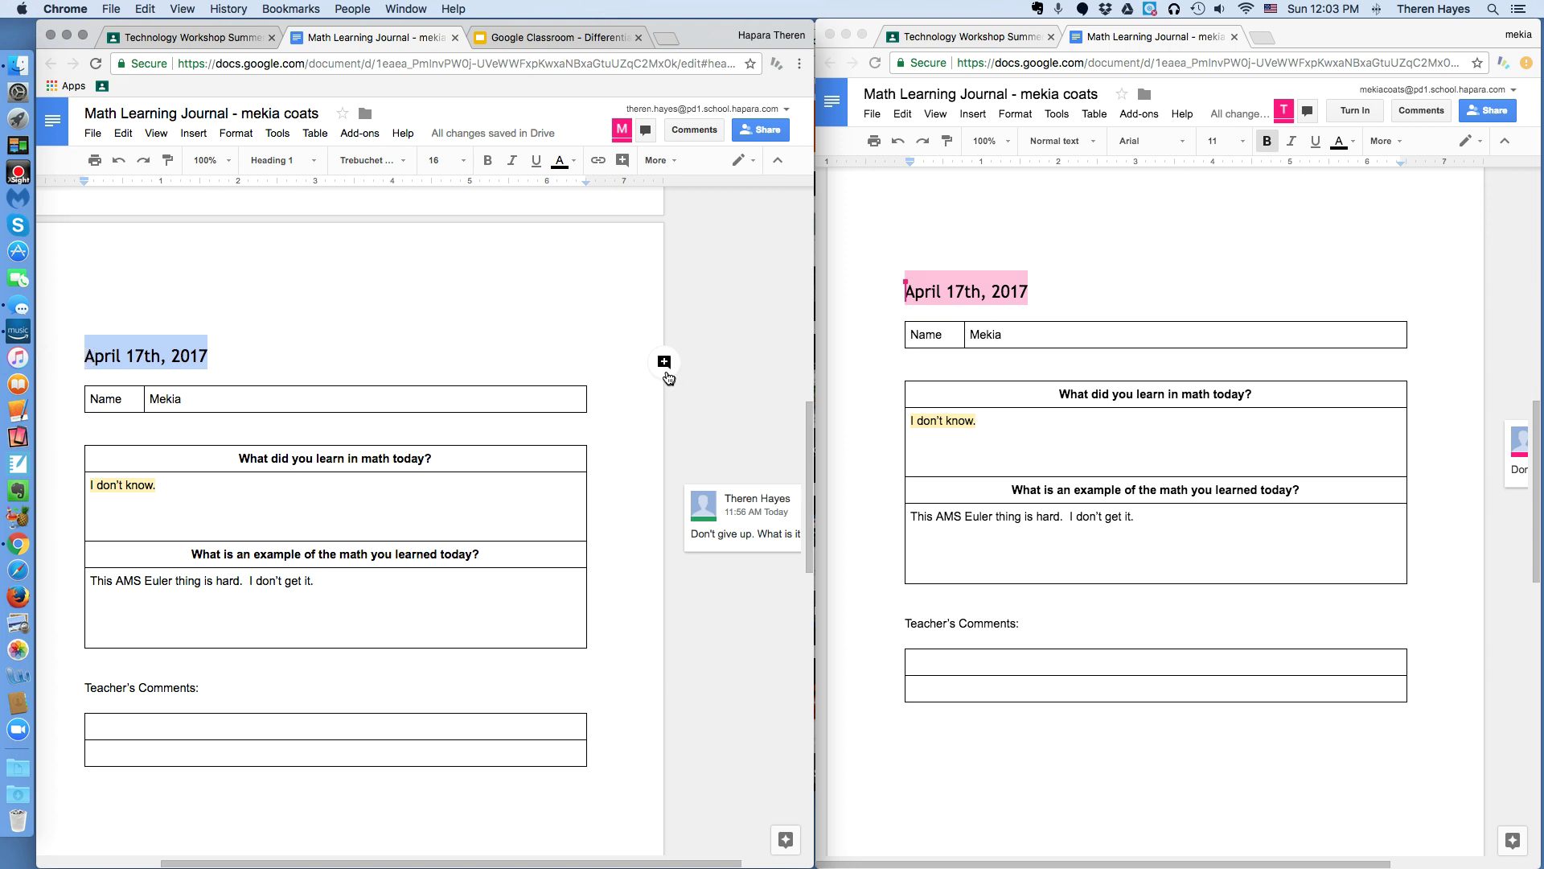
left_click(665, 367)
type("Start sm")
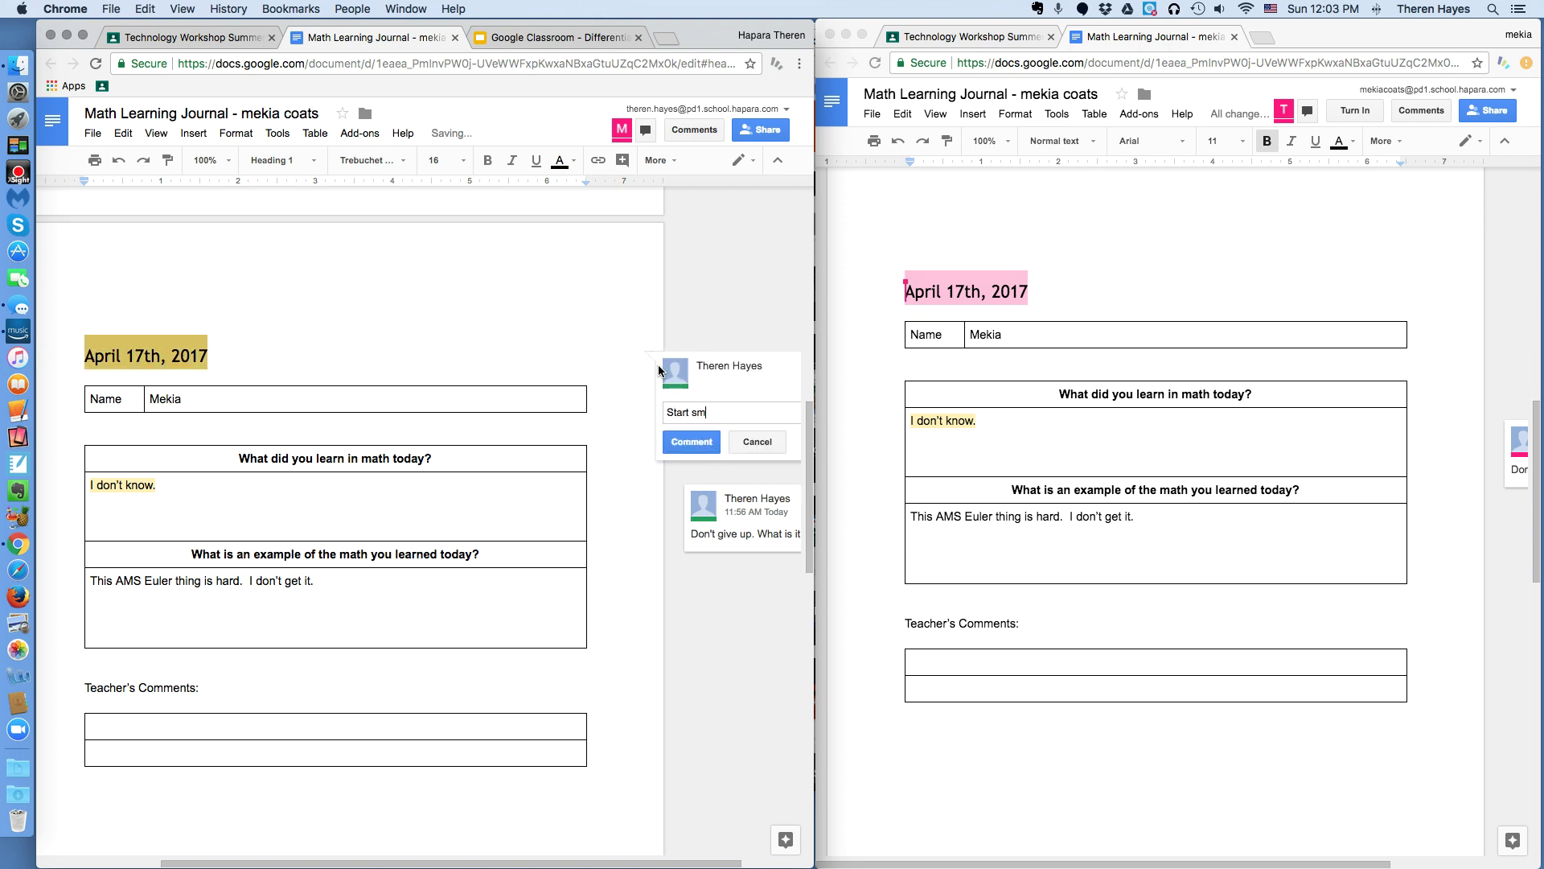
type("all.")
key("super+Return")
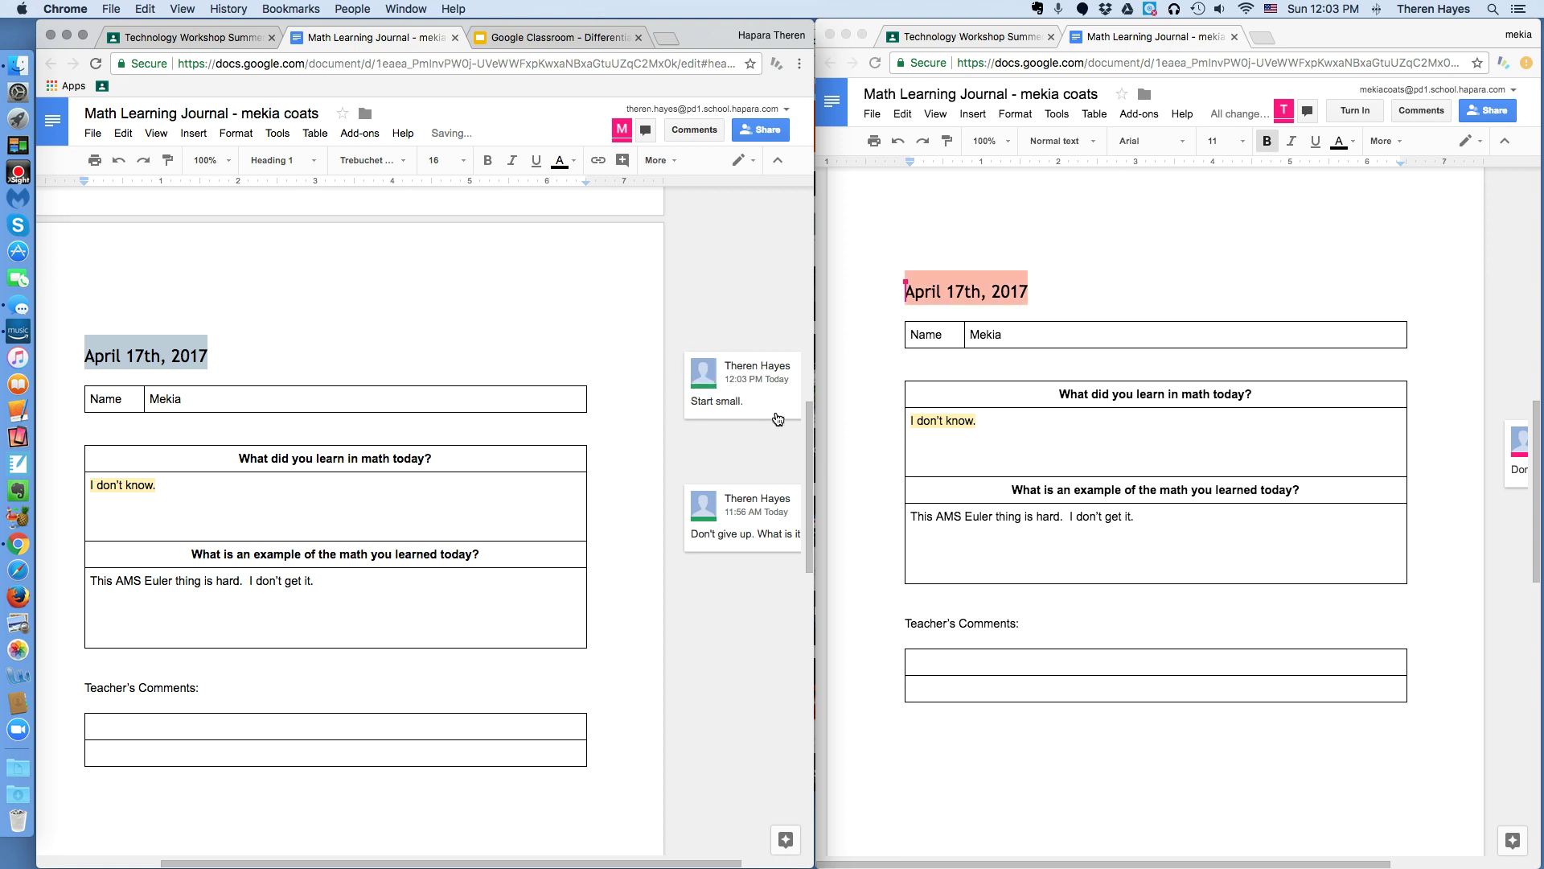
scroll(778, 419, "down", 2)
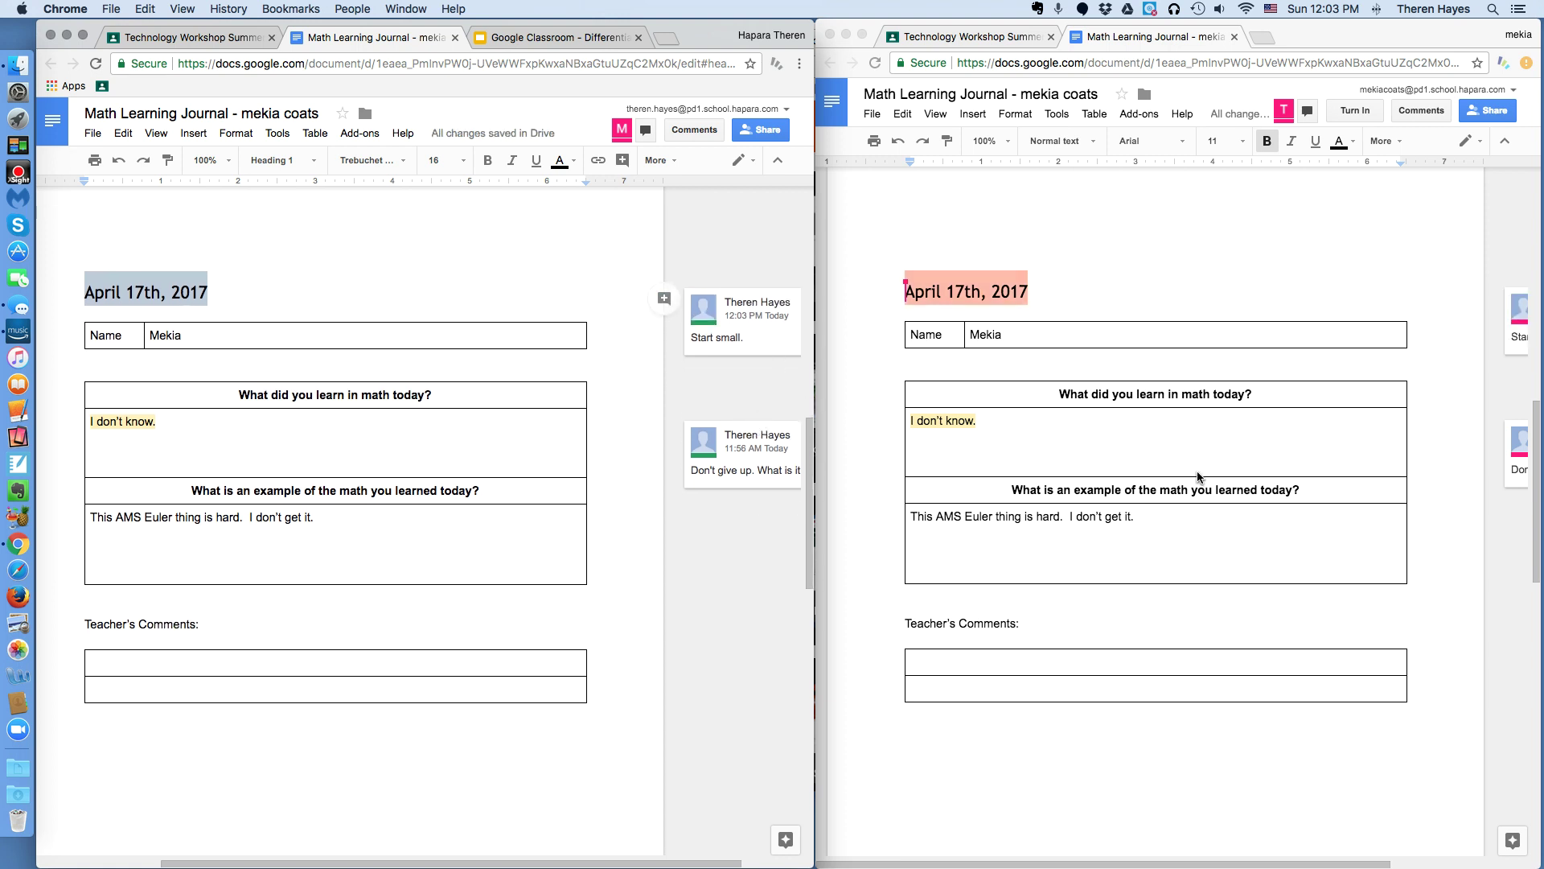
scroll(1199, 476, "right", 5)
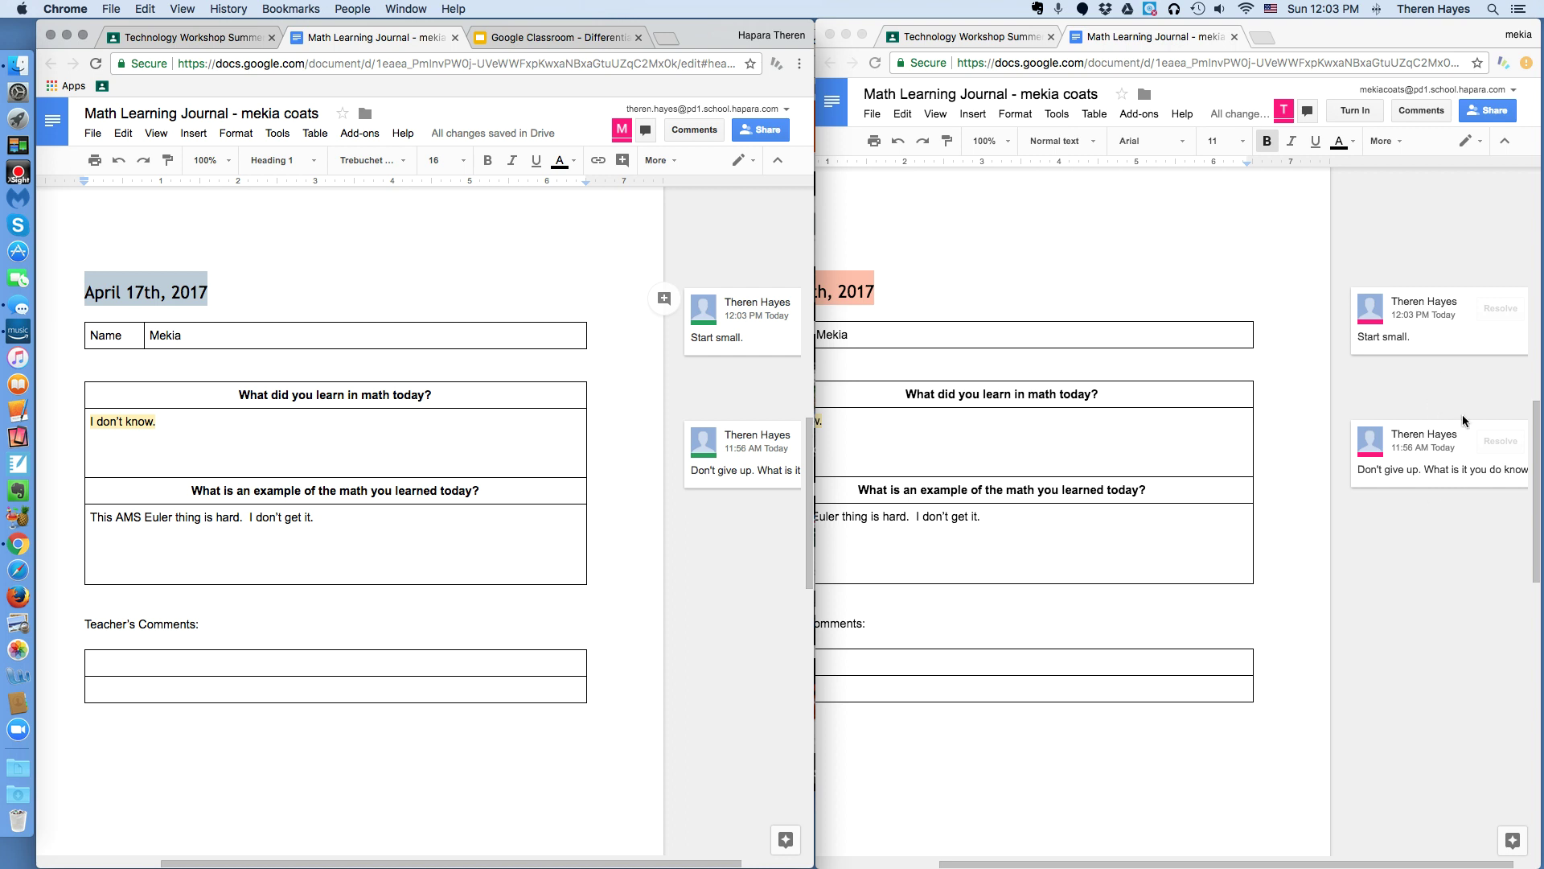
scroll(1088, 494, "left", 5)
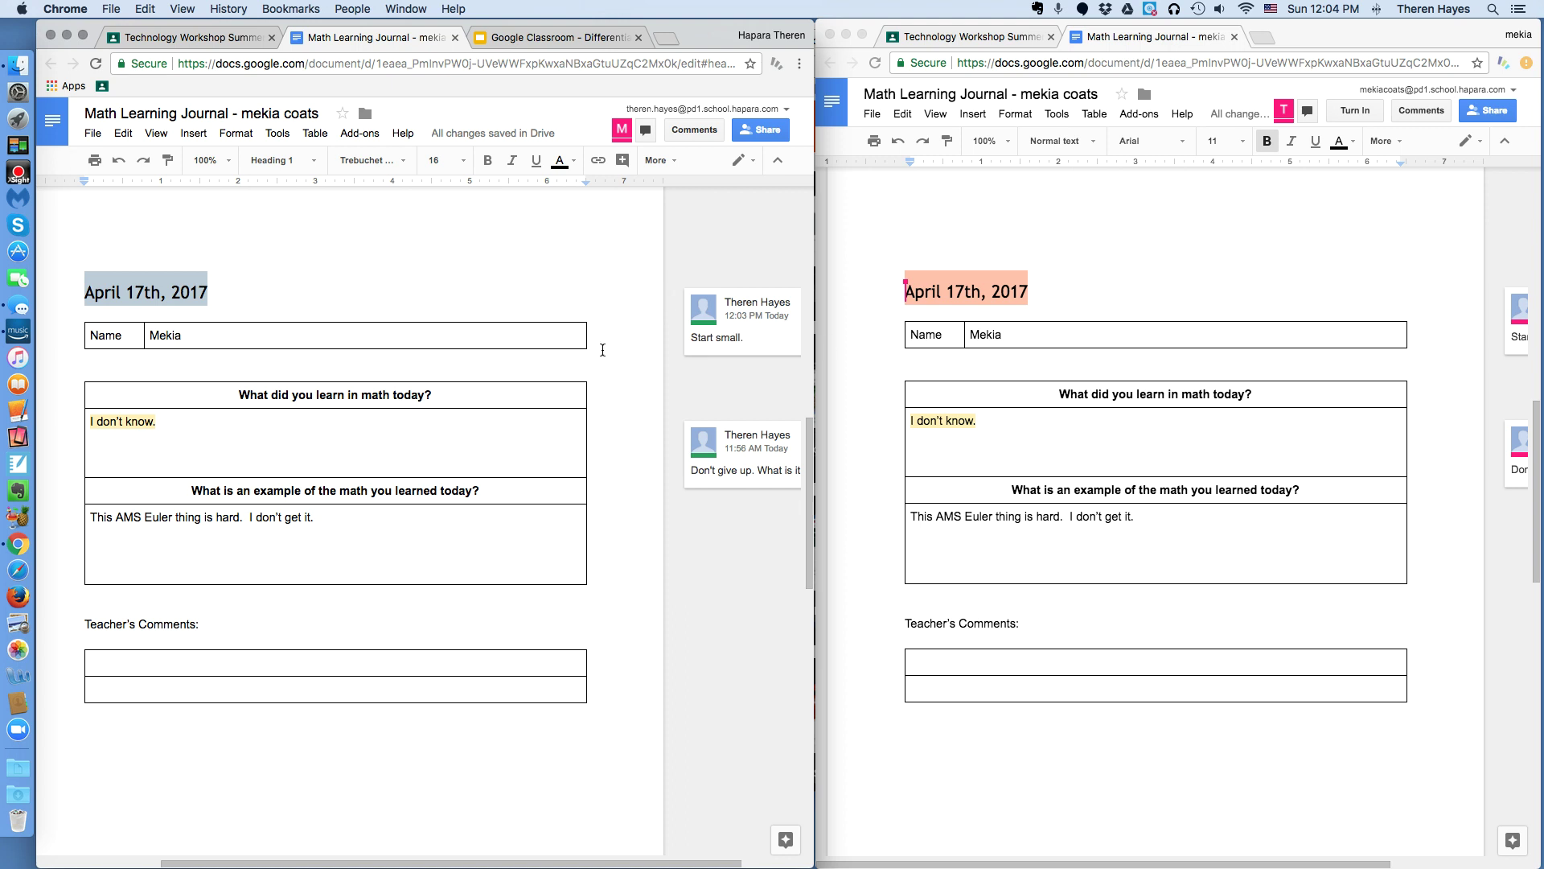
scroll(506, 348, "right", 3)
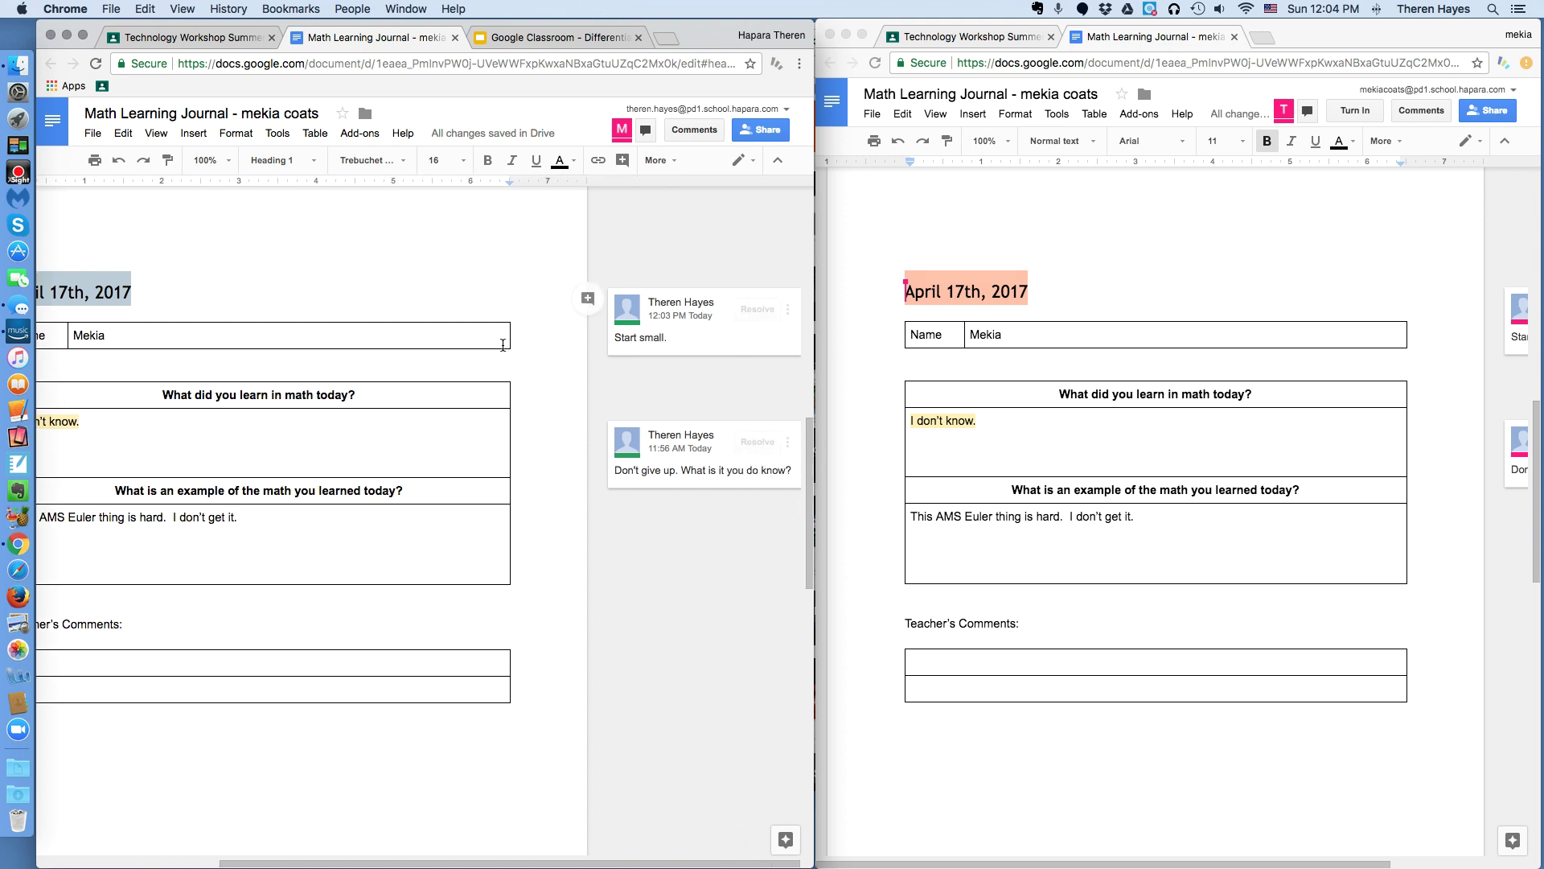
scroll(503, 345, "left", 4)
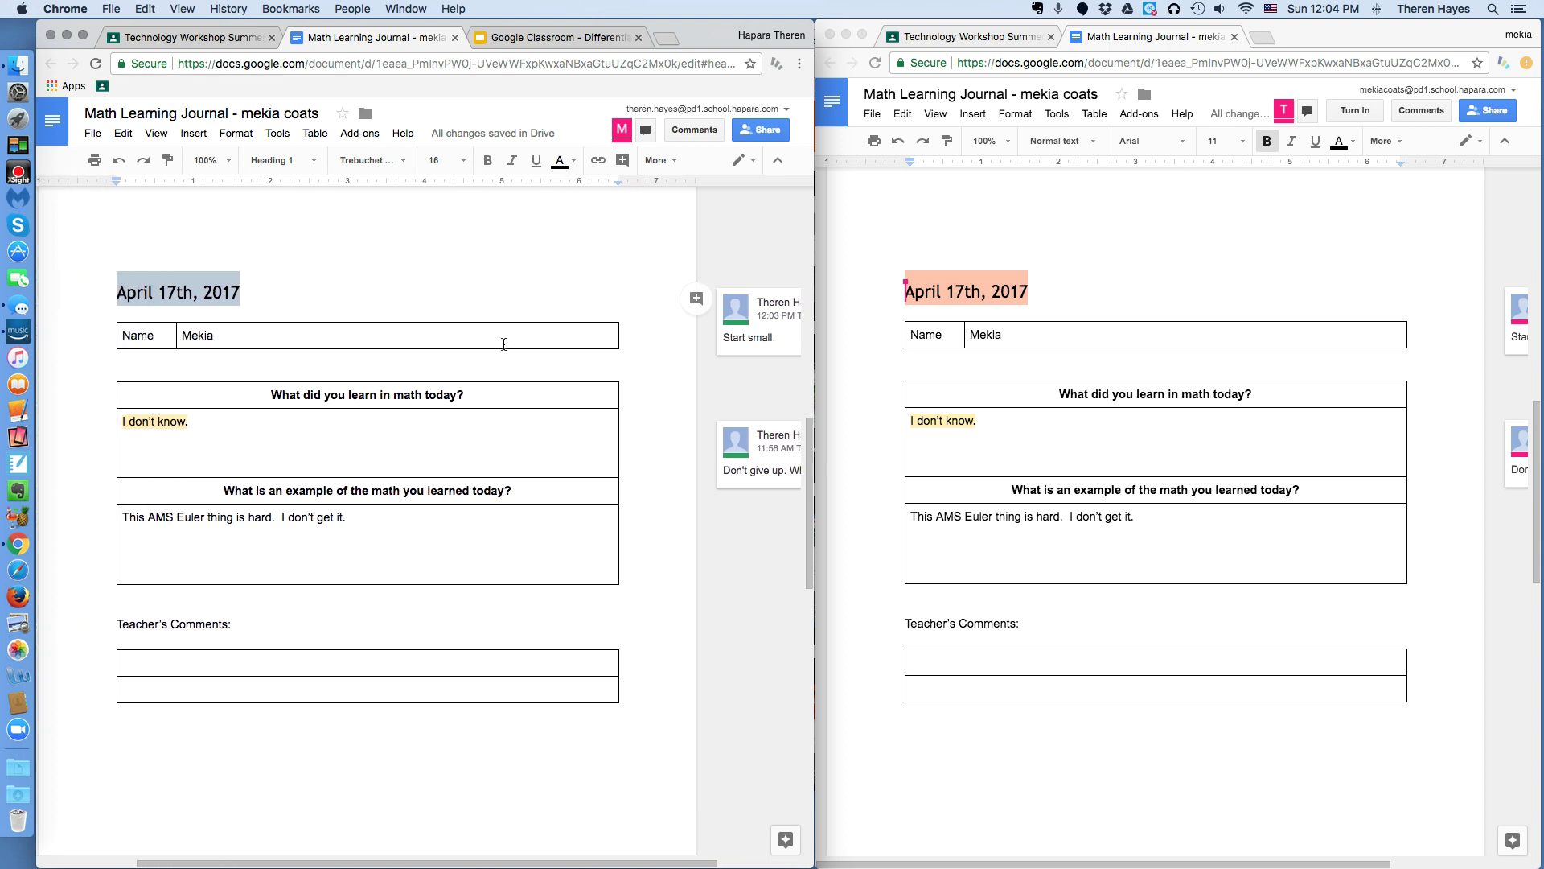
- Reply to 'Start small.' with lines: Compliments., Questions?, Commands., Expect a reply., (start small)
left_click(600, 253)
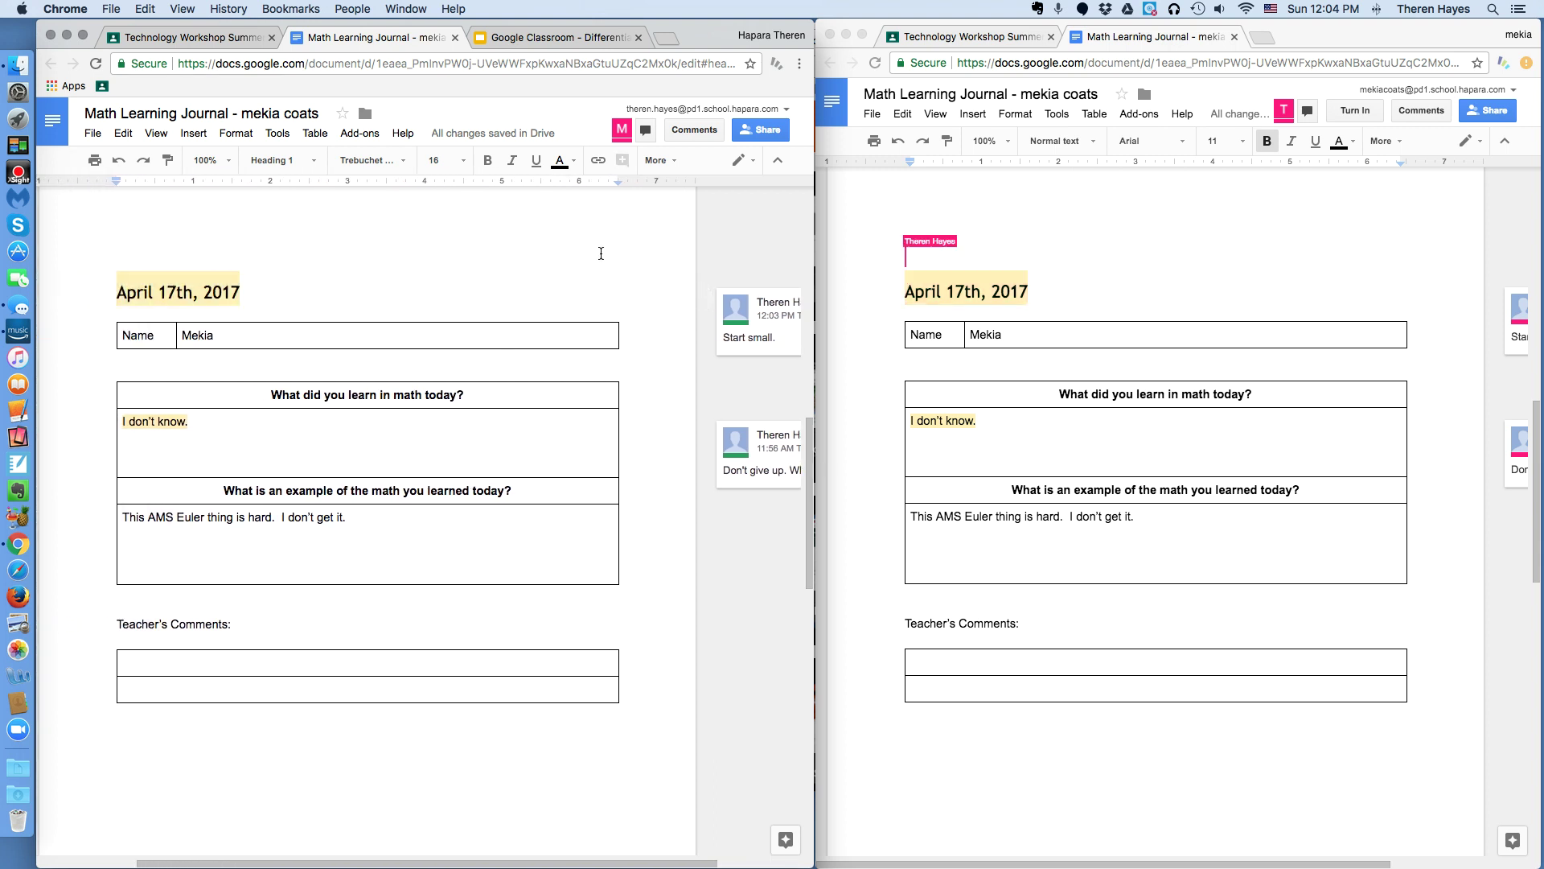
left_click(762, 316)
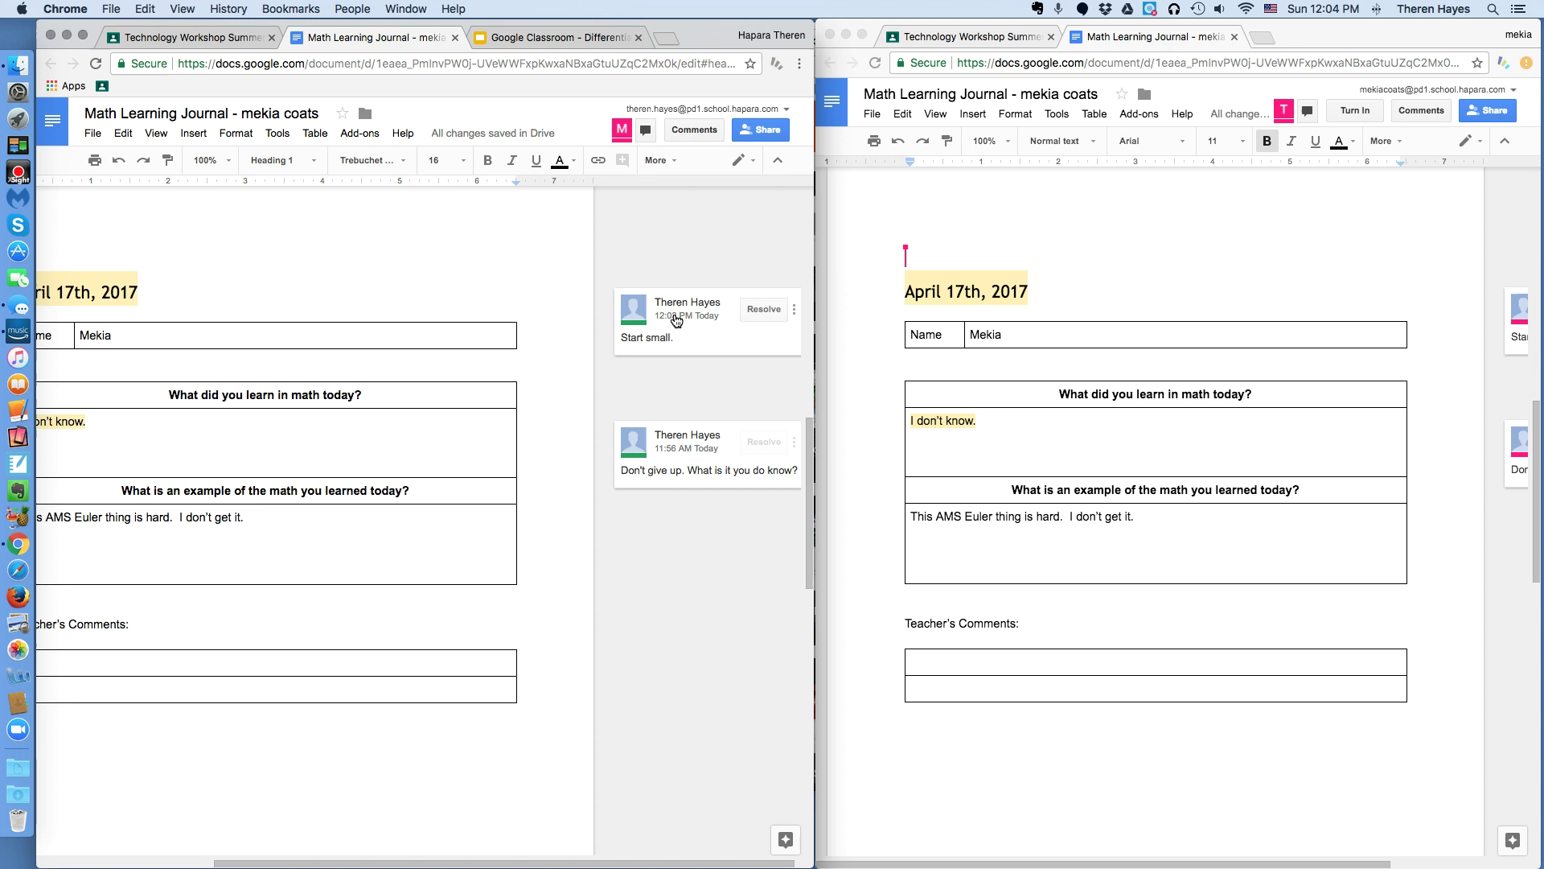
left_click(724, 374)
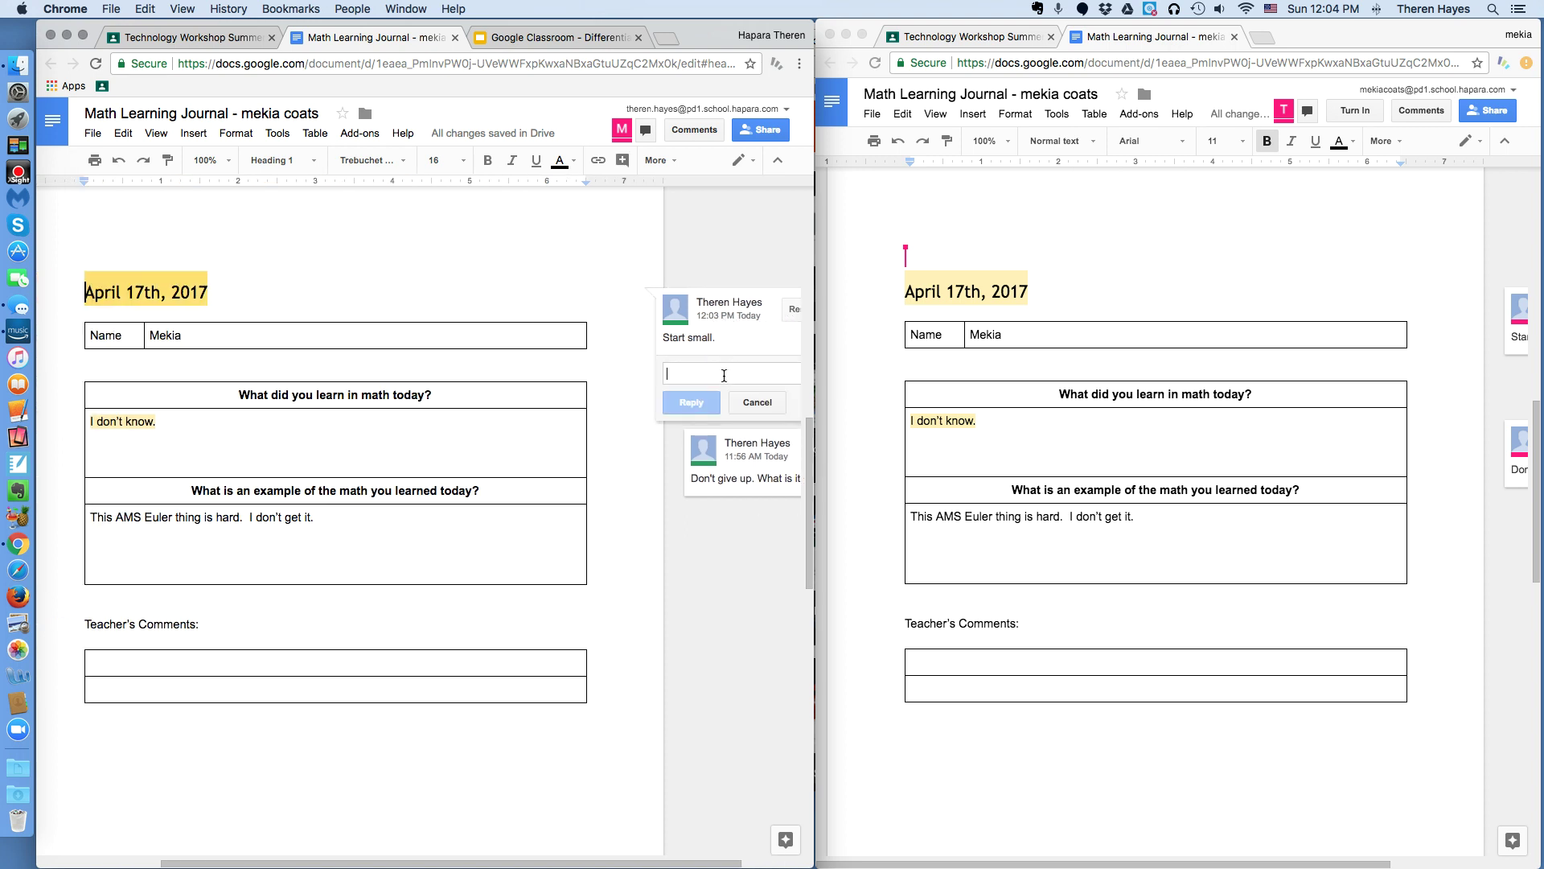
type("Complikment")
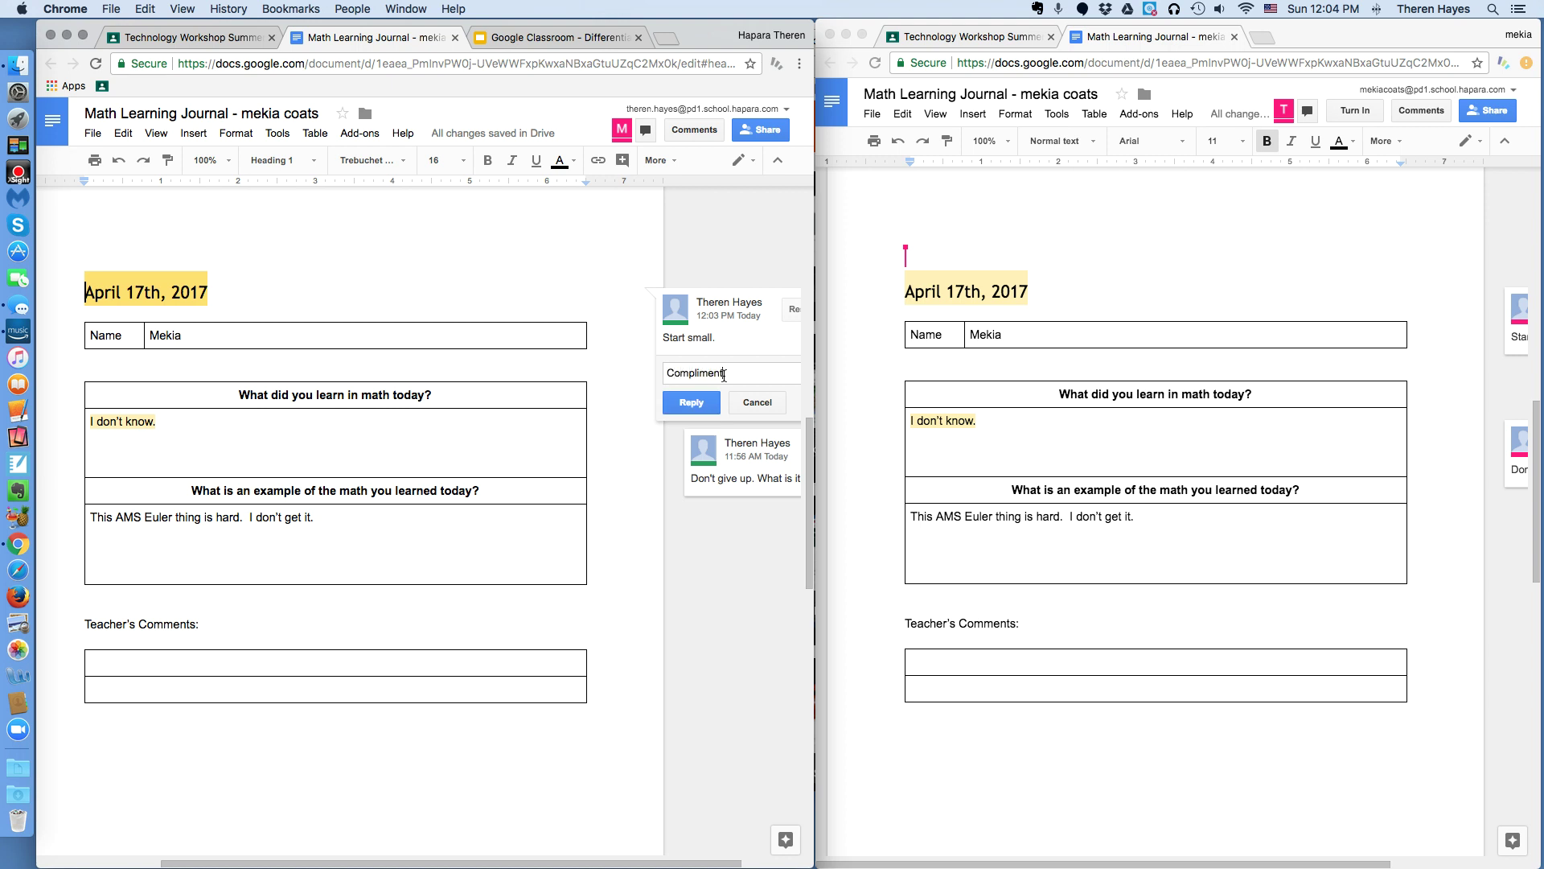
type("s.")
key("Return")
type("Que")
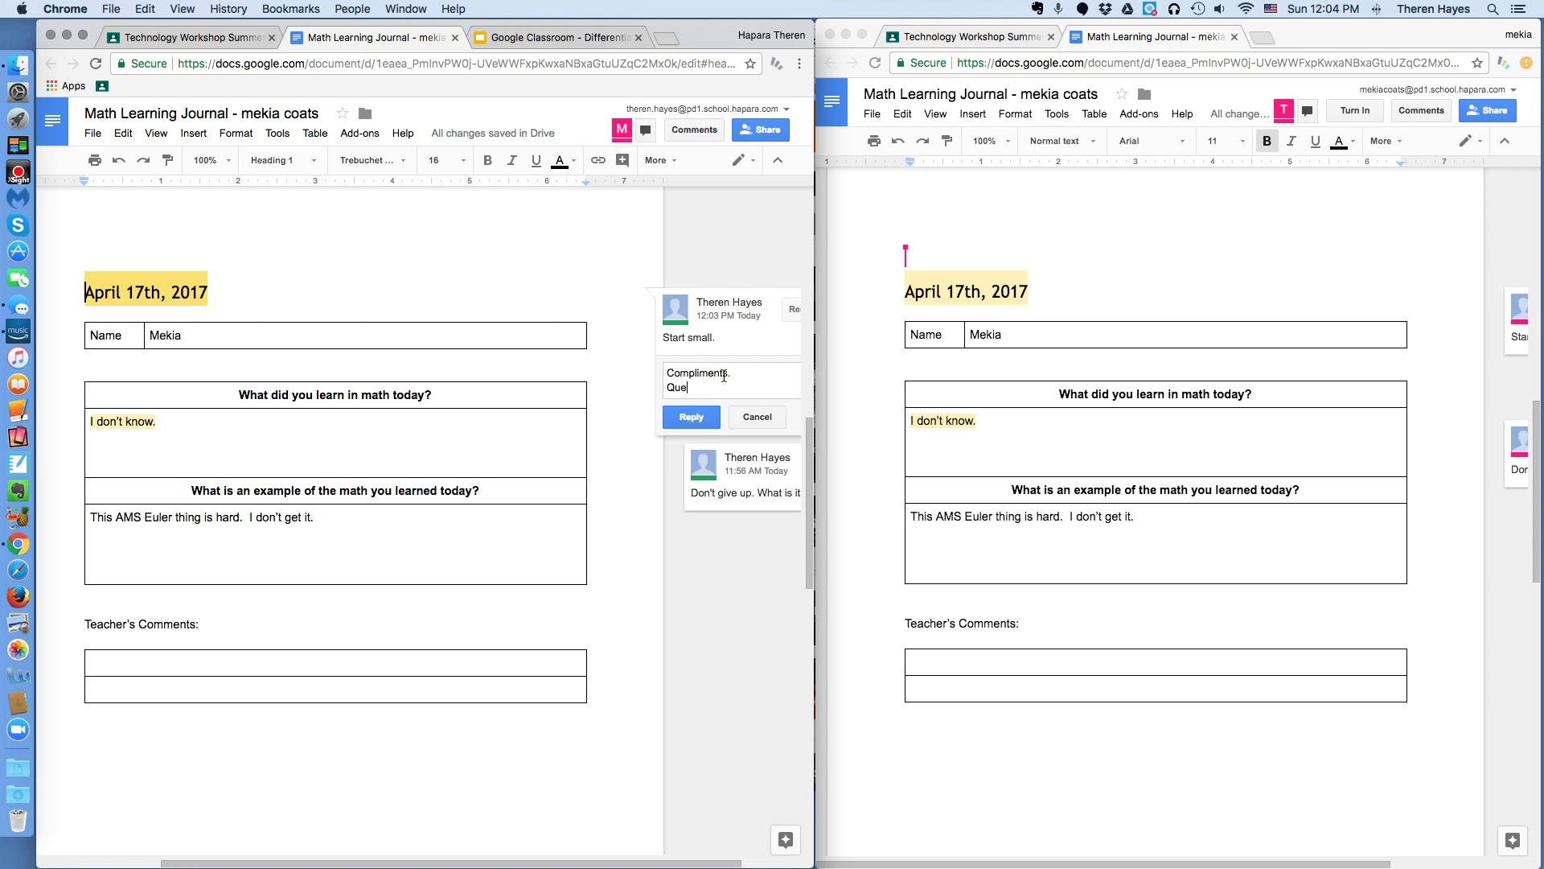
type("stions?")
key("Return")
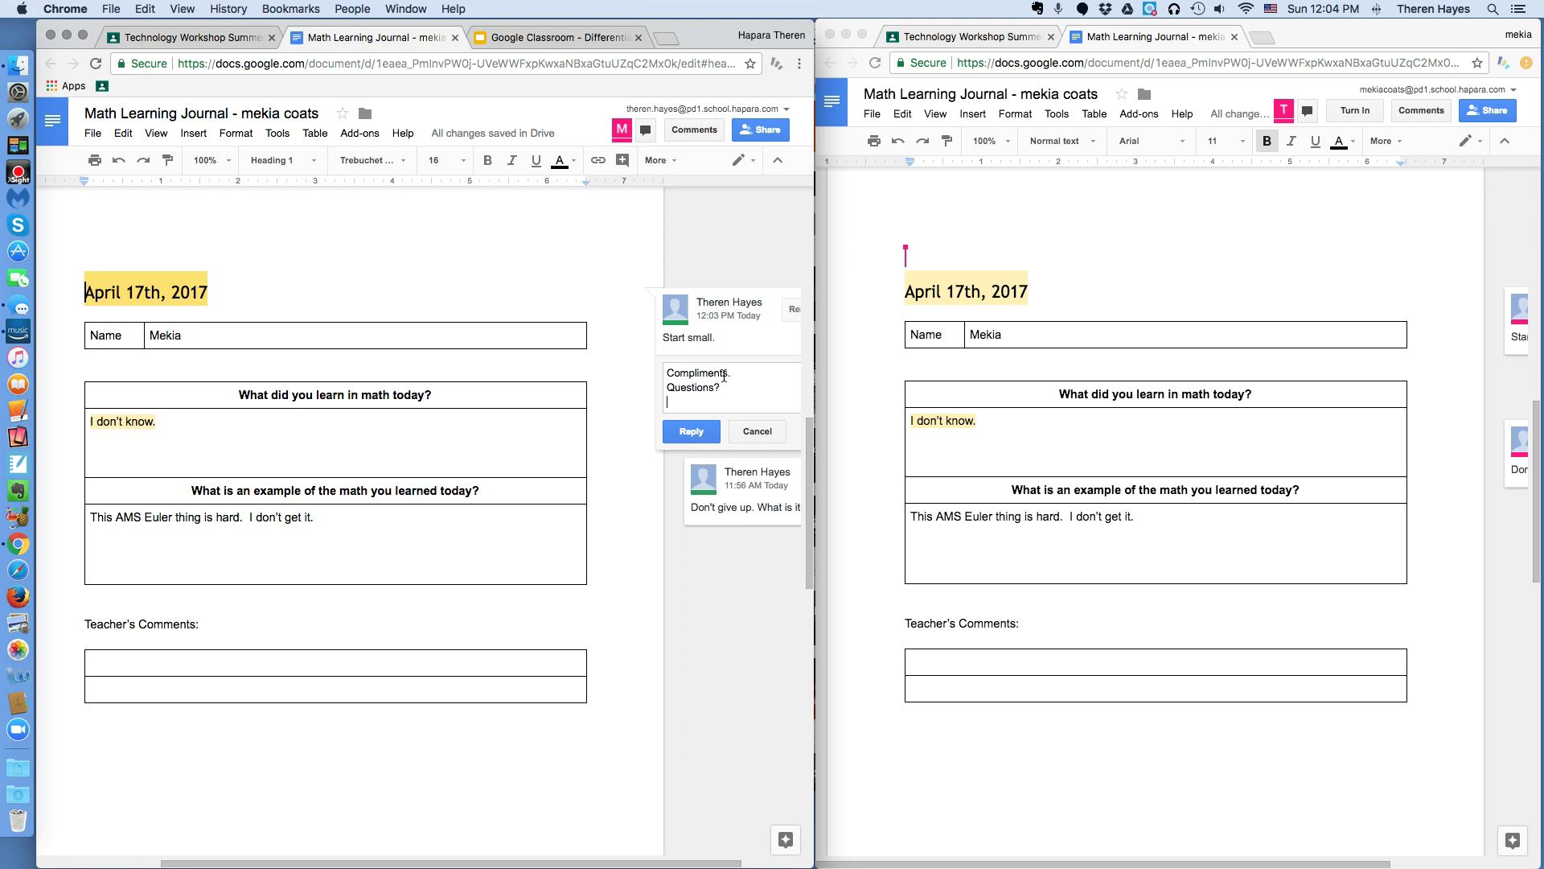
type("Commands.")
key("Return")
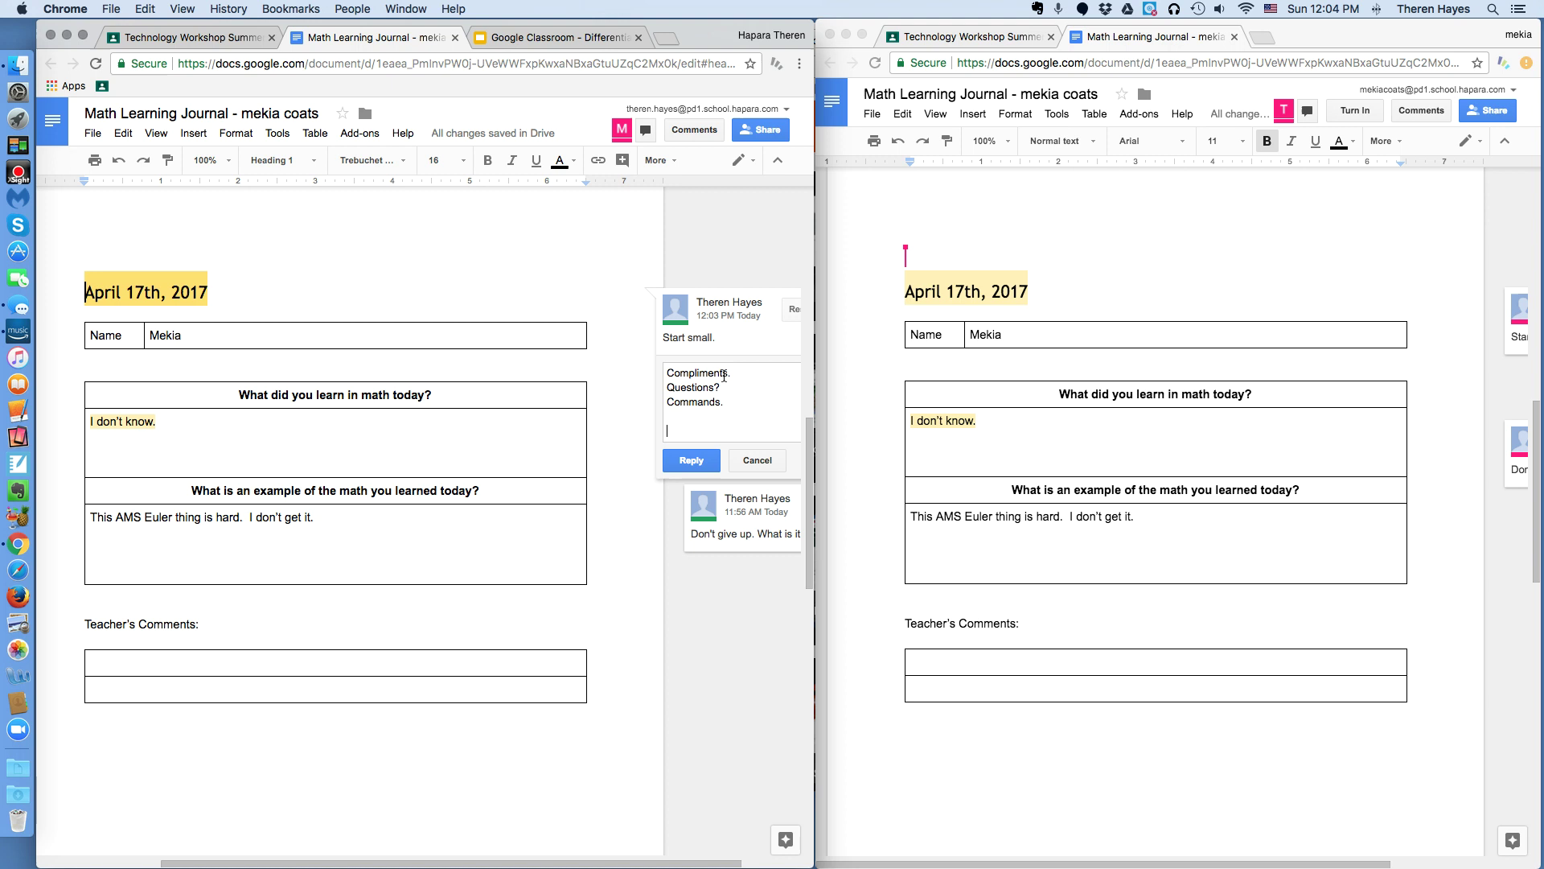
type("Expec")
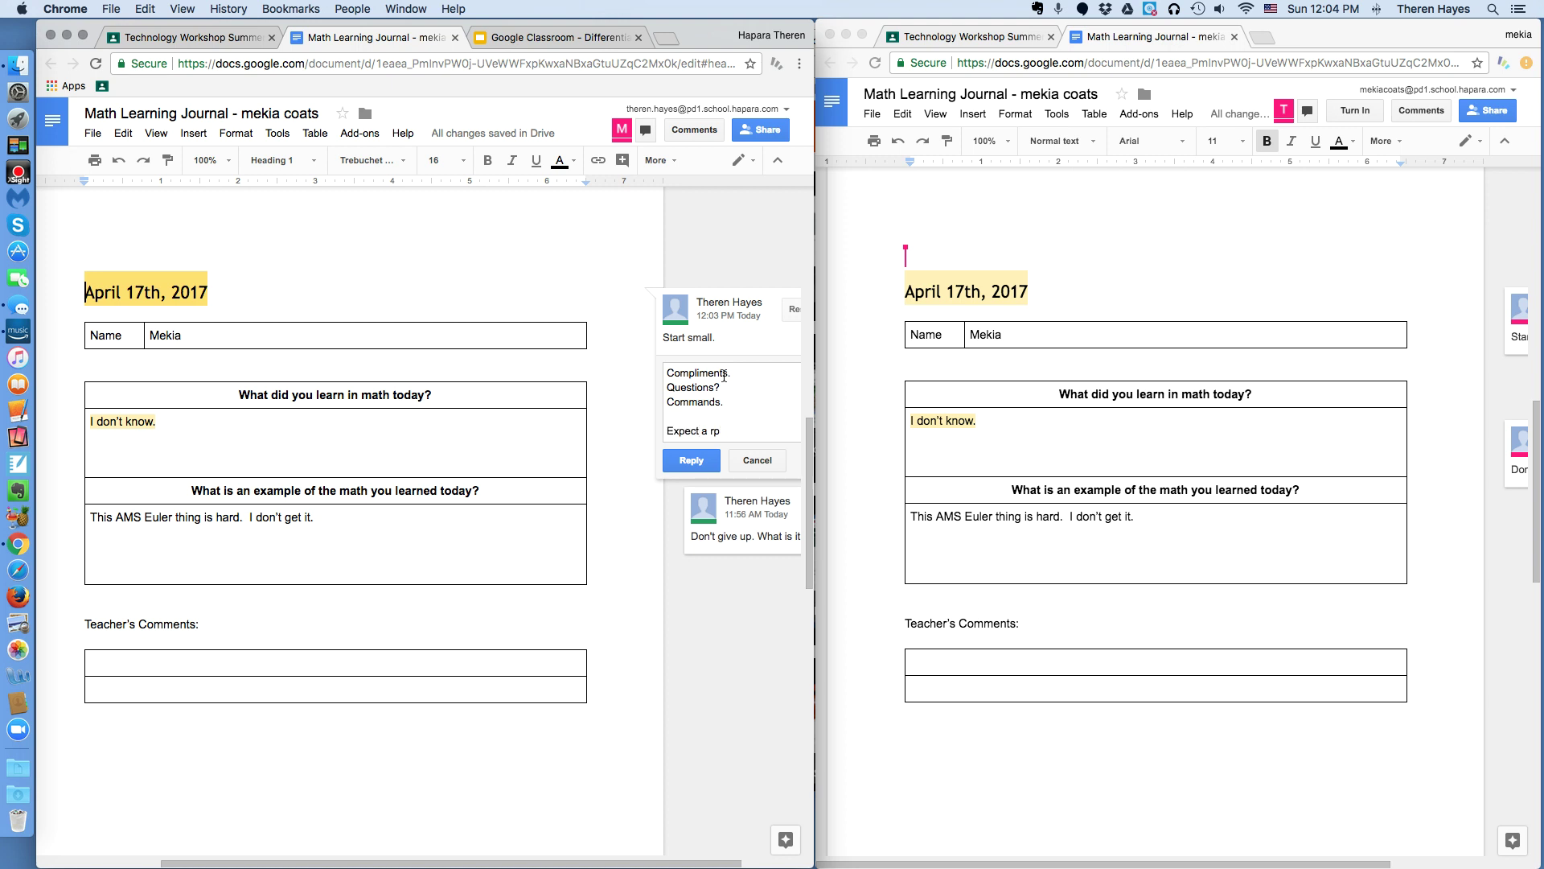
type("t a reply.")
key("Return")
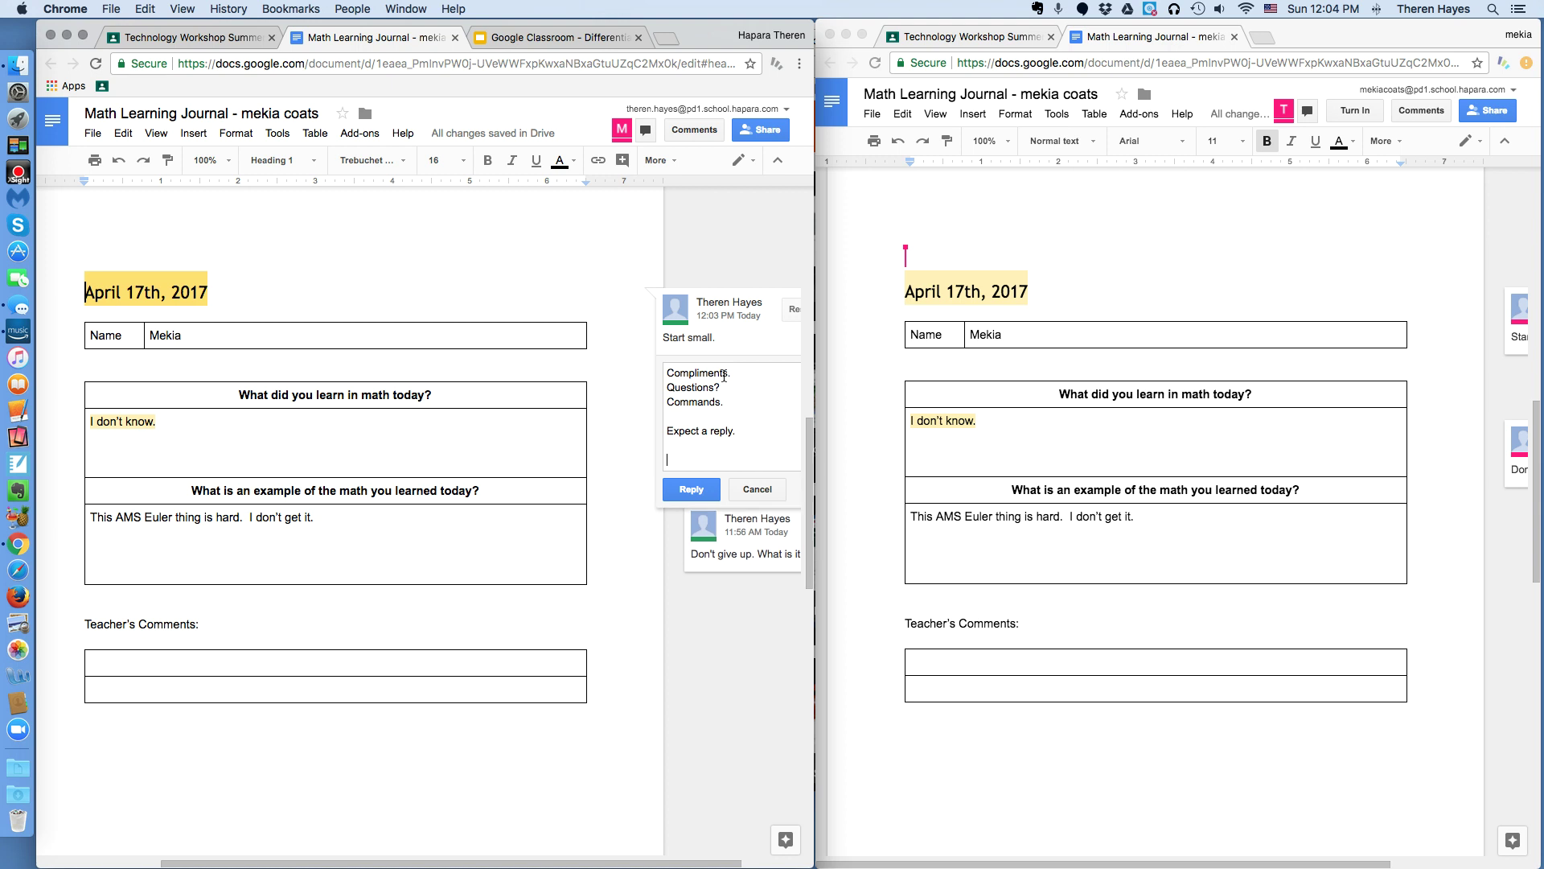
type("(start")
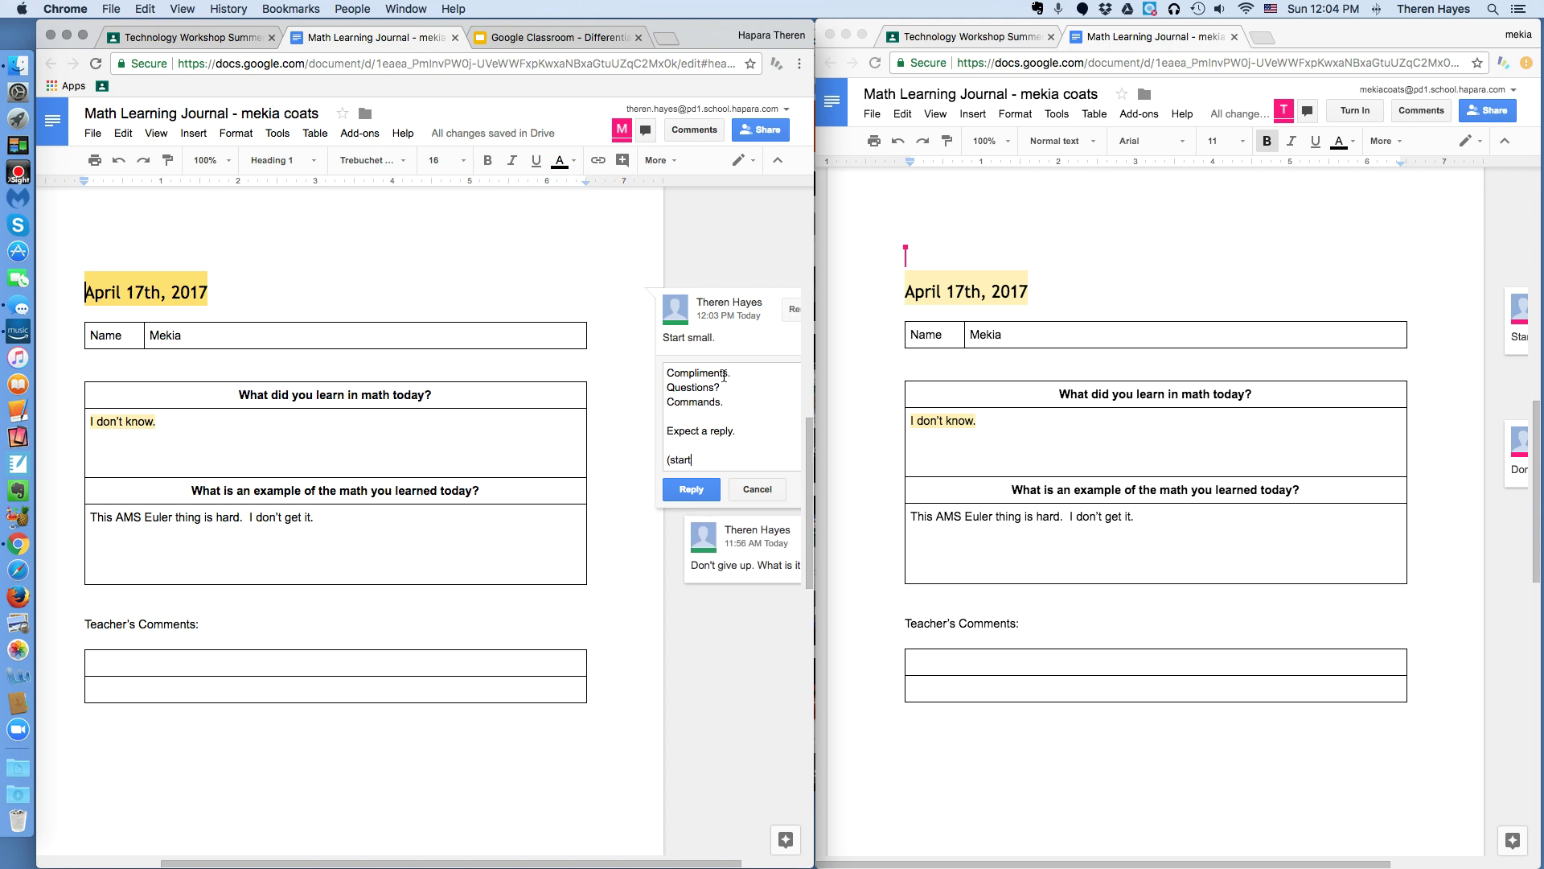
type(" small")
left_click(694, 492)
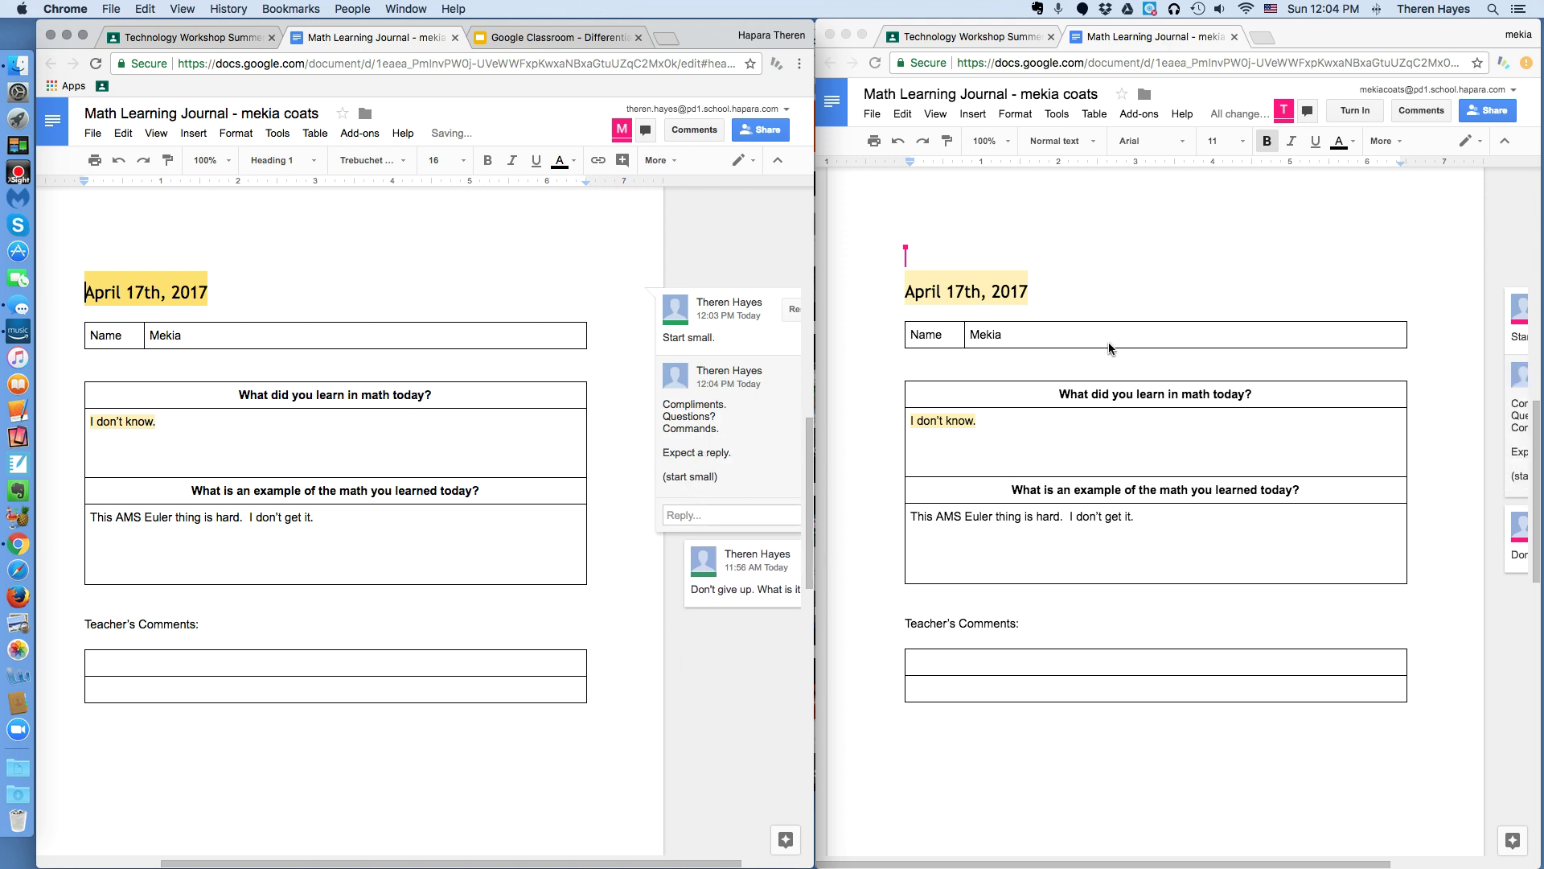
- Replace the answer 'I don't know.' with the pasted explanation and equations
scroll(713, 412, "left", 2)
scroll(713, 412, "right", 3)
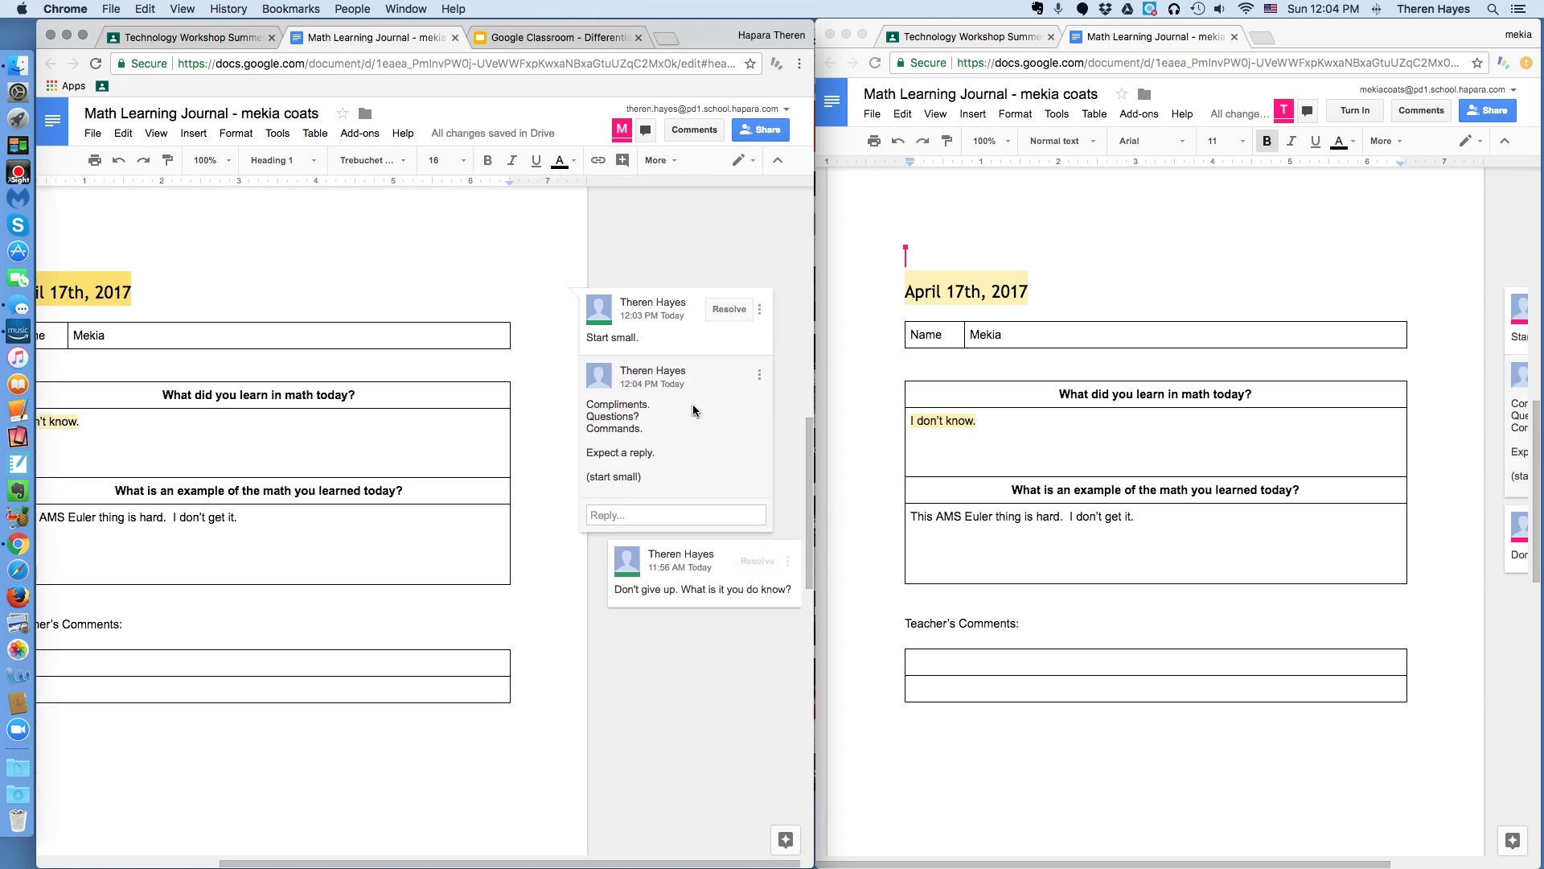
left_click(525, 372)
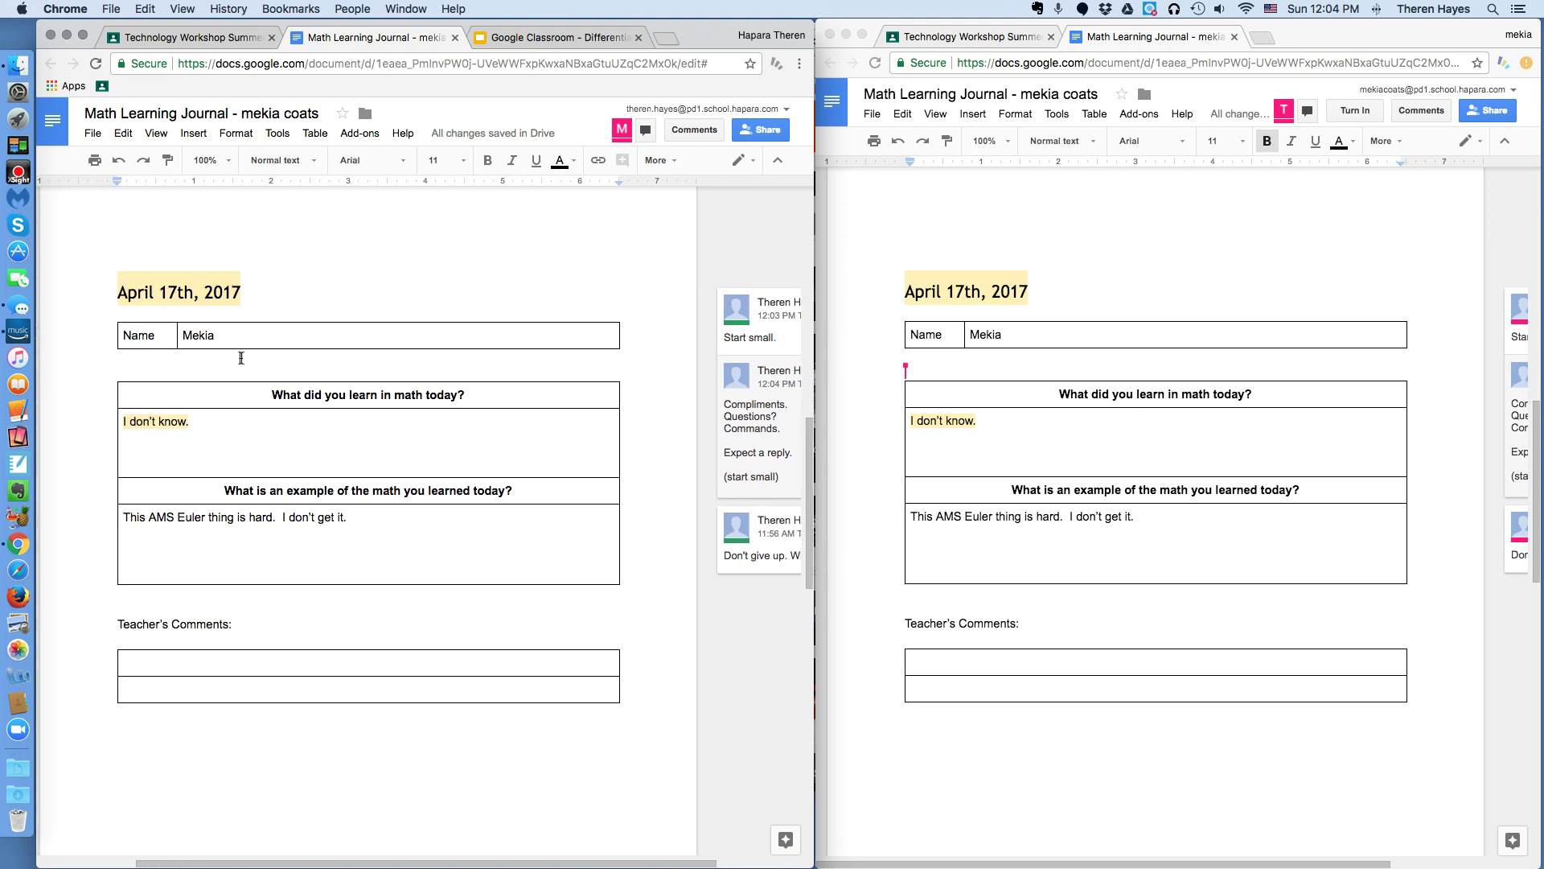
left_click(214, 425)
left_click_drag(206, 422, 77, 416)
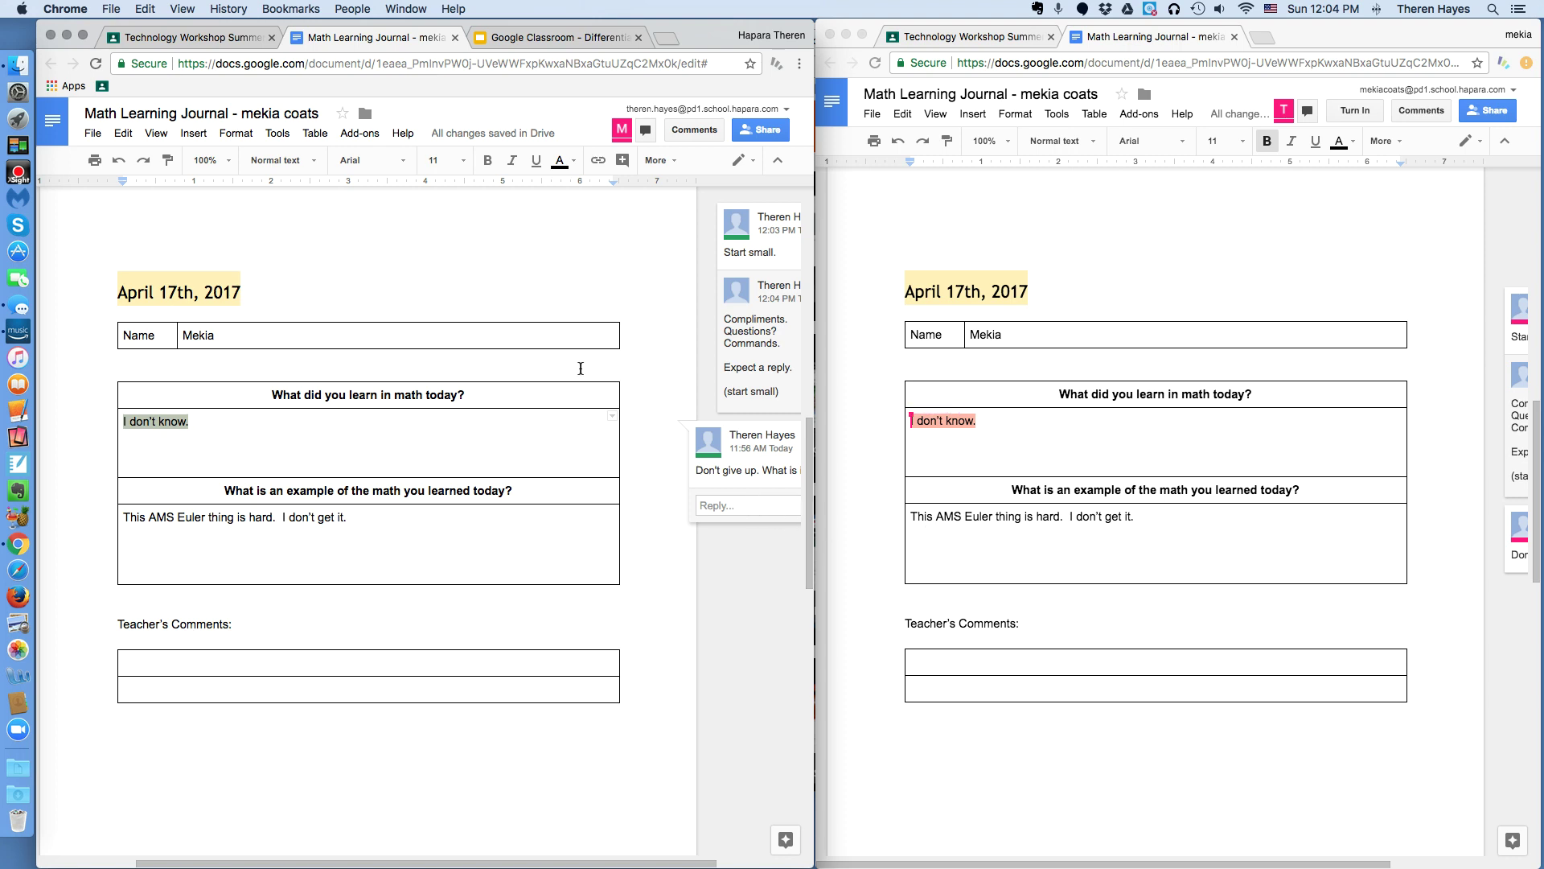
type("I get it!  Let me explain. First, lorem ipsum dolor sit amet, consectetur adipiscing elit. Curabitur sit amet urna a magna varius imperdiet. Nam fermentum pretium ornare. Sed tempus justo vestibulum eleifend auctor. In efficitur libero nec risus blandit, in blandit diam posuere. Proin laoreet commodo erat, a sollicitudin libero iaculis sed. Donec facilisis neque sit amet mi gravida, vel condimentum odio semper. Proin sodales aliquet erat, at suscipit orci elementum vel. Nulla lectus augue, pretium vitae nibh ac, bibendum feugiat libero. Sed diam dui, luctus a ex a, ultricies vestibulum risus.  That is what I learned today.")
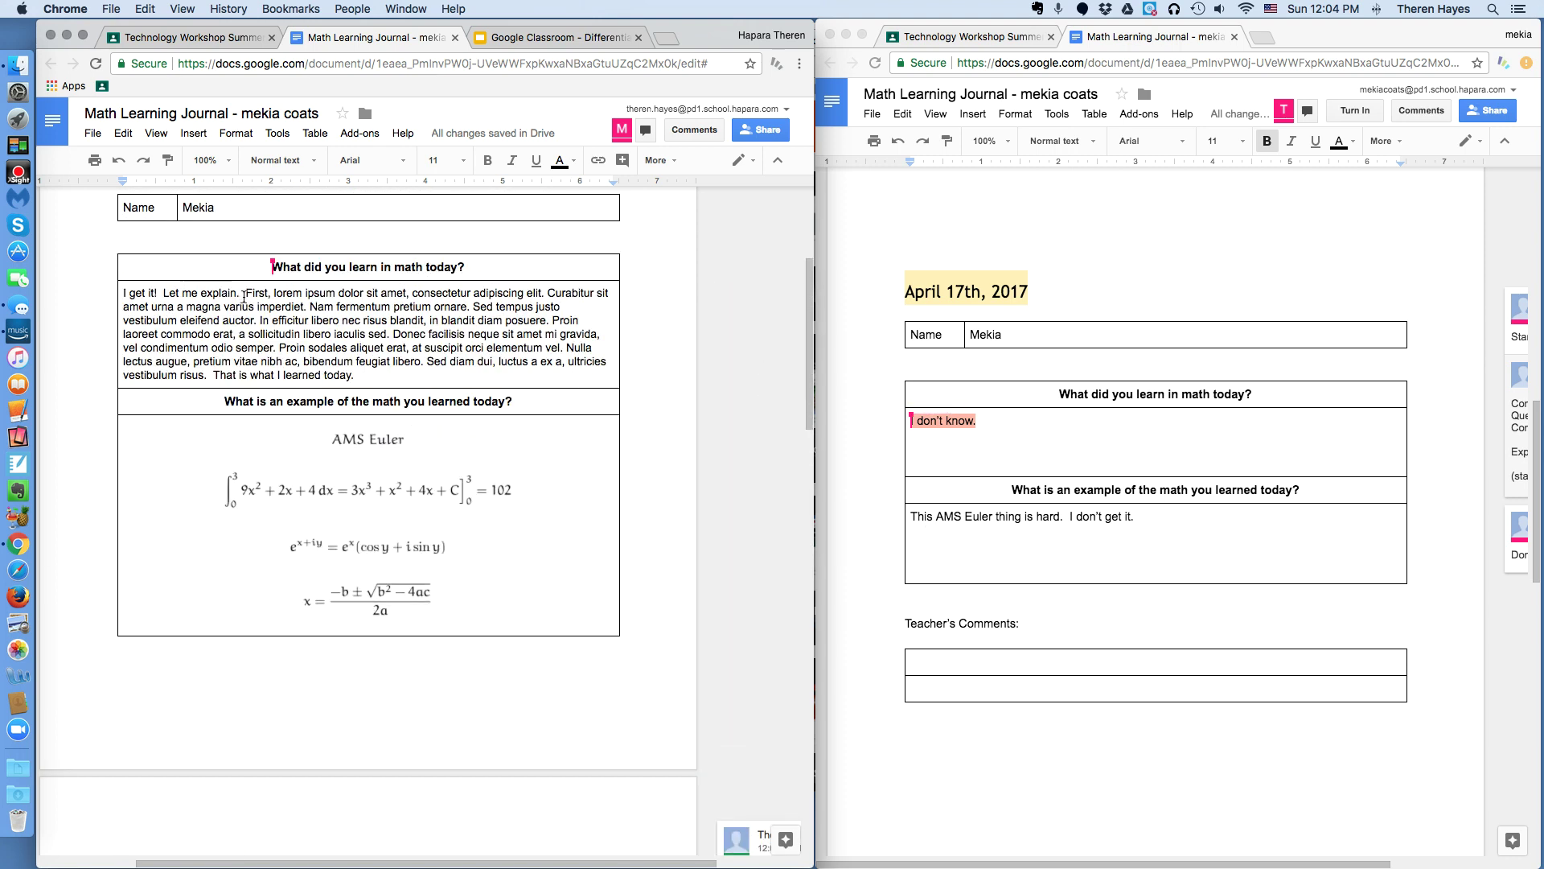
- Comment 'Good work. You used complete sentences.' on 'I get it! Let me explain.'
left_click_drag(243, 295, 82, 290)
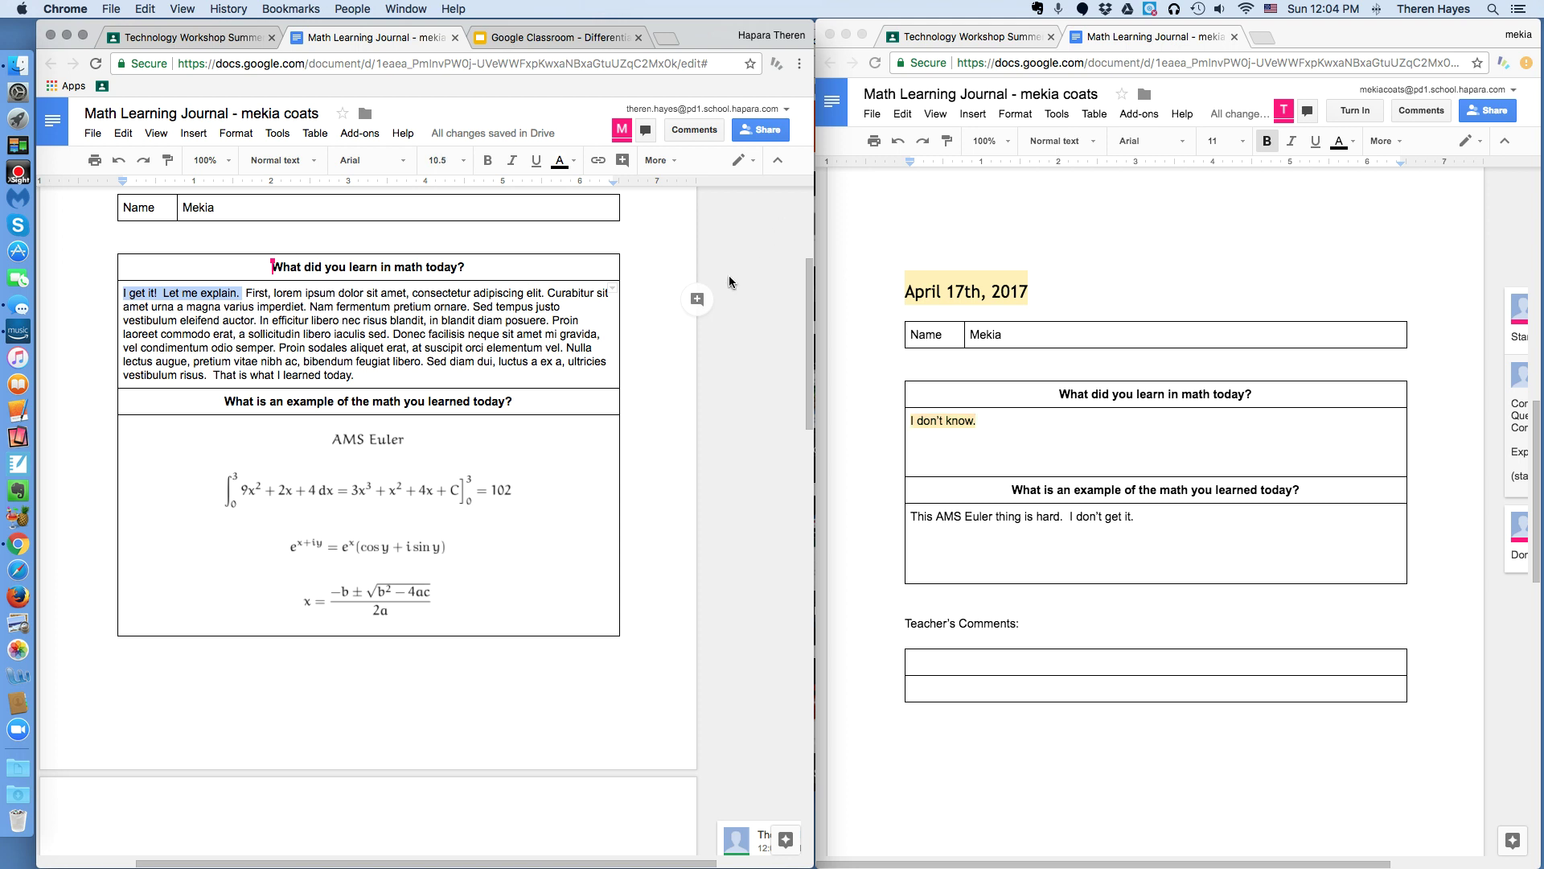
left_click(697, 299)
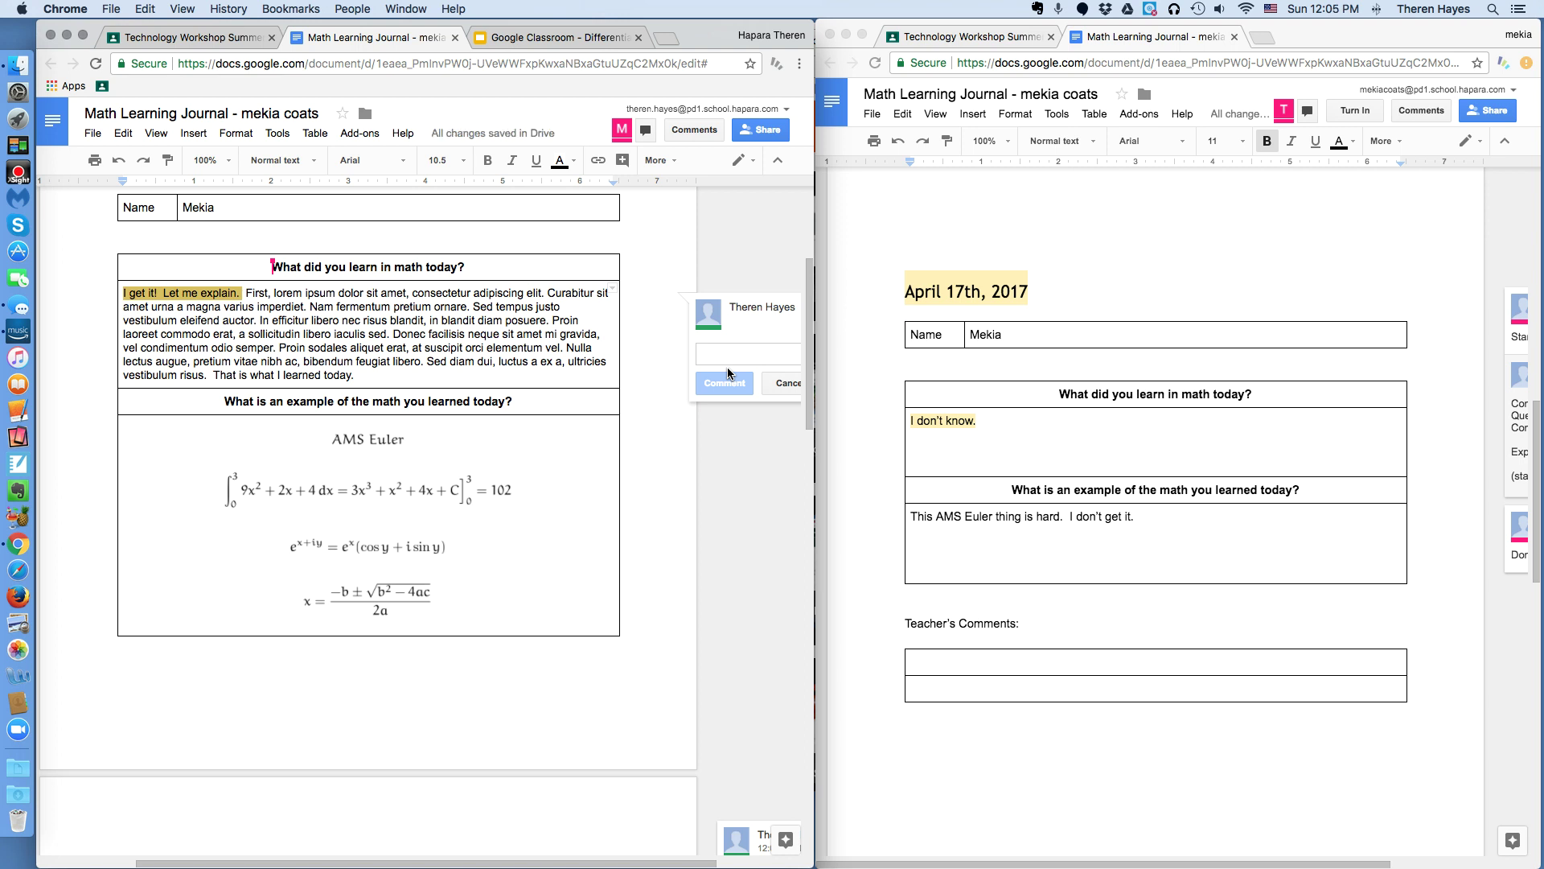
type("Good work")
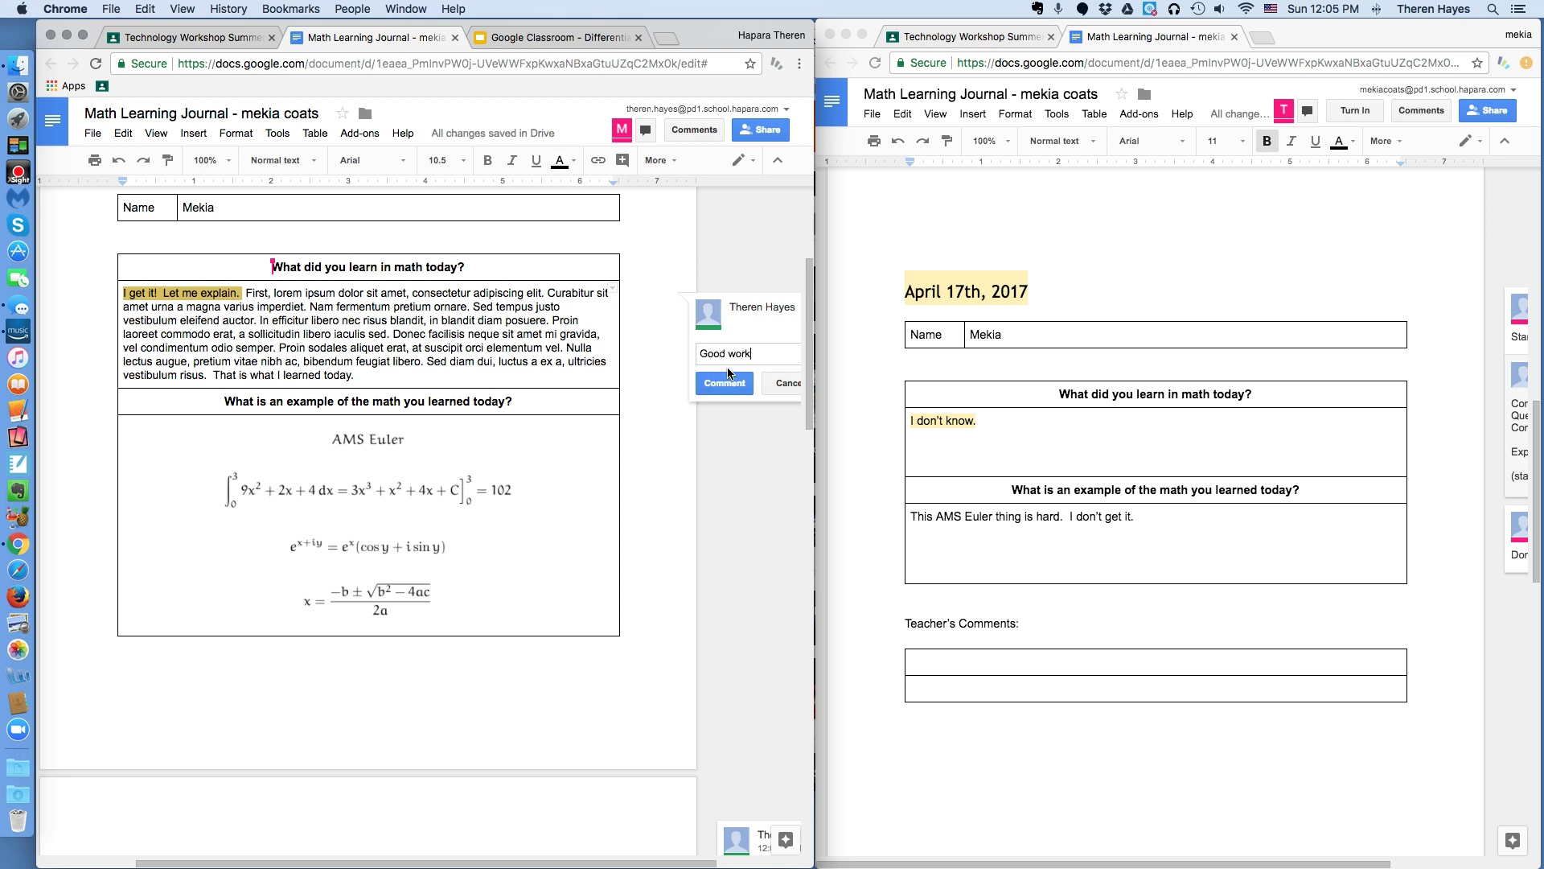
type(".  You used compl")
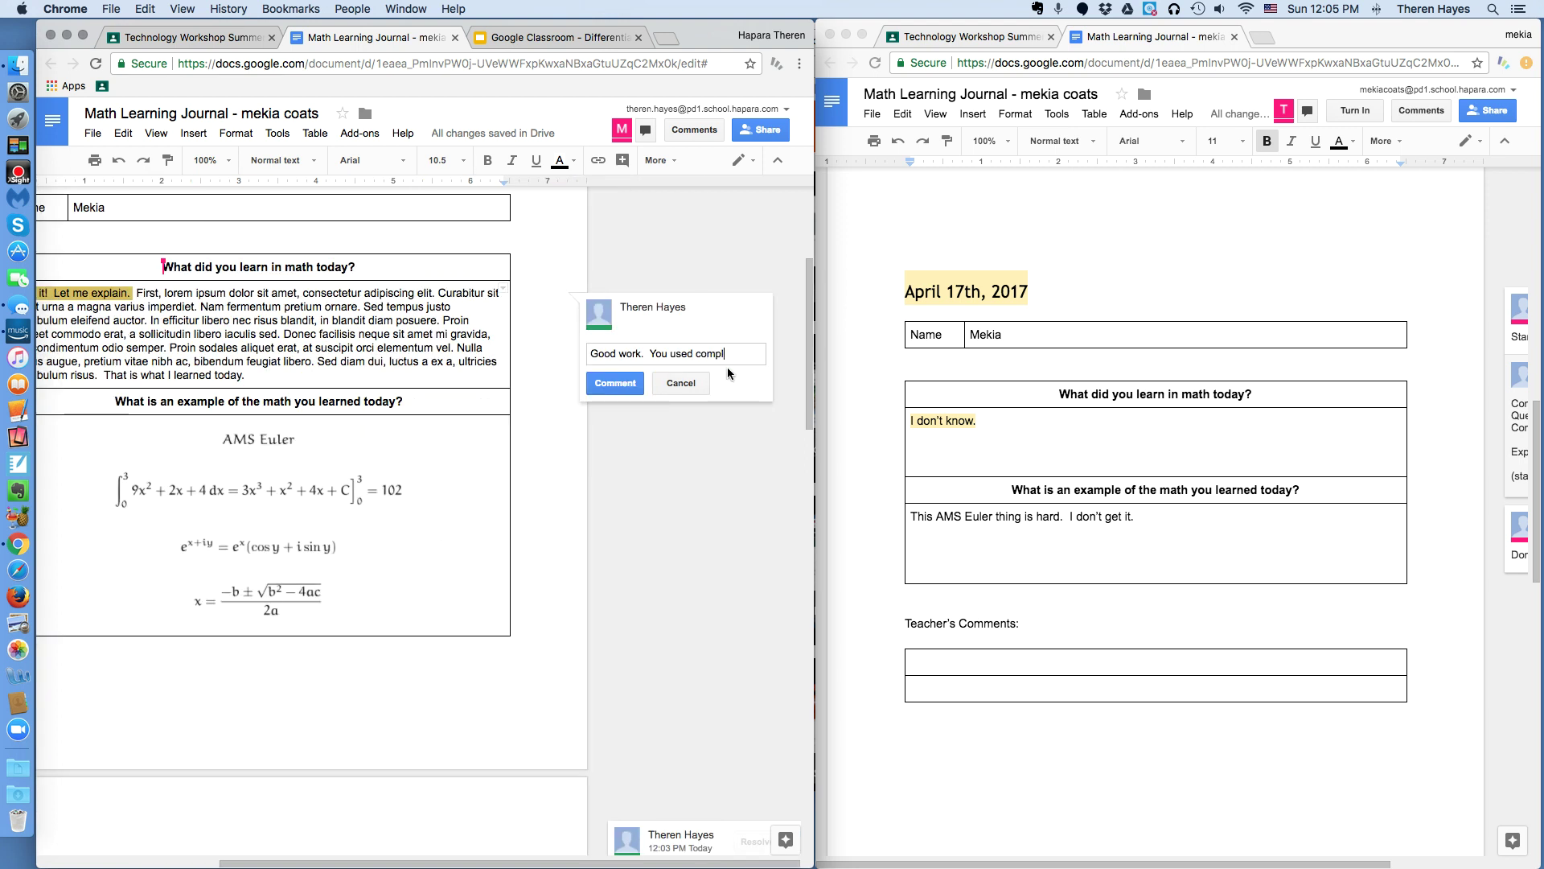
type("ete sente")
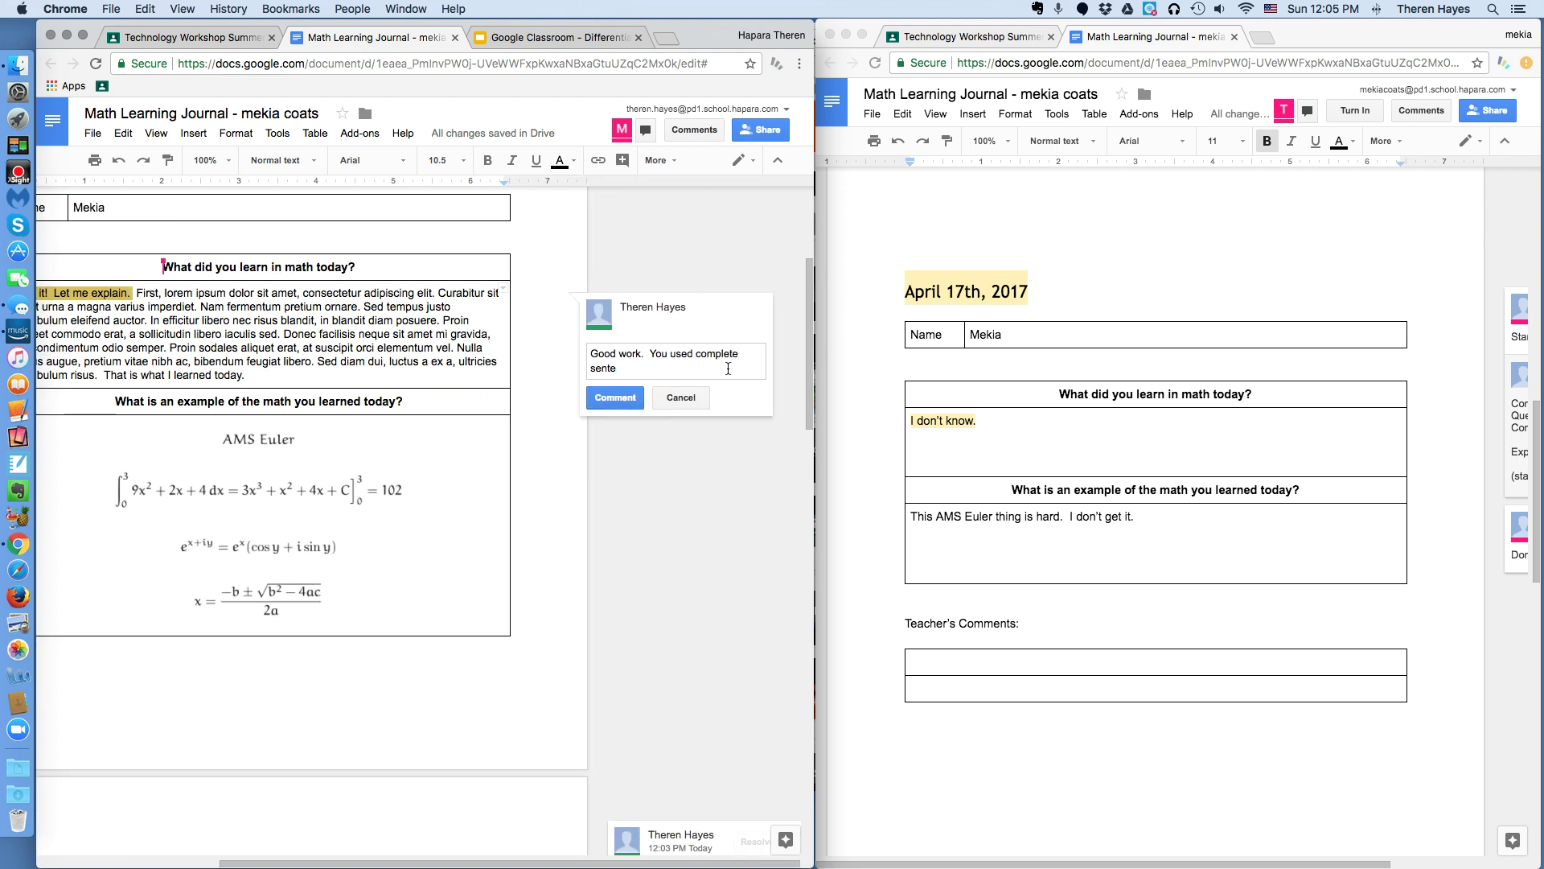
type("nces.  There is a comp")
key("BackSpace")
key("BackSpace")
key("BackSpace")
key("BackSpace")
key("BackSpace")
key("BackSpace")
key("BackSpace")
key("BackSpace")
key("BackSpace")
key("BackSpace")
key("BackSpace")
key("BackSpace")
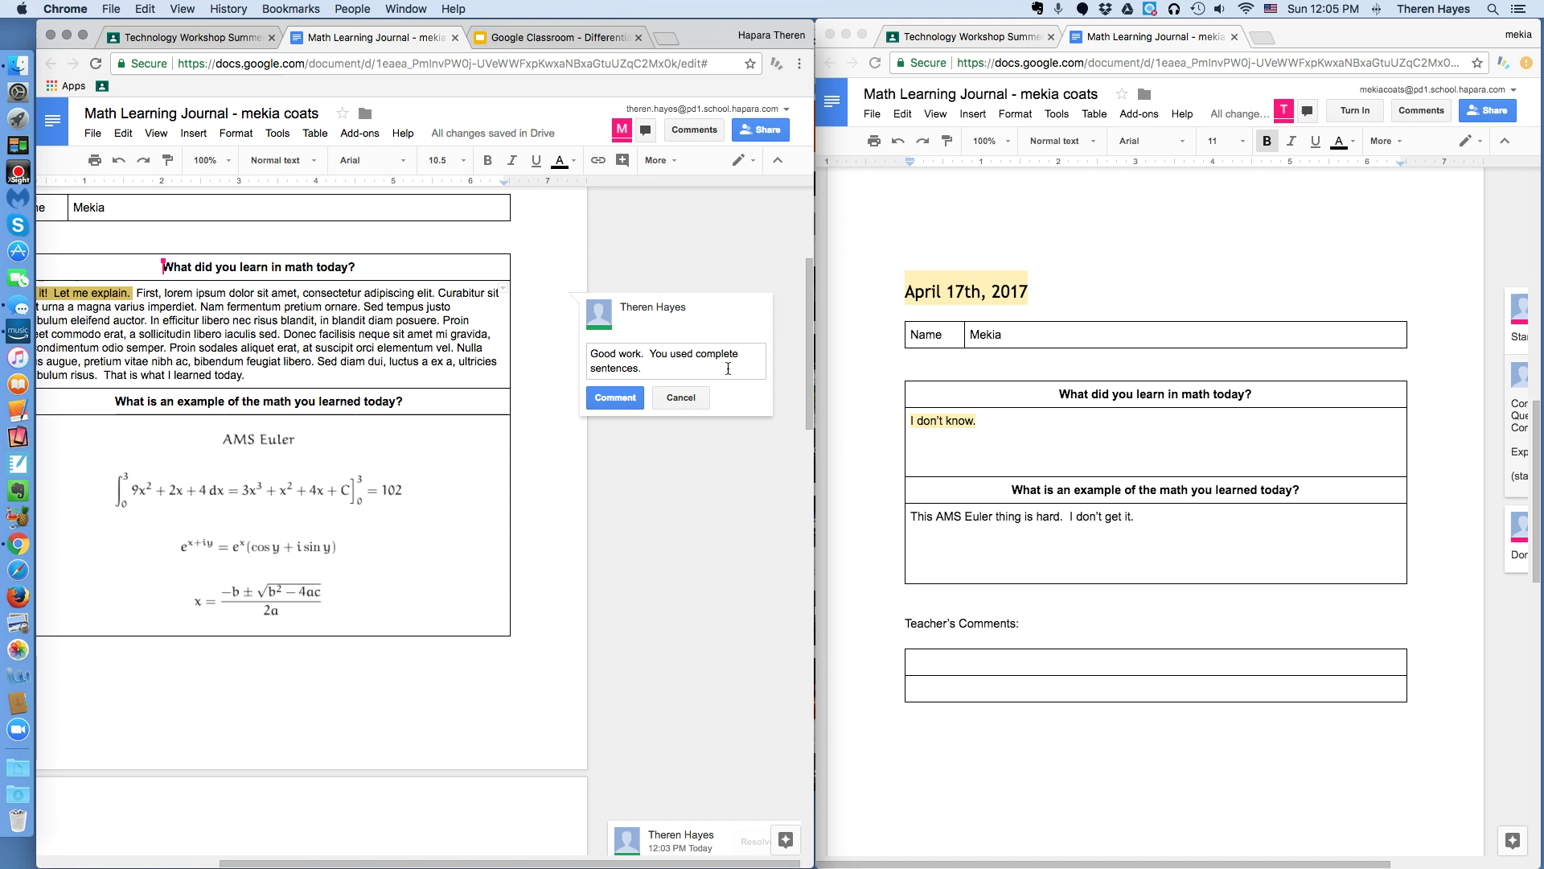
left_click(609, 398)
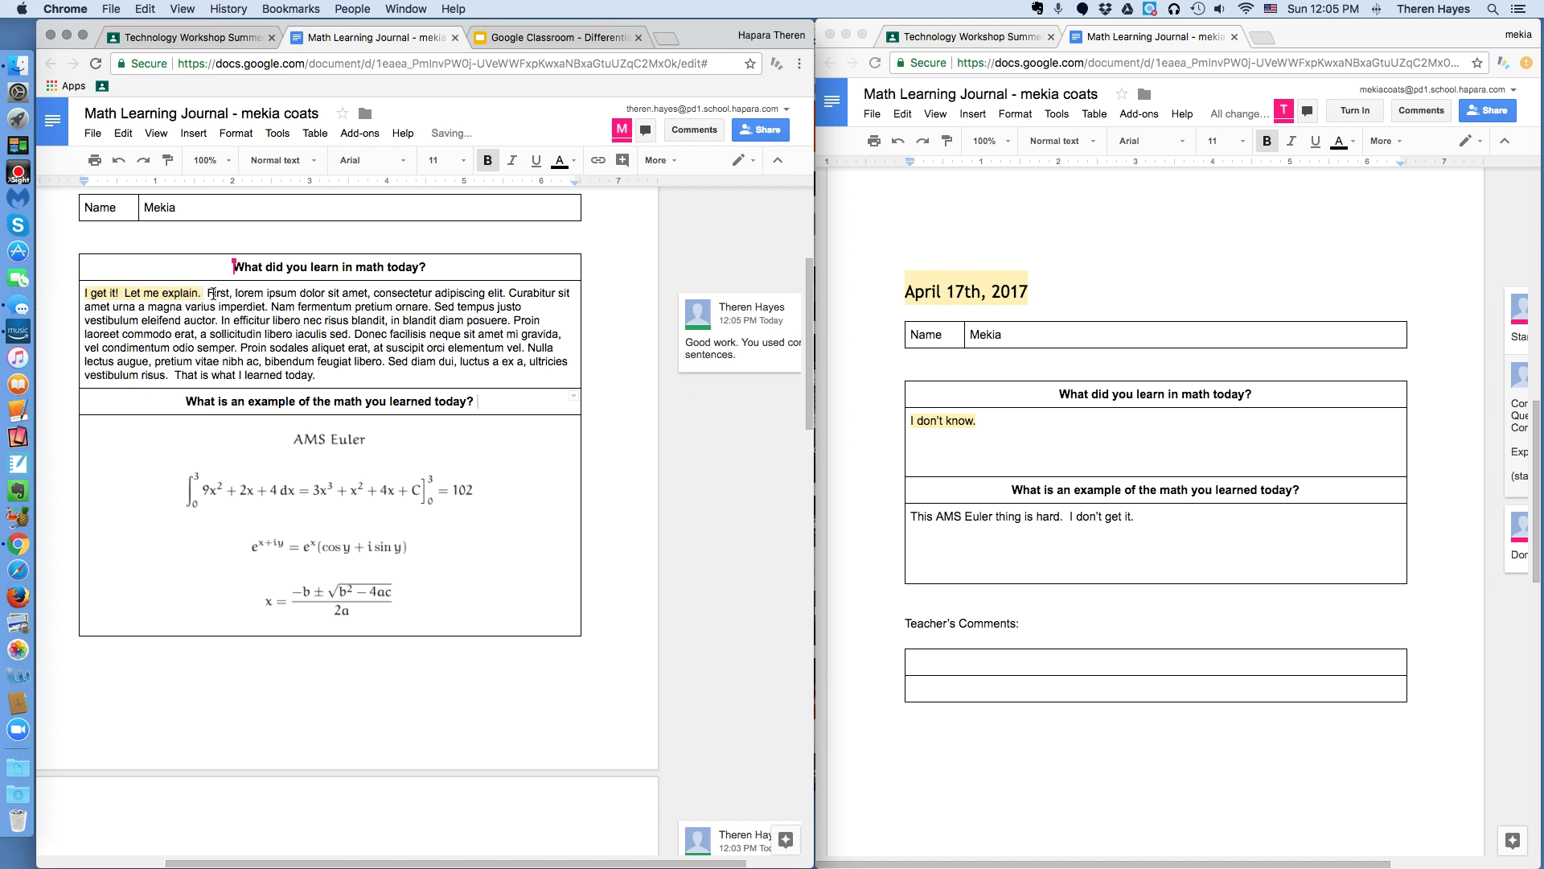
- Comment after 'Let me explain.': 'You used capital letters at the beginning of your sentences.'
left_click_drag(216, 294, 199, 294)
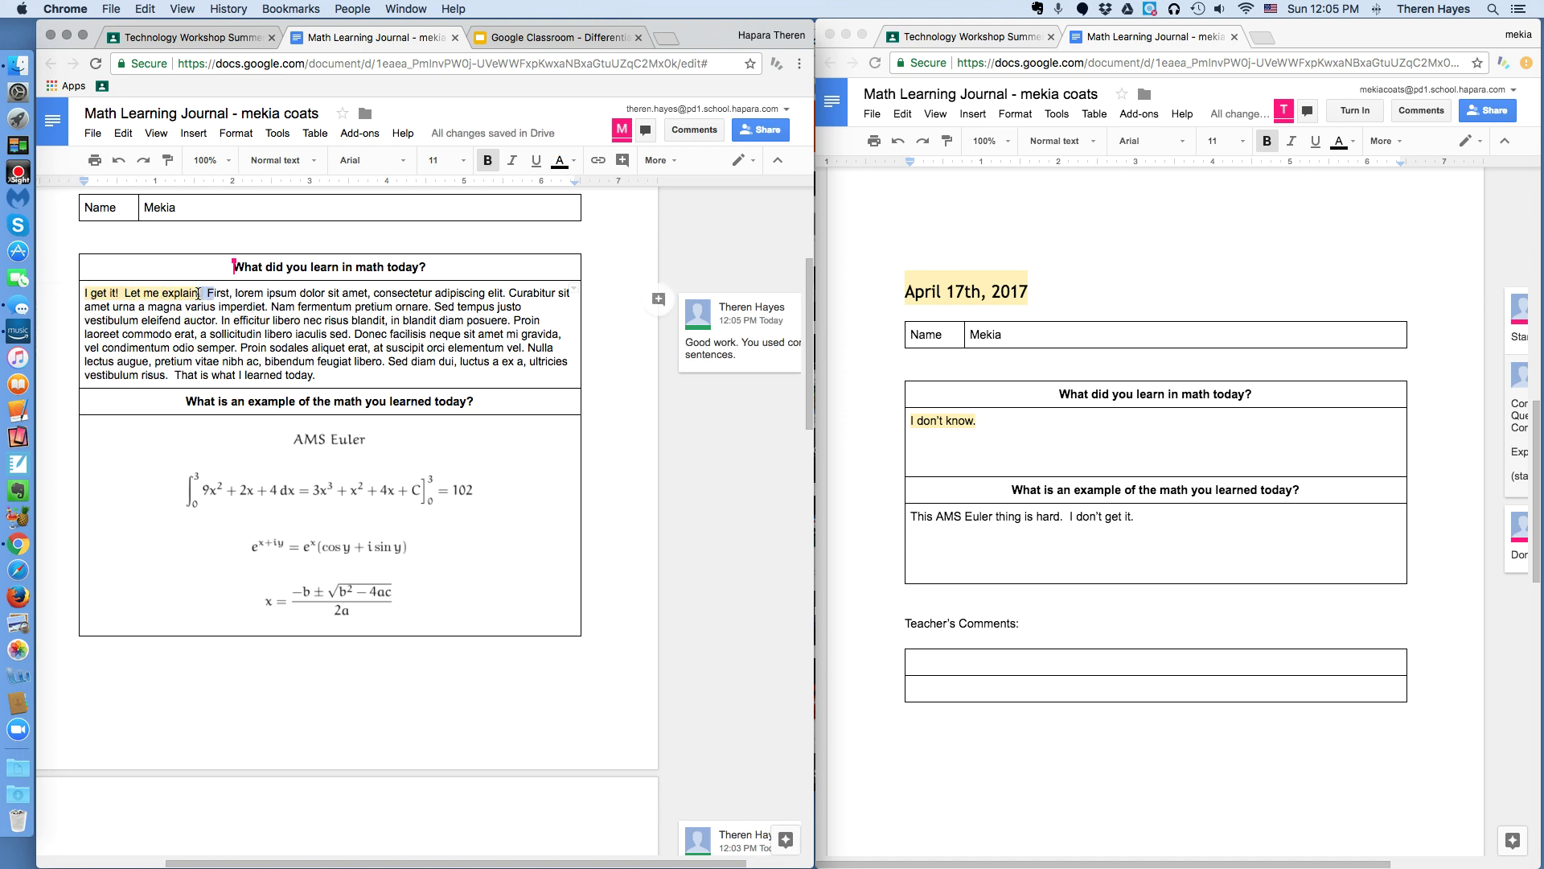
left_click(660, 301)
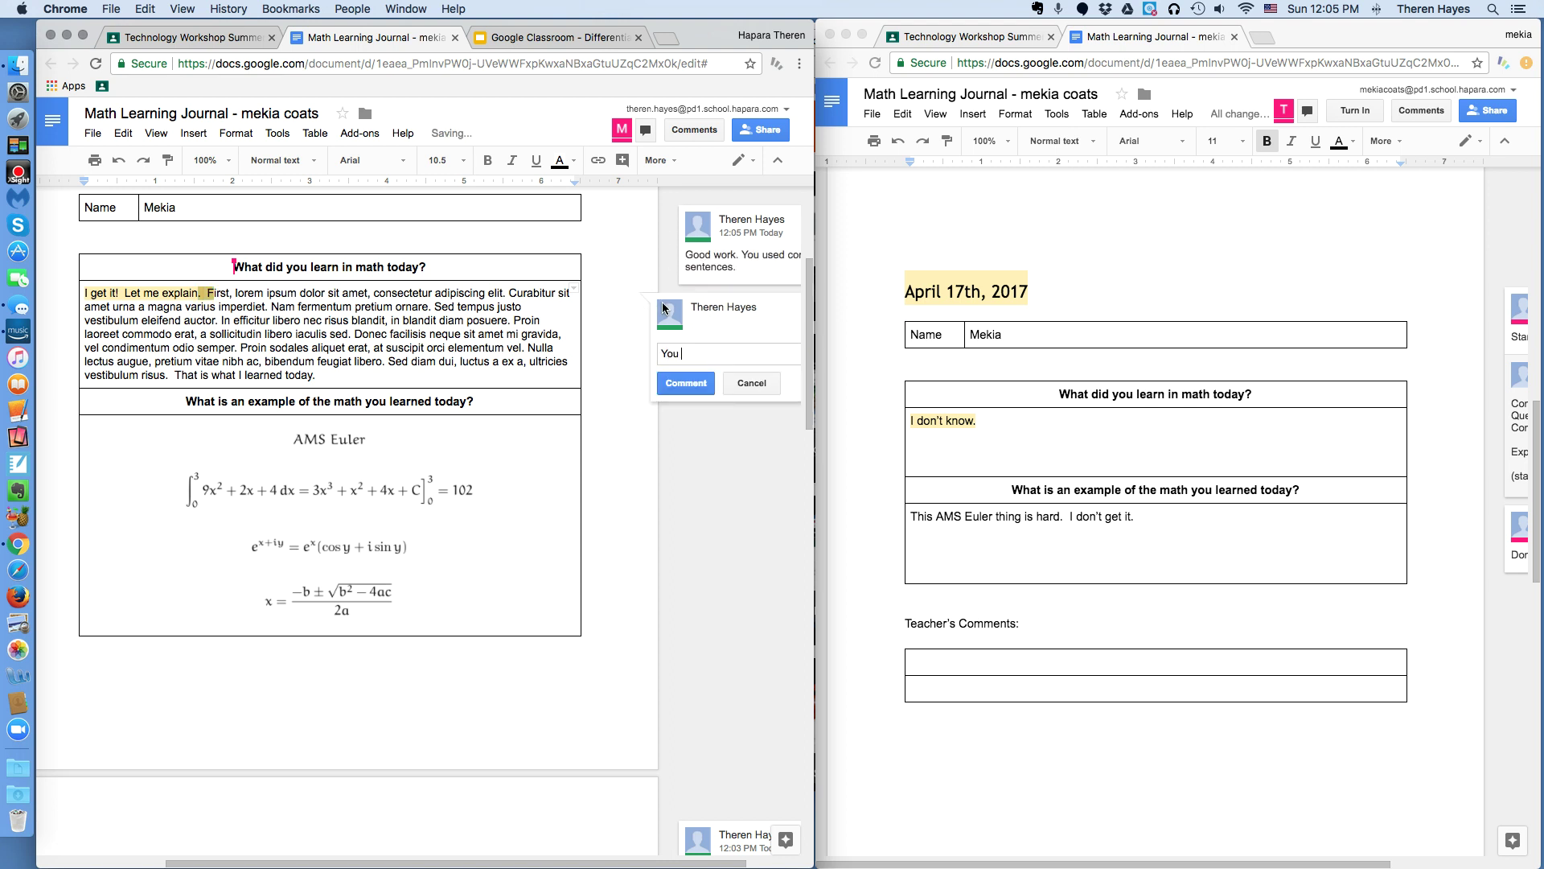
type("used coapital letters ")
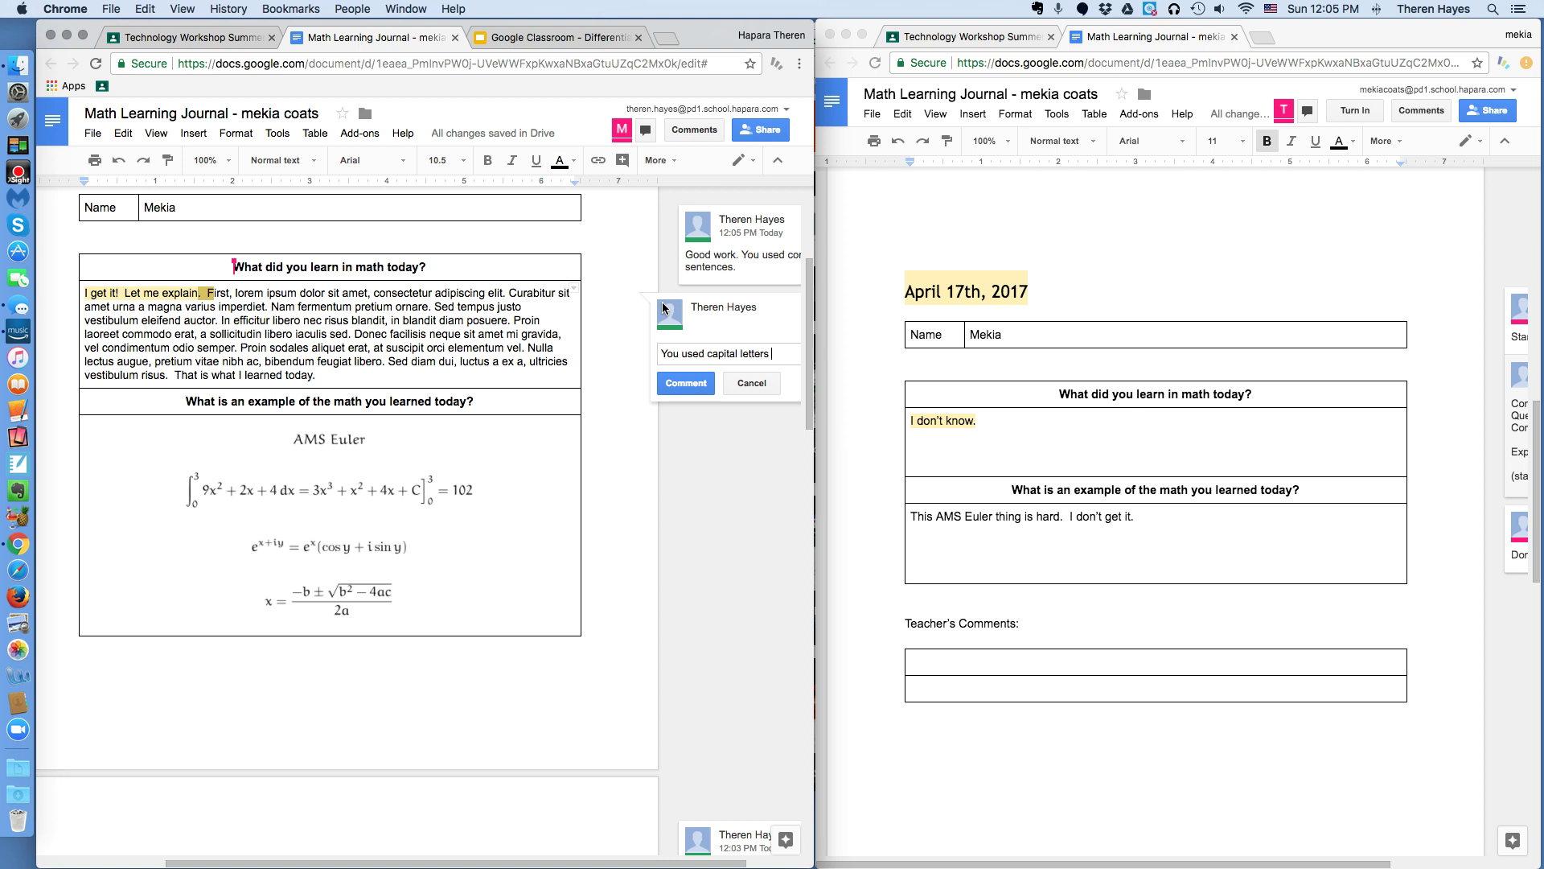
type("at the beginn")
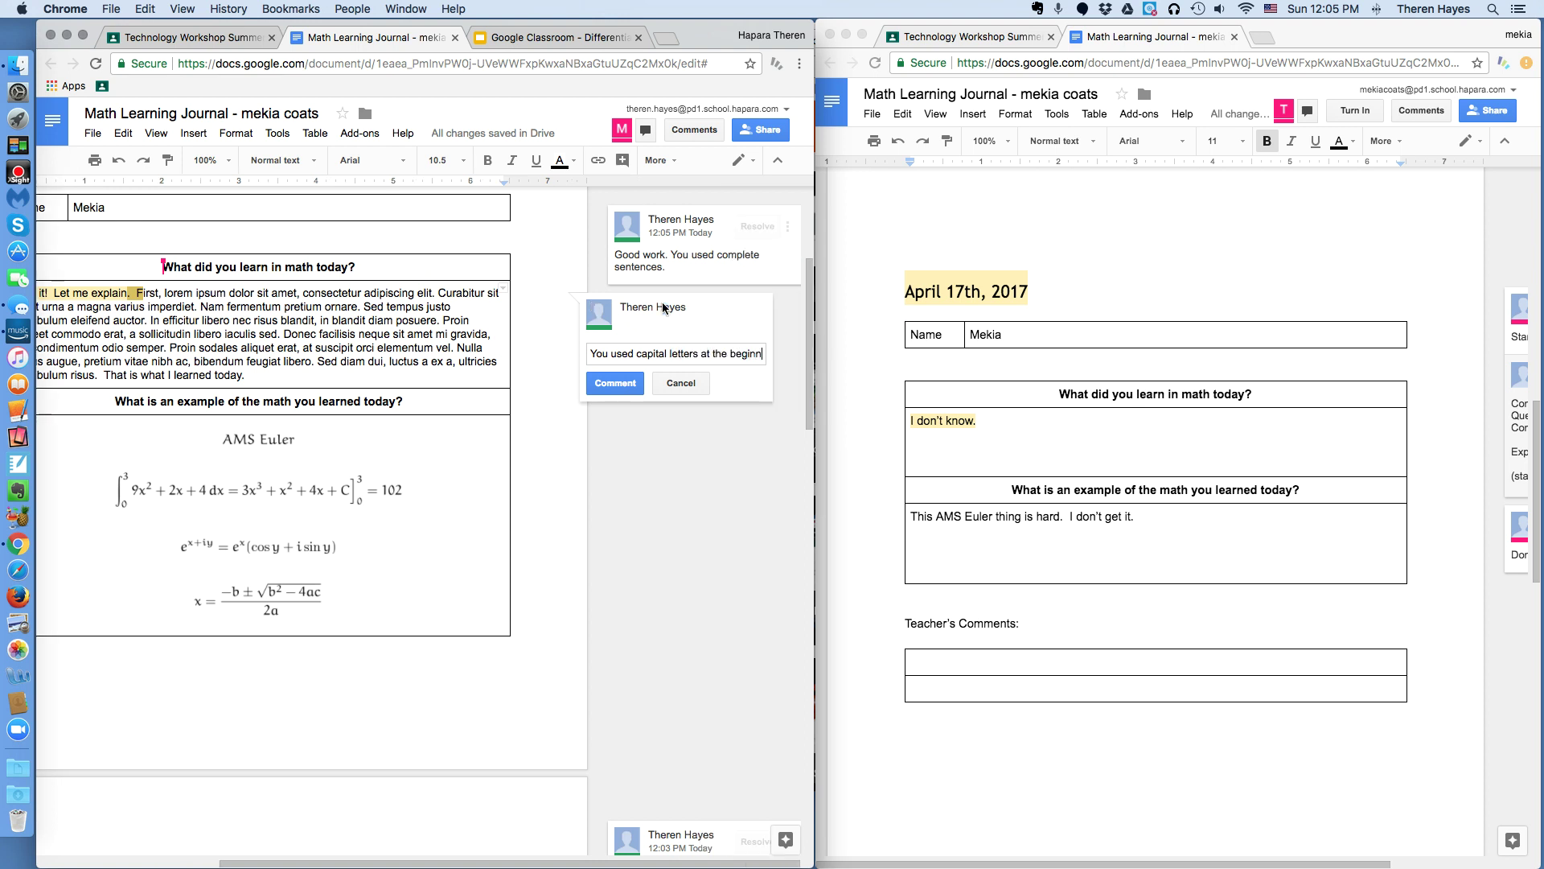
type("ing ")
type("letter")
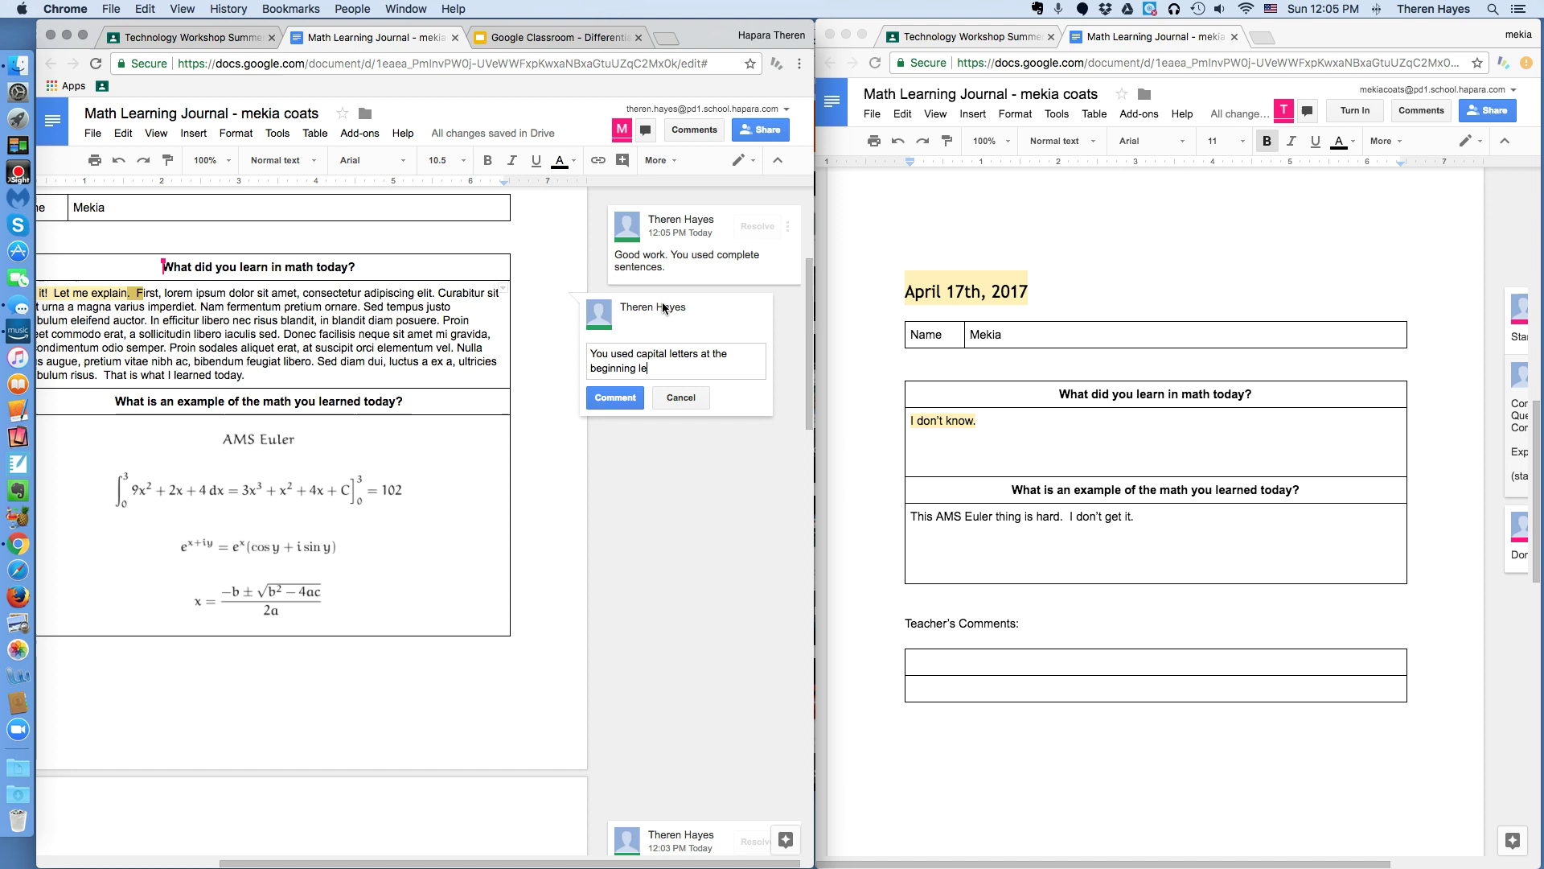
key("BackSpace")
key("BackSpace")
key("BackSpace")
key("BackSpace")
type("of you ")
type(" sentences.")
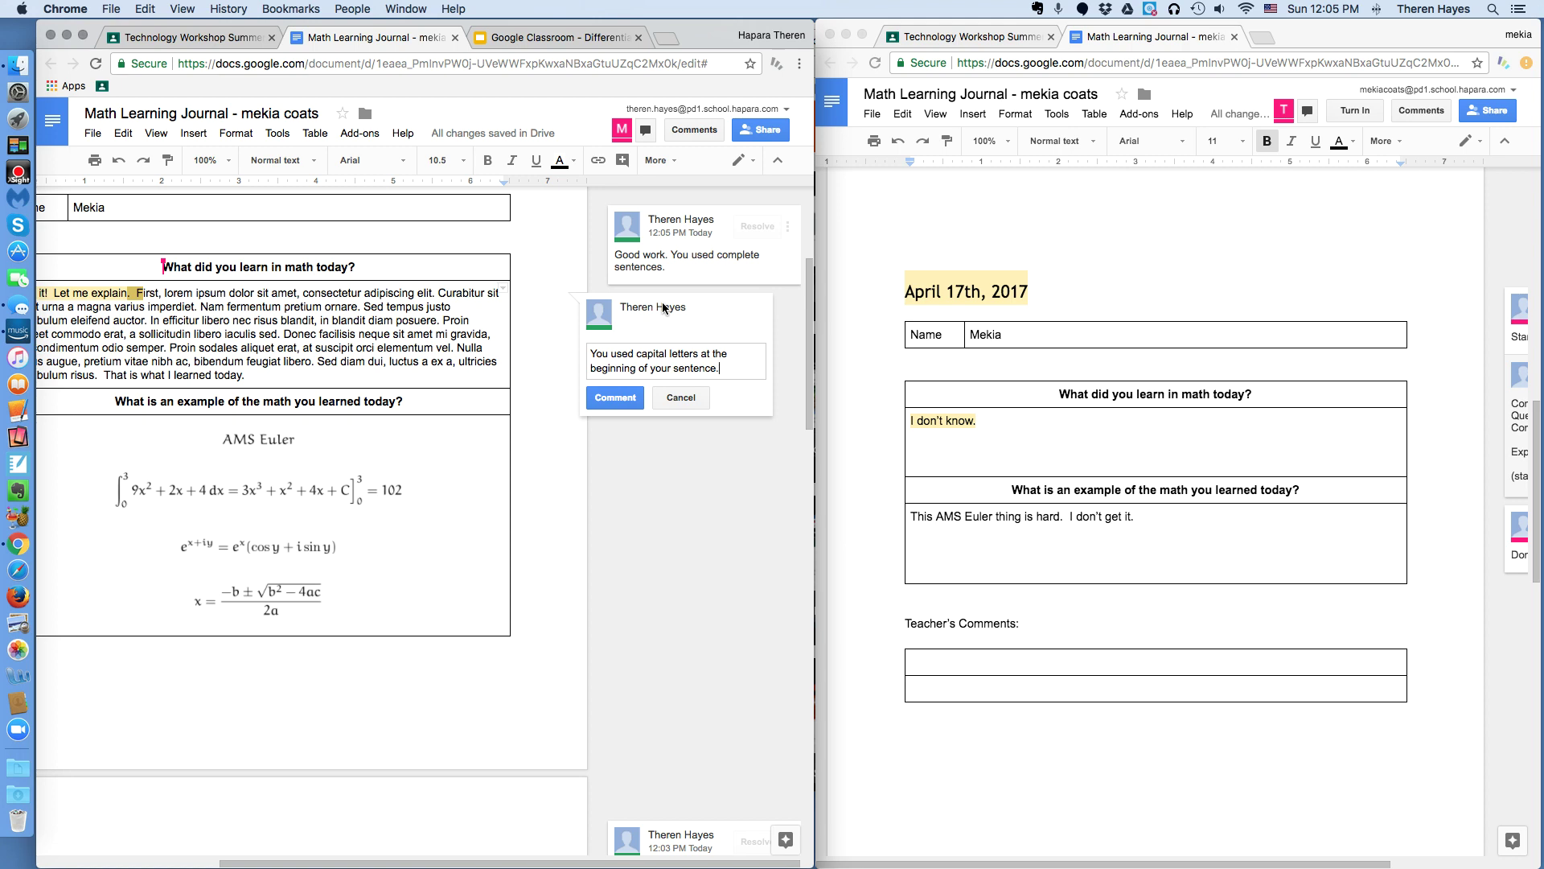
key("Tab")
key("Return")
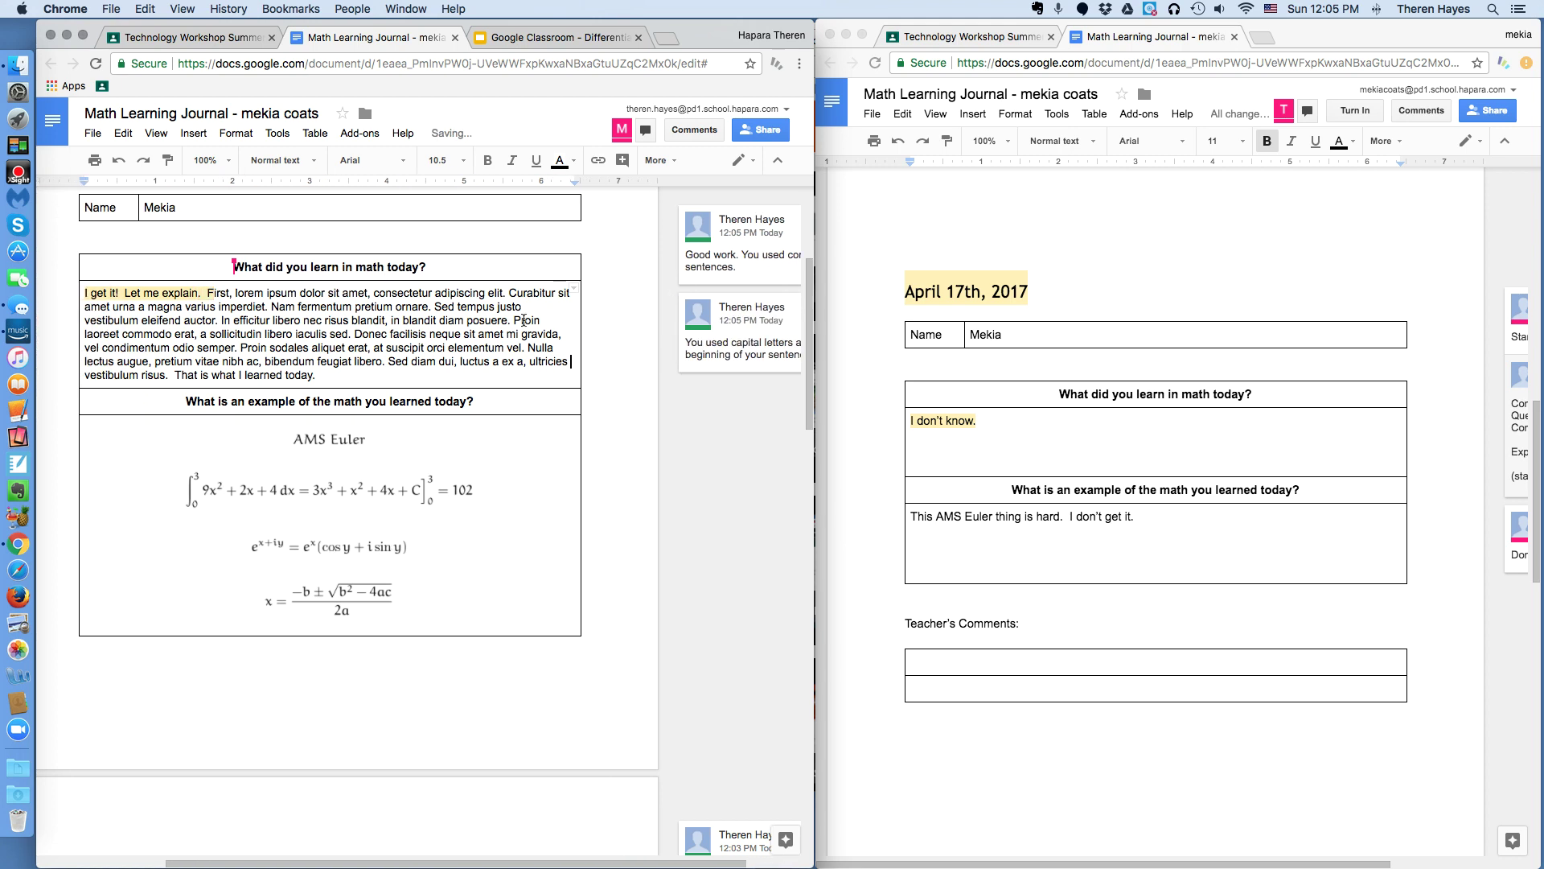
scroll(989, 380, "up", 10)
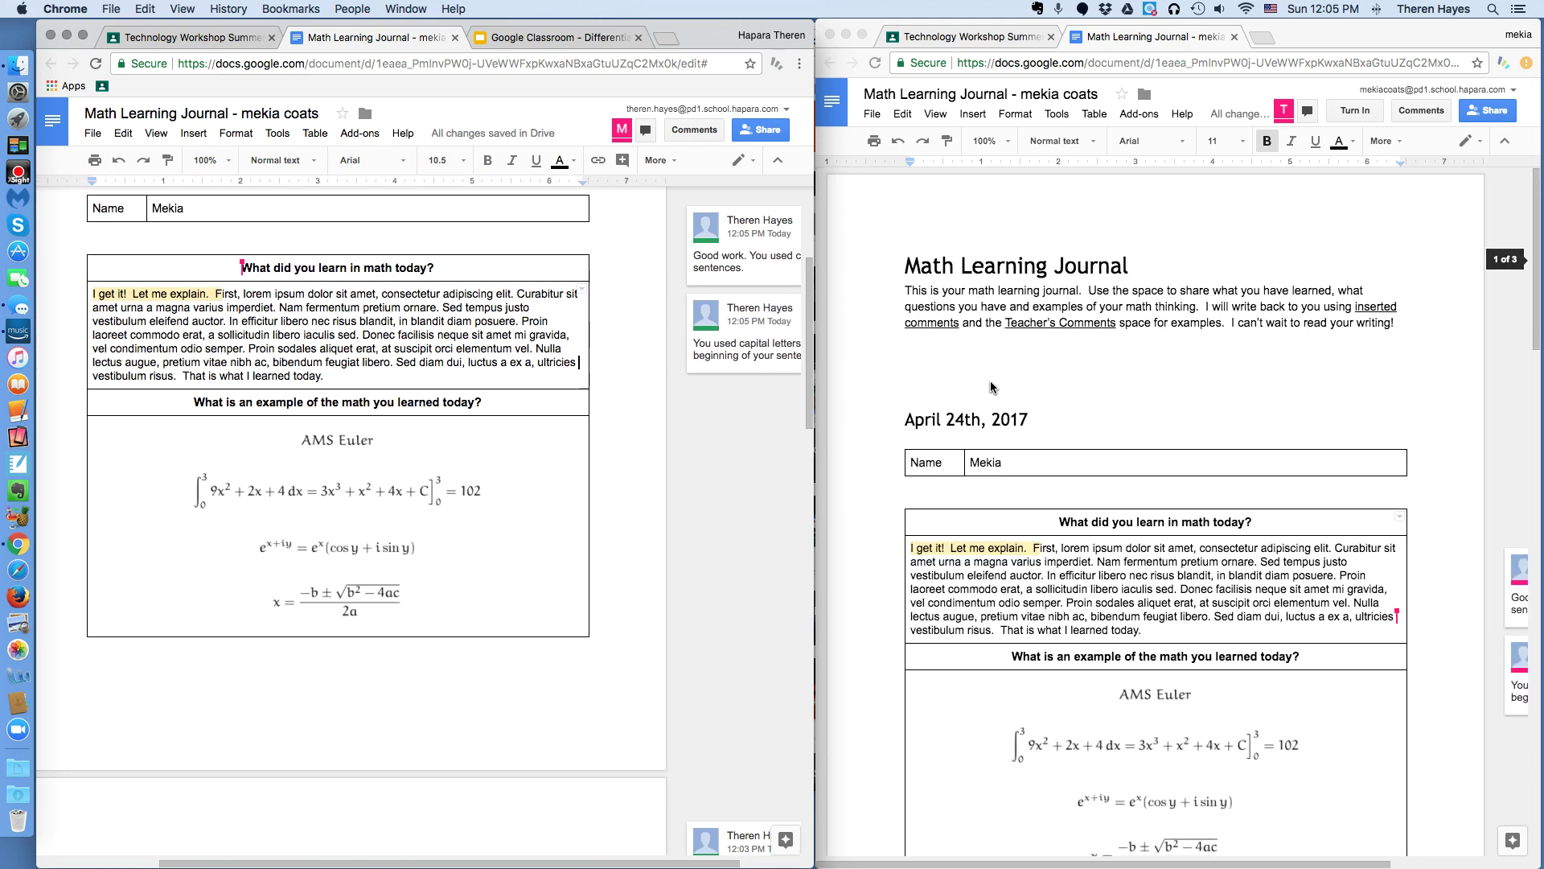
left_click(929, 548)
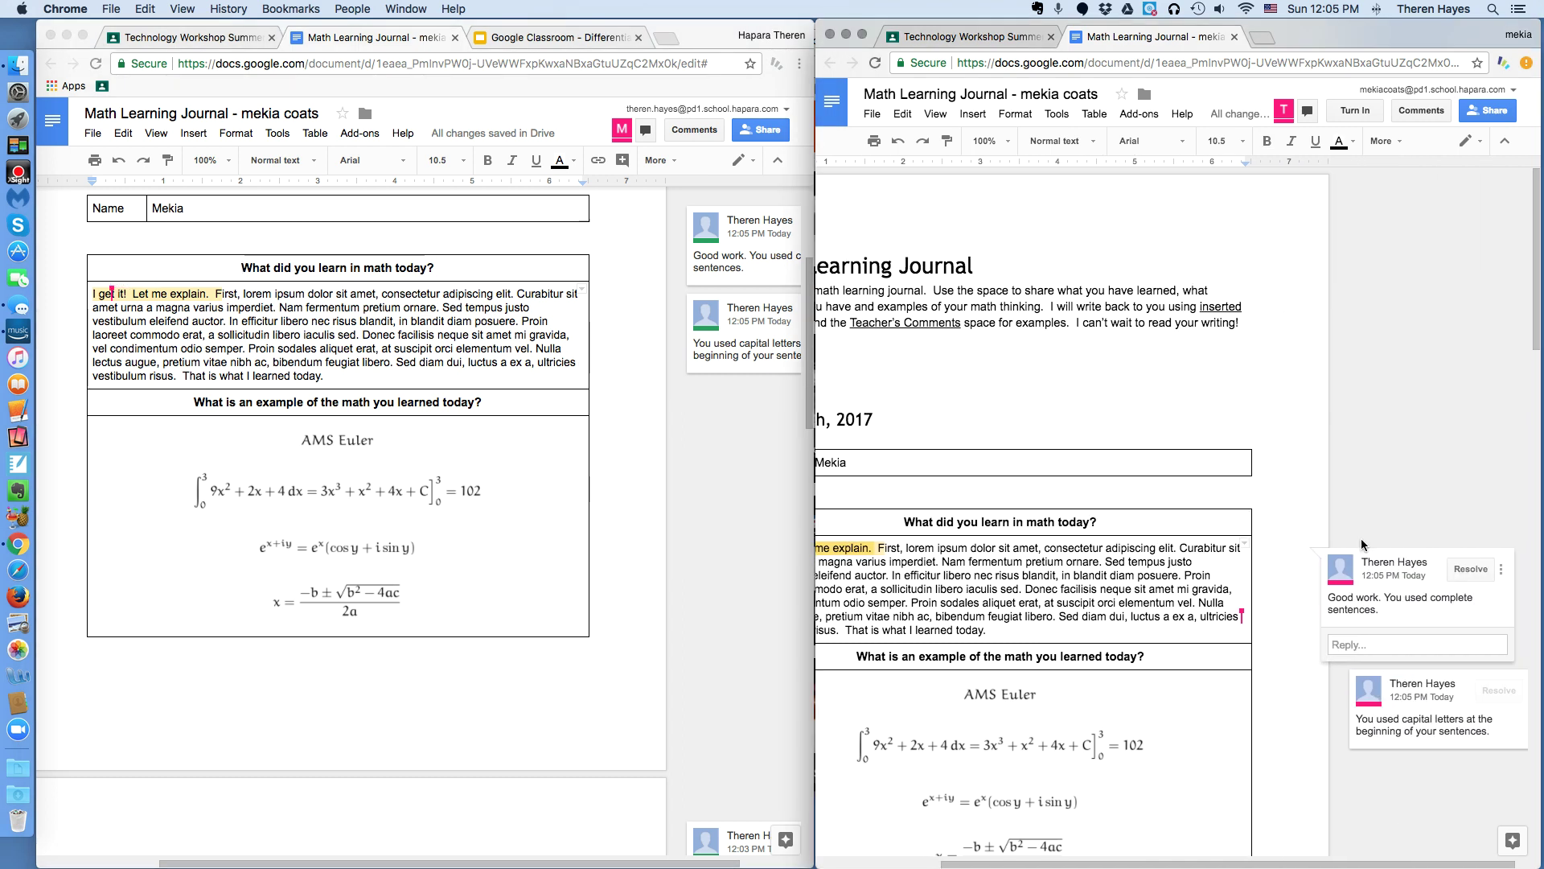
left_click(1385, 646)
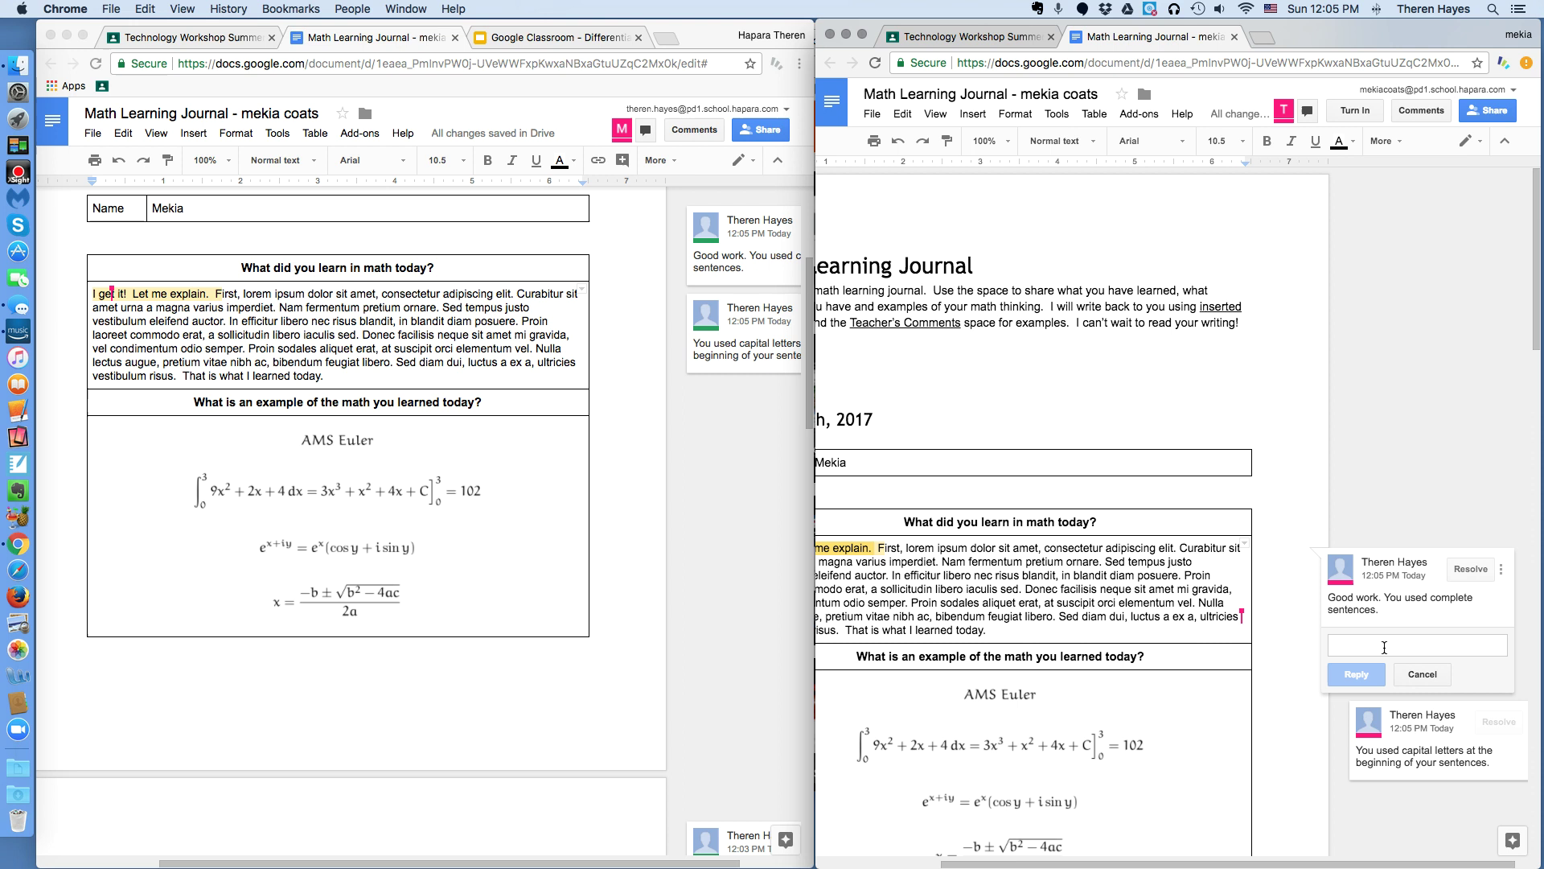
type("Thanks.")
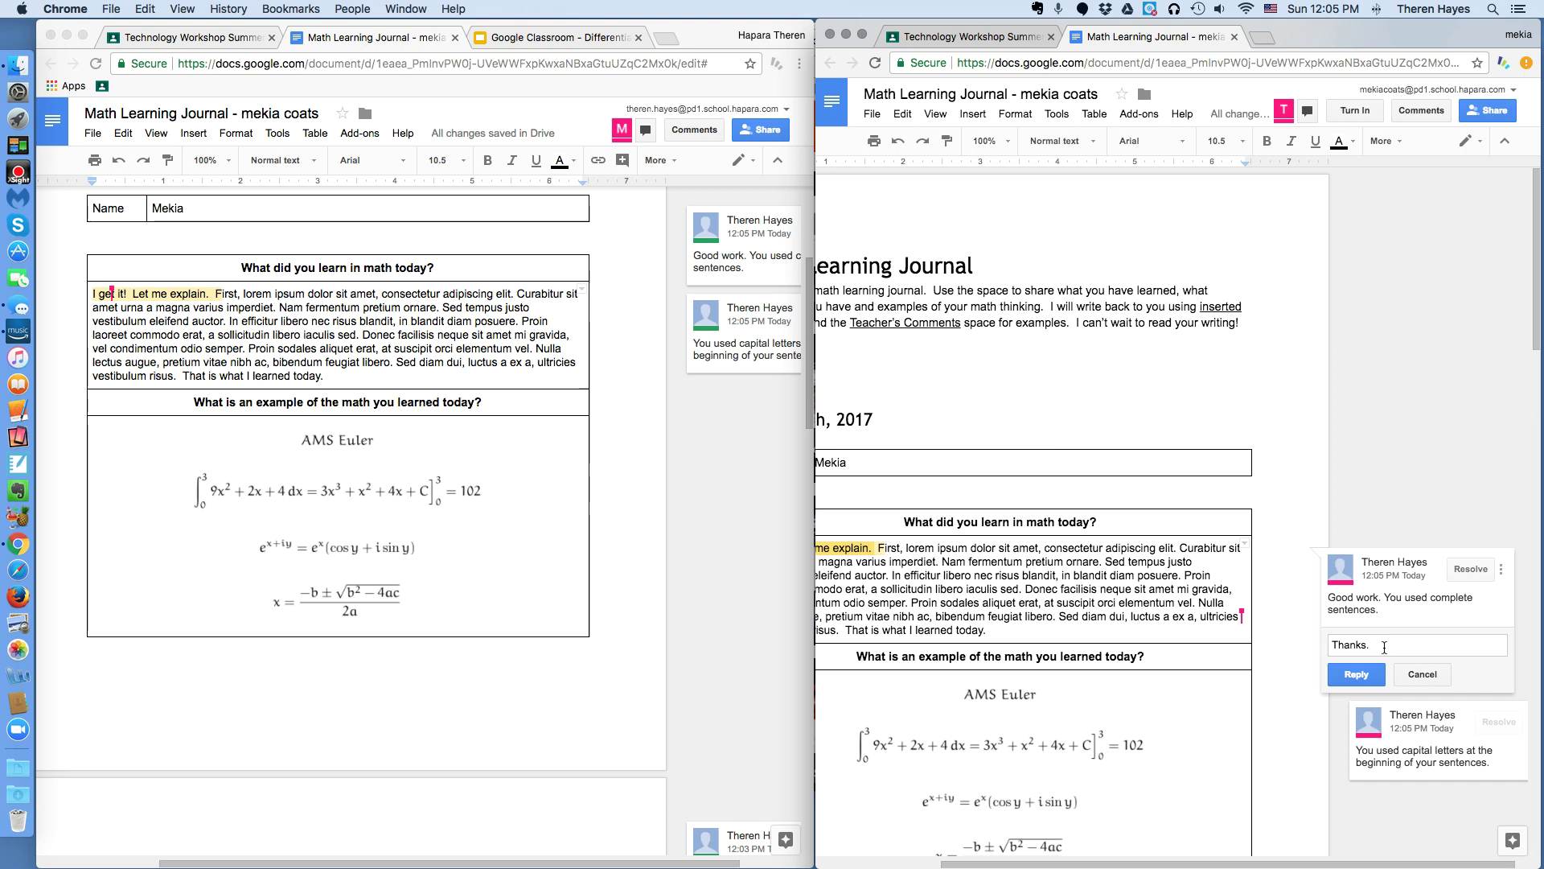
key("super+Return")
left_click(1384, 753)
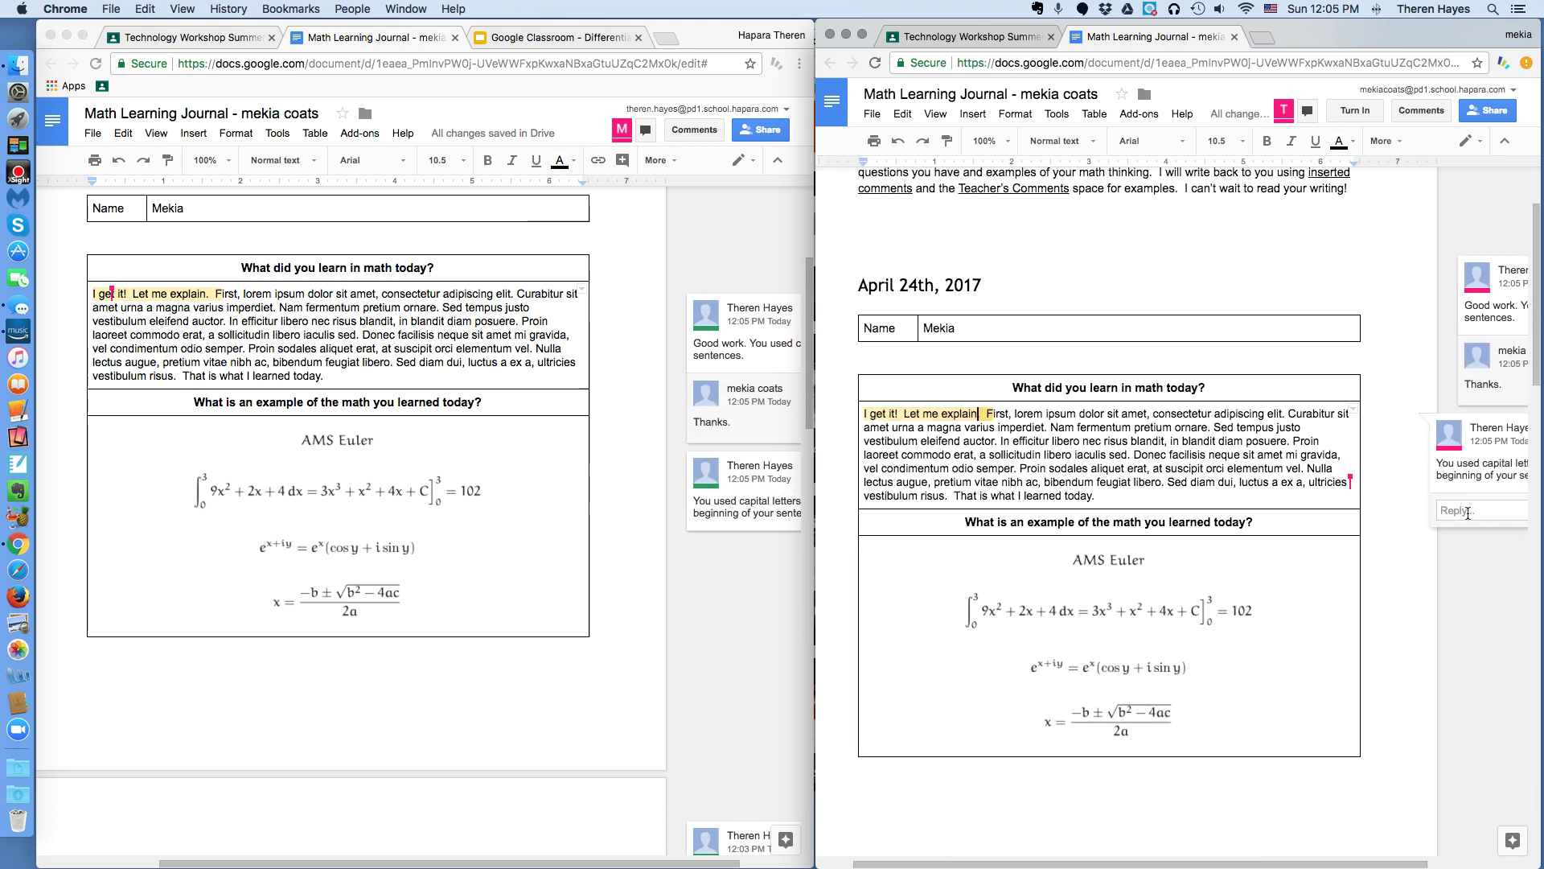
scroll(1468, 513, "right", 3)
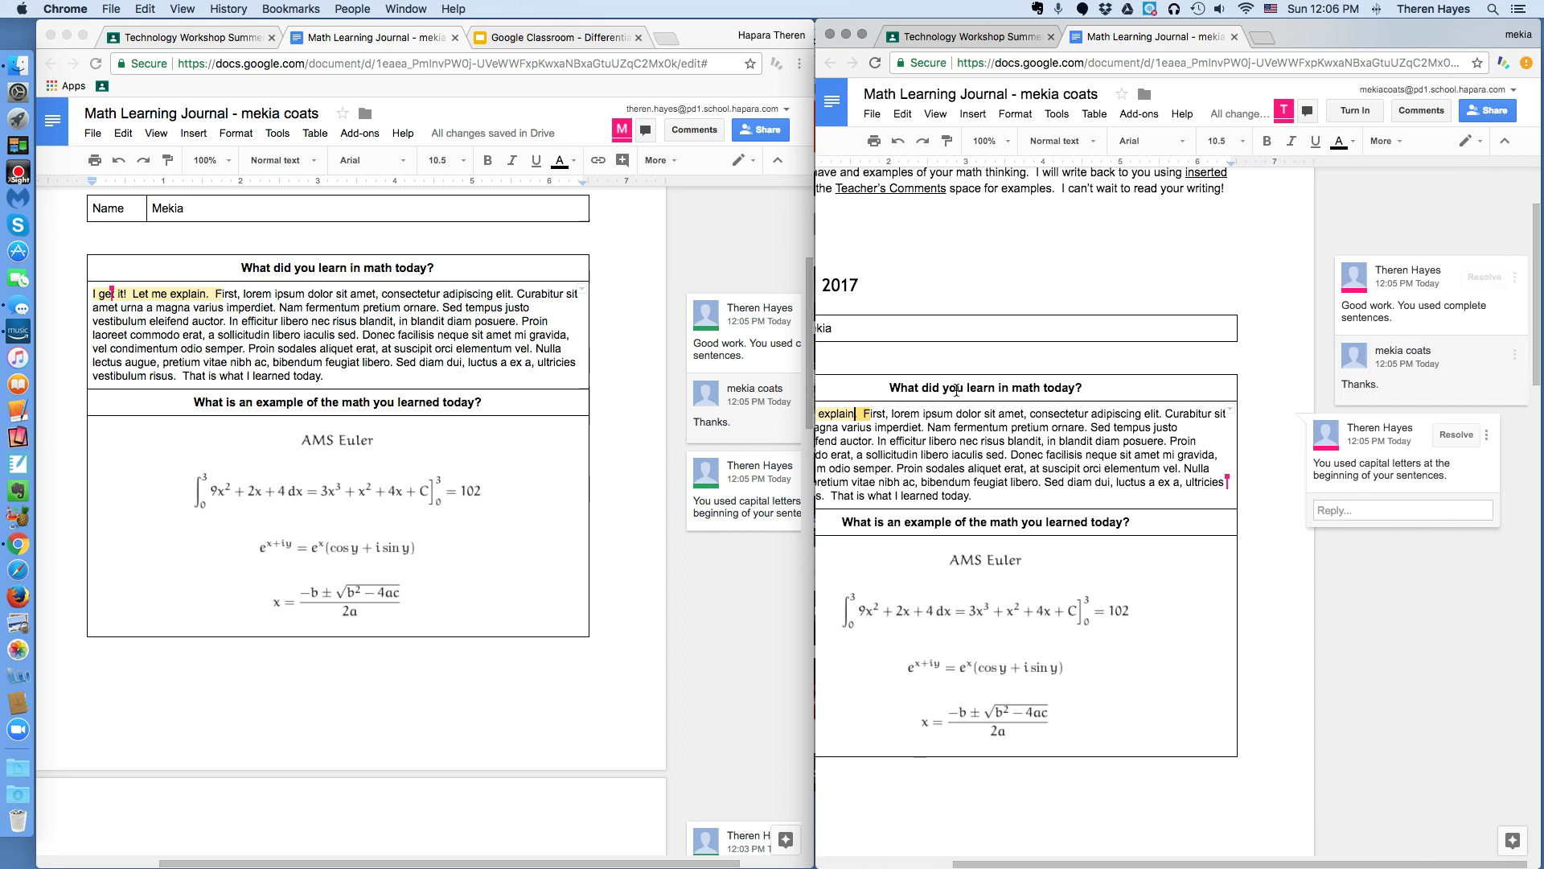
left_click(422, 348)
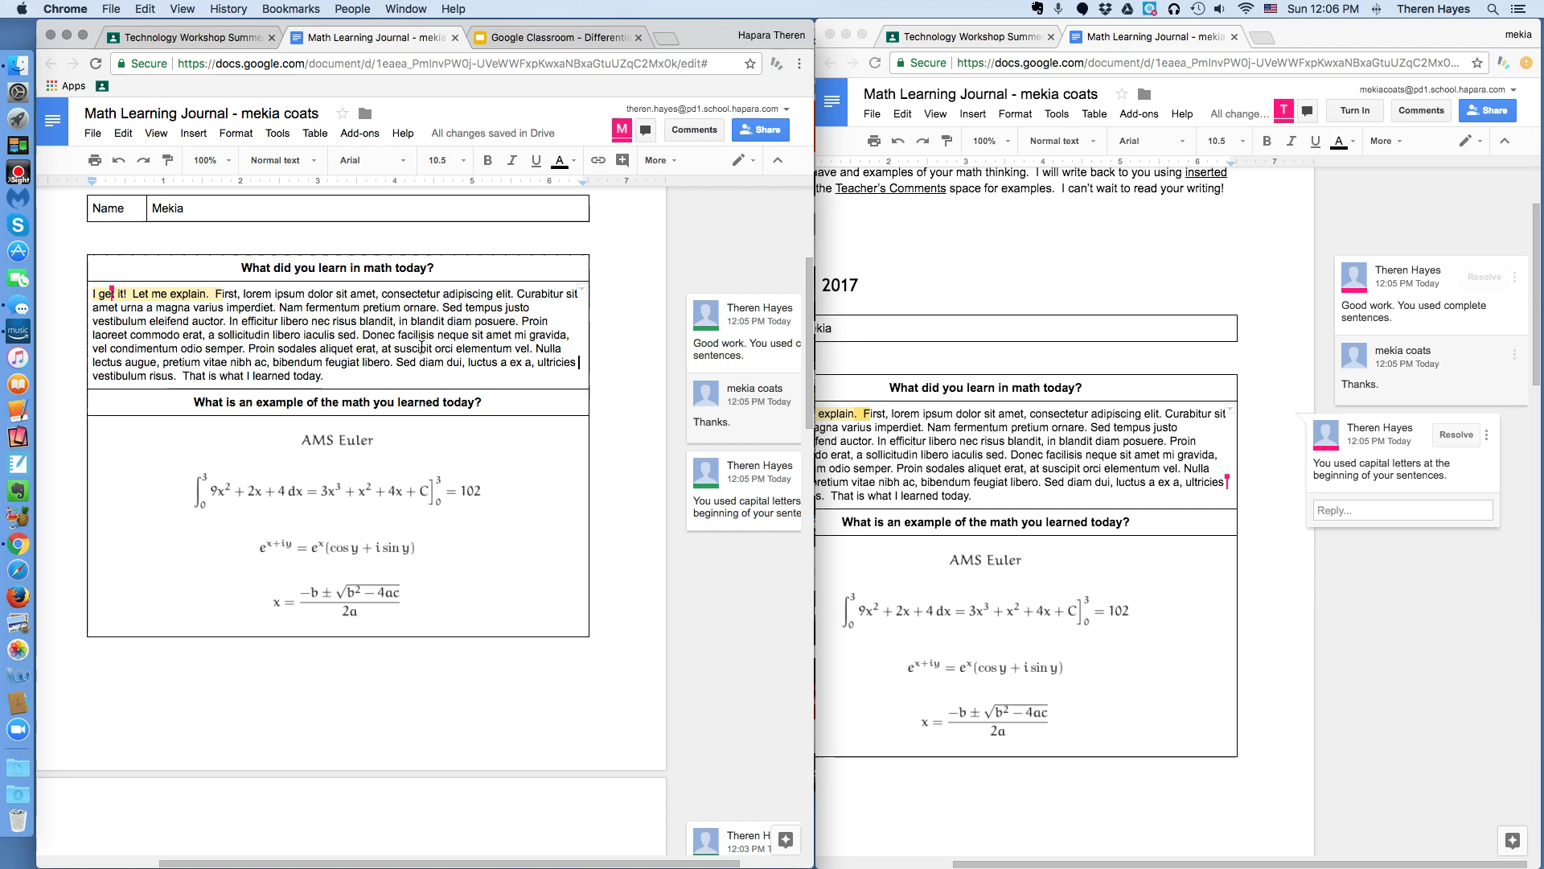
left_click_drag(422, 347, 278, 321)
left_click(1122, 457)
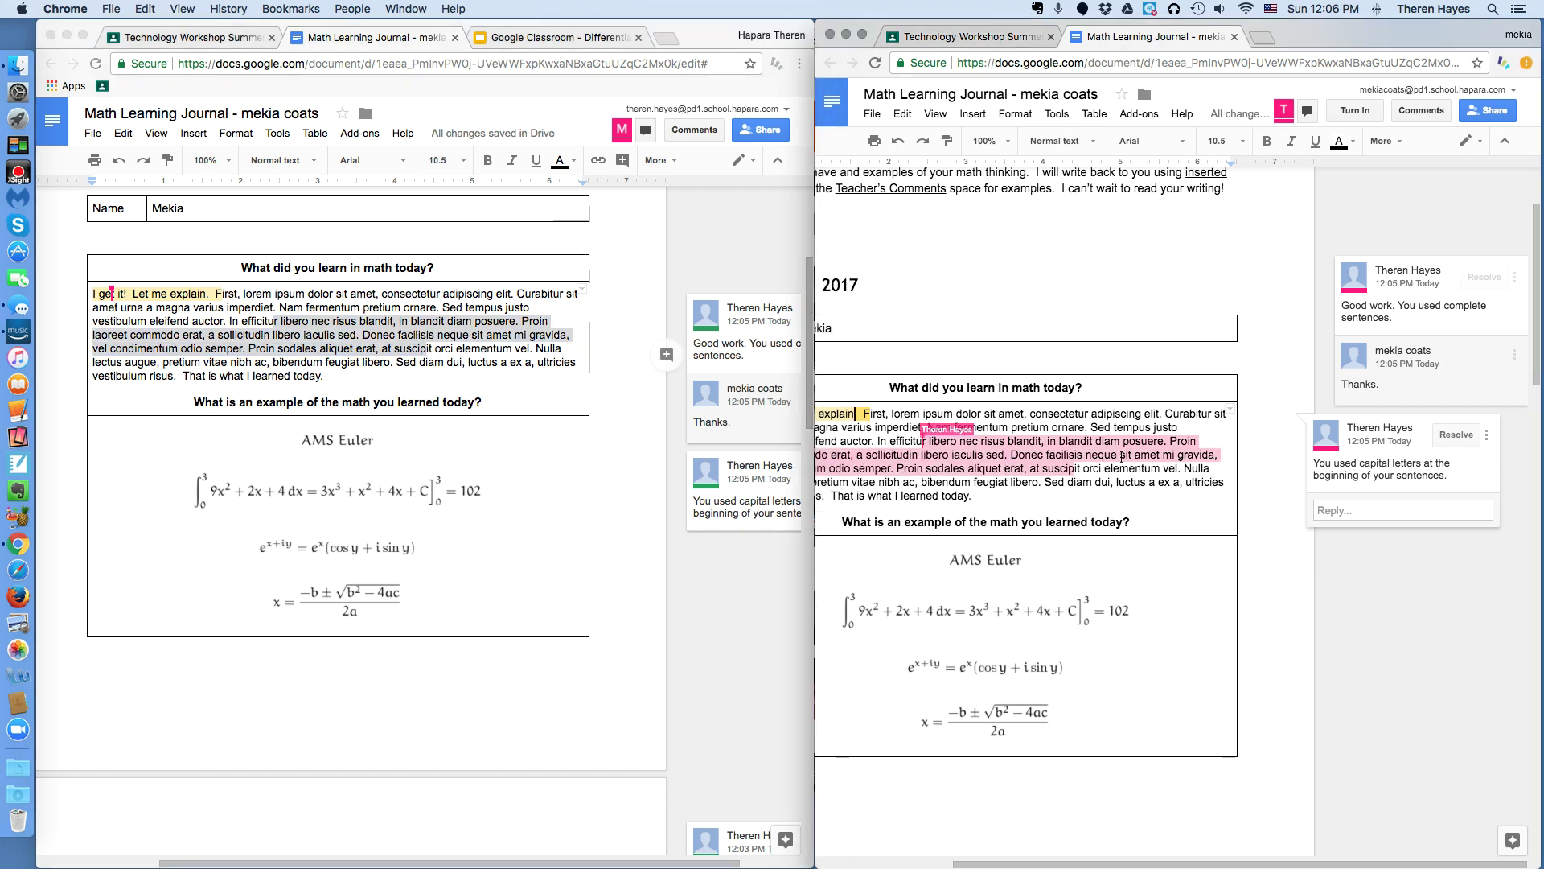
left_click(1124, 427)
scroll(1046, 419, "left", 3)
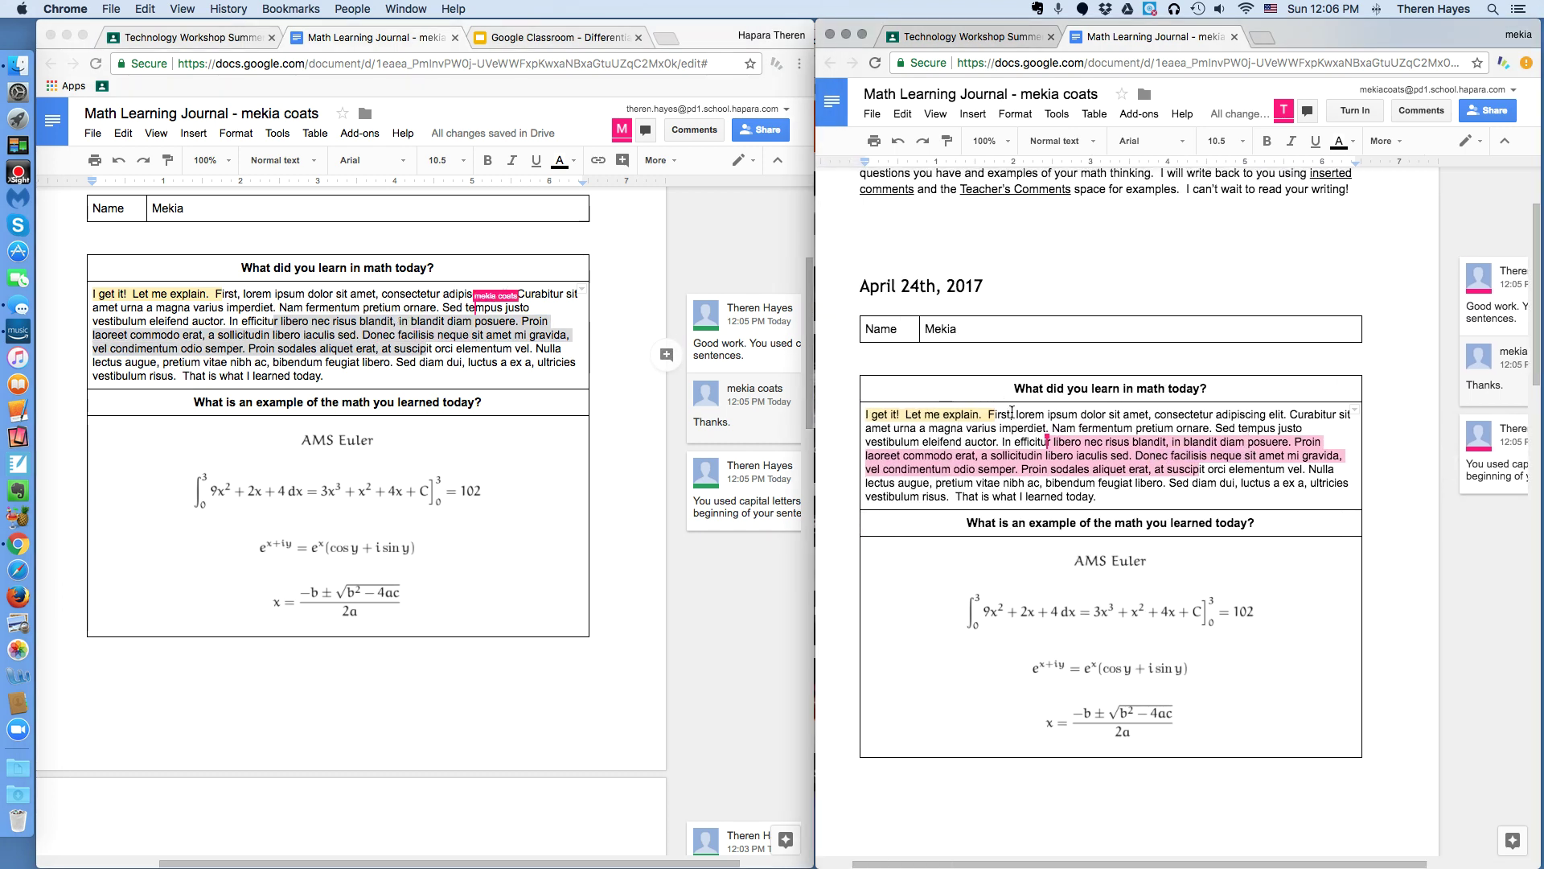
left_click_drag(1013, 414, 866, 414)
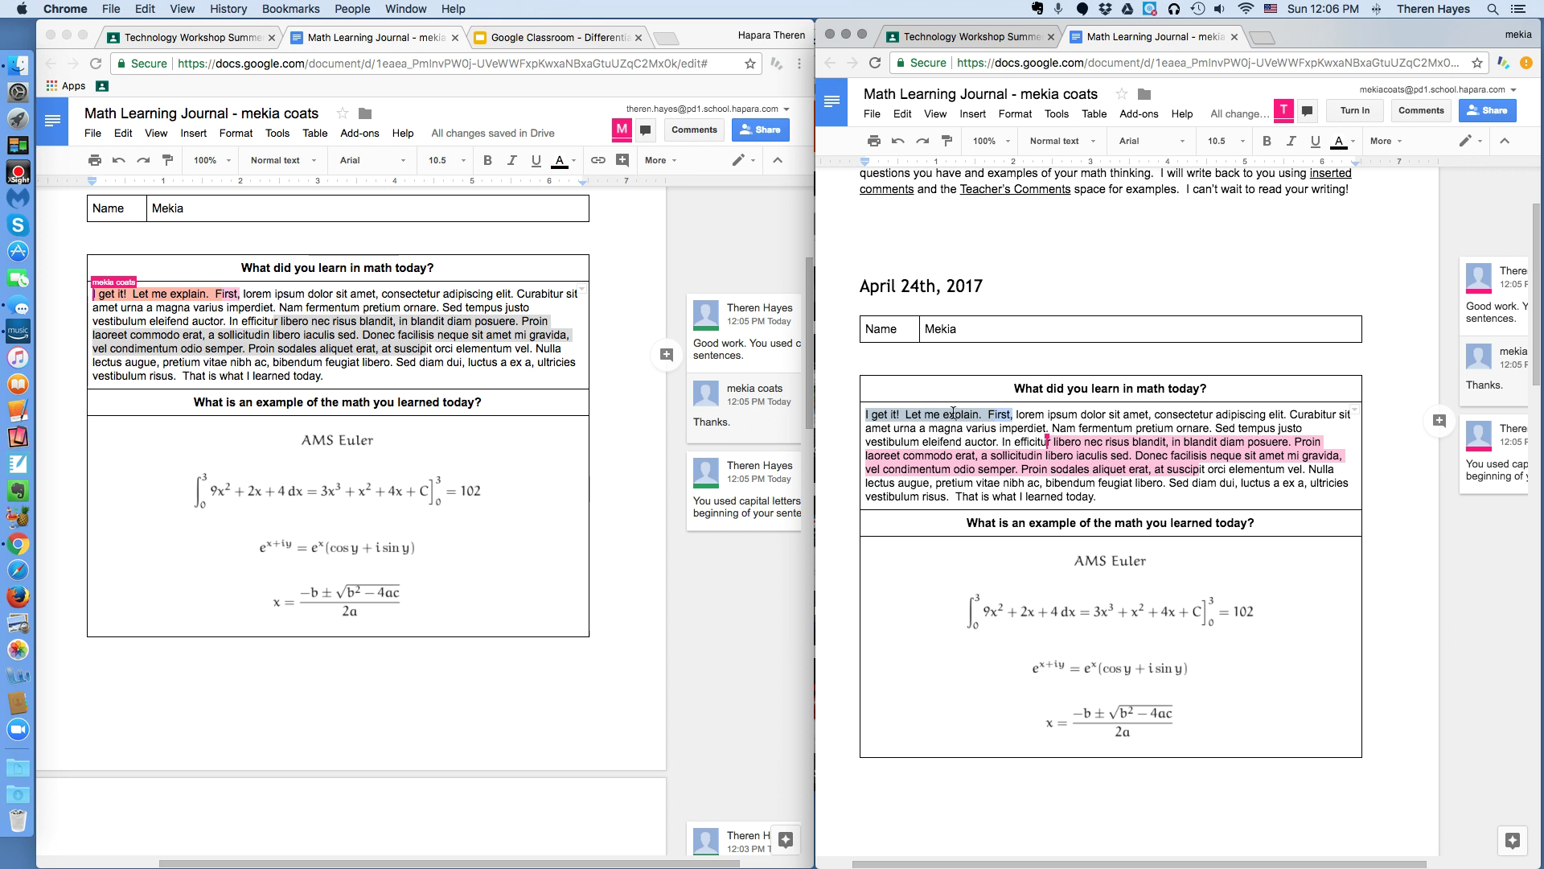
left_click(1105, 418)
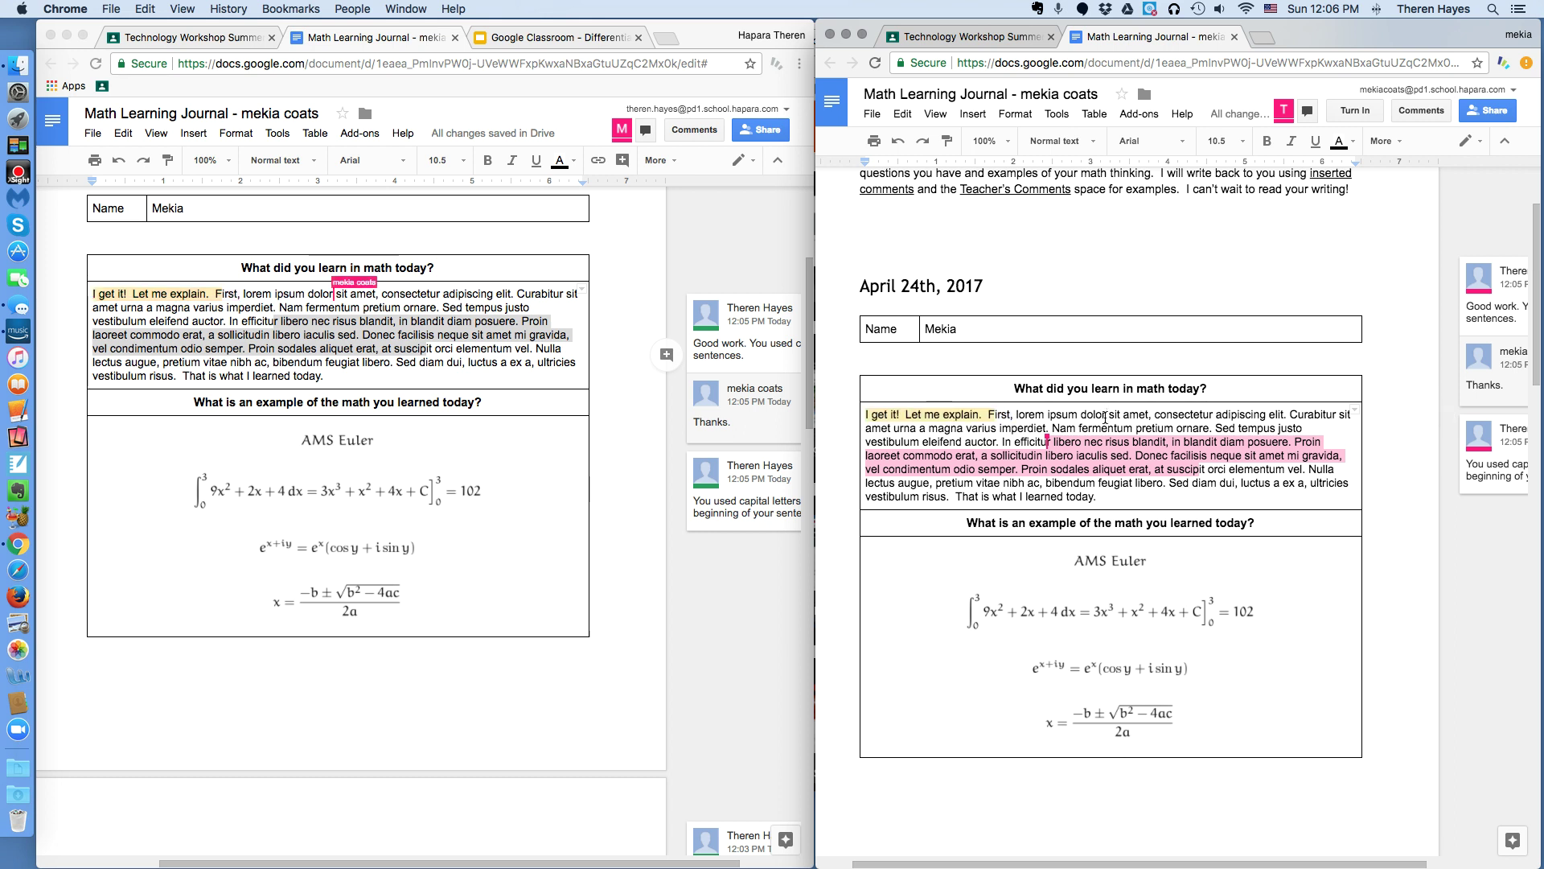
scroll(1106, 417, "right", 3)
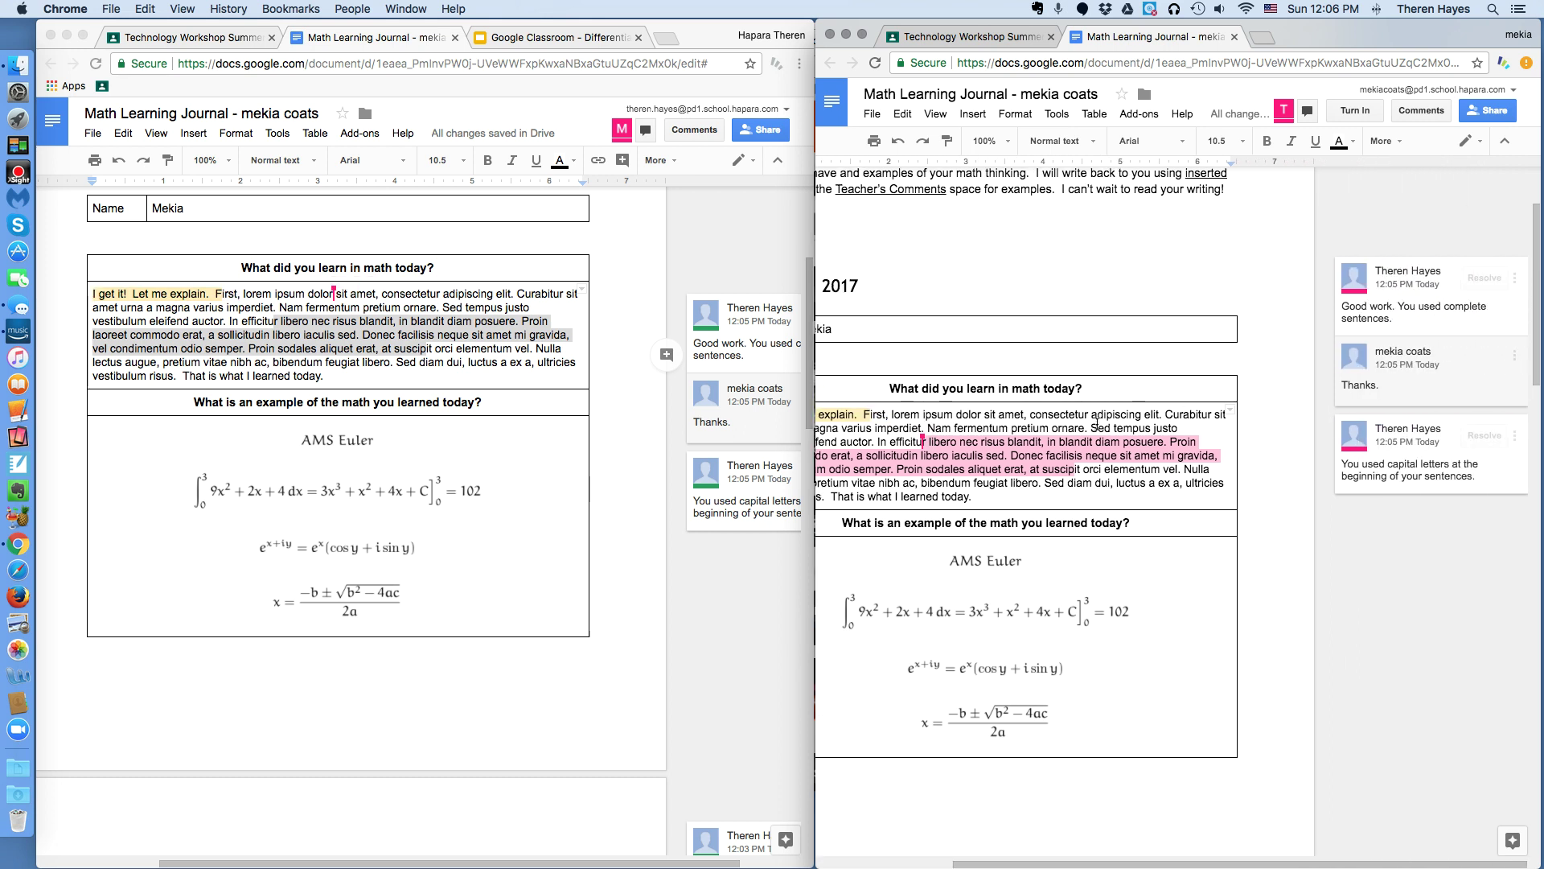
left_click(1409, 303)
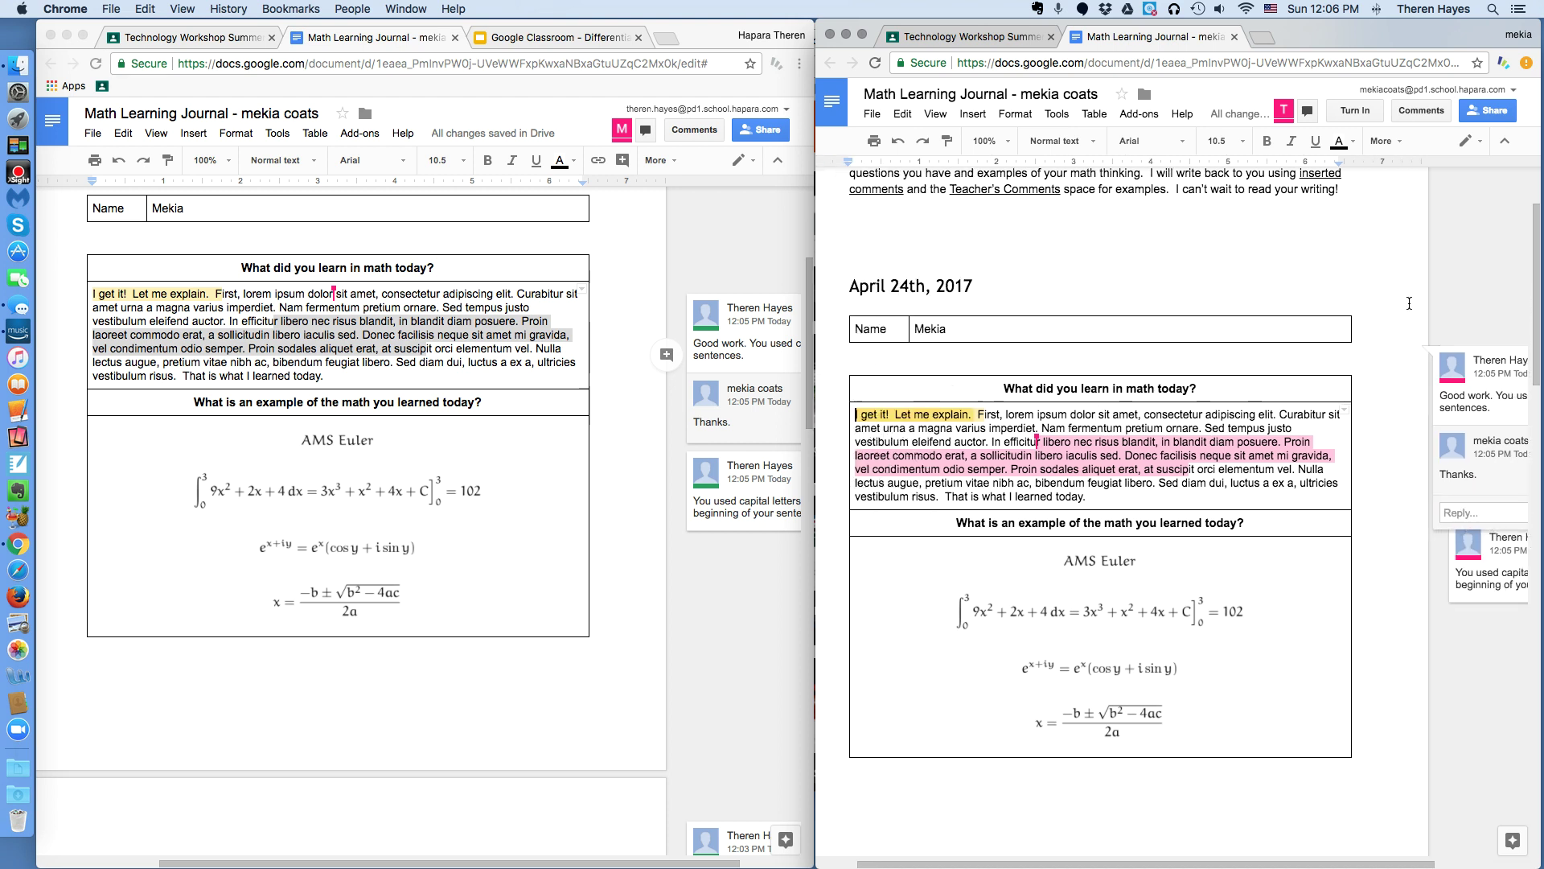
scroll(1382, 459, "right", 3)
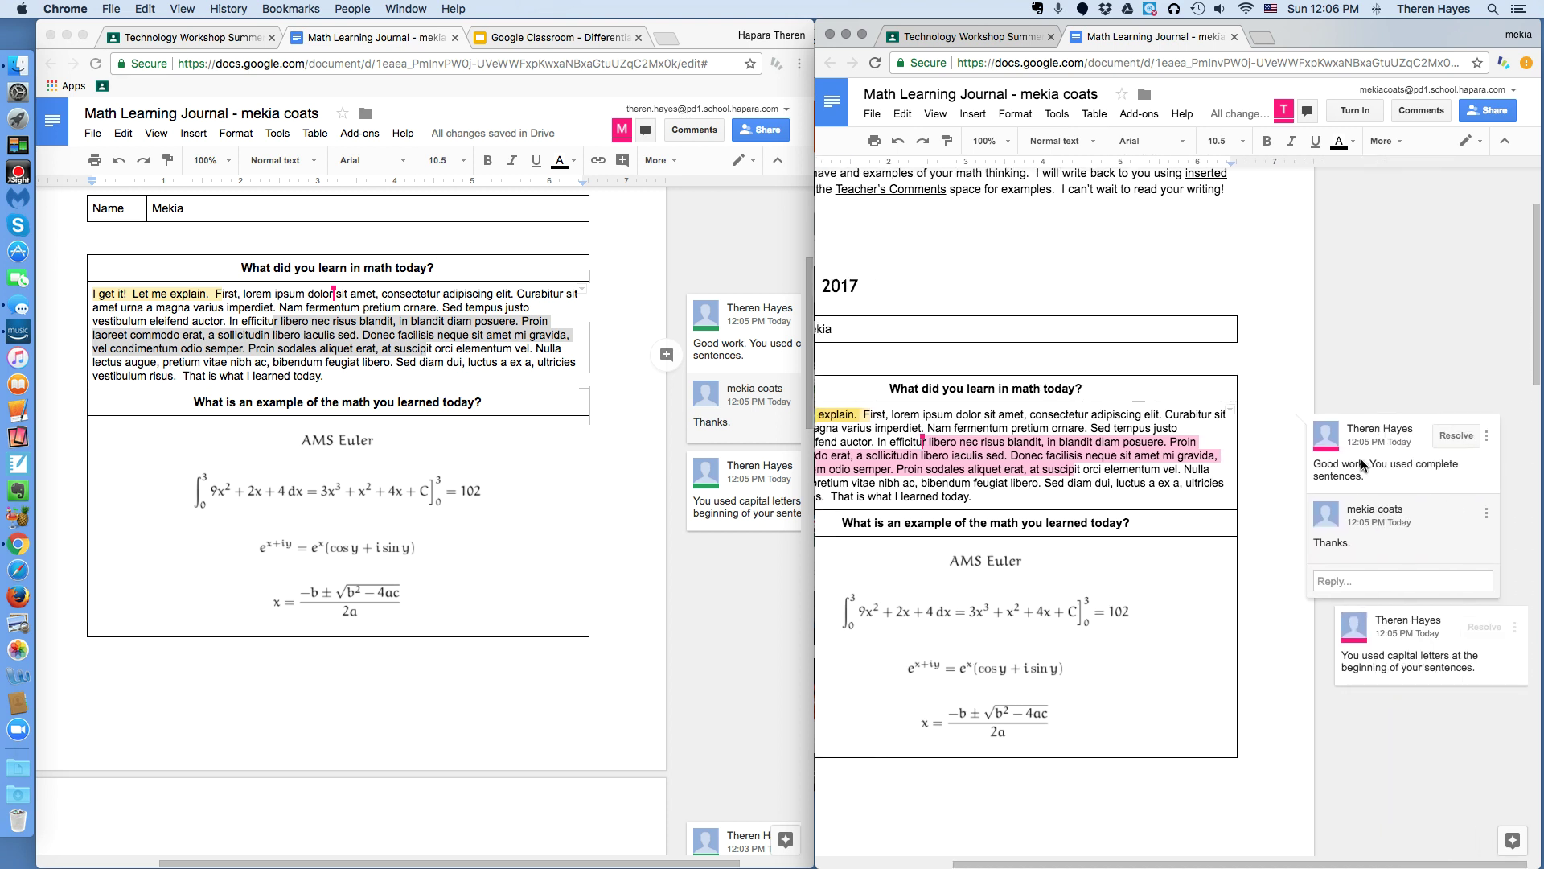
scroll(1287, 466, "left", 4)
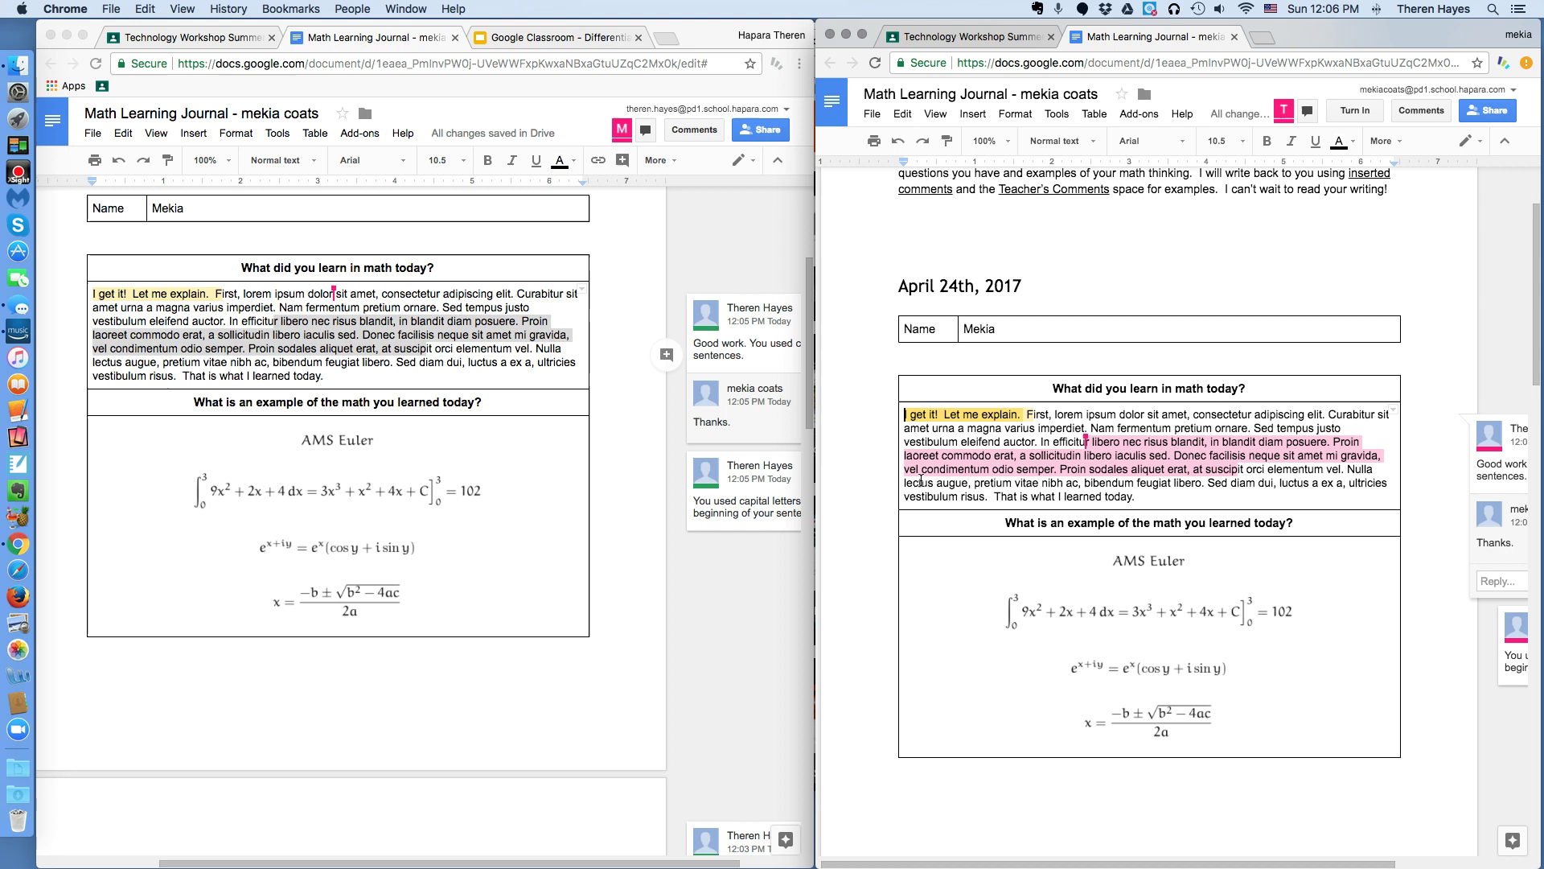
scroll(1086, 435, "right", 1)
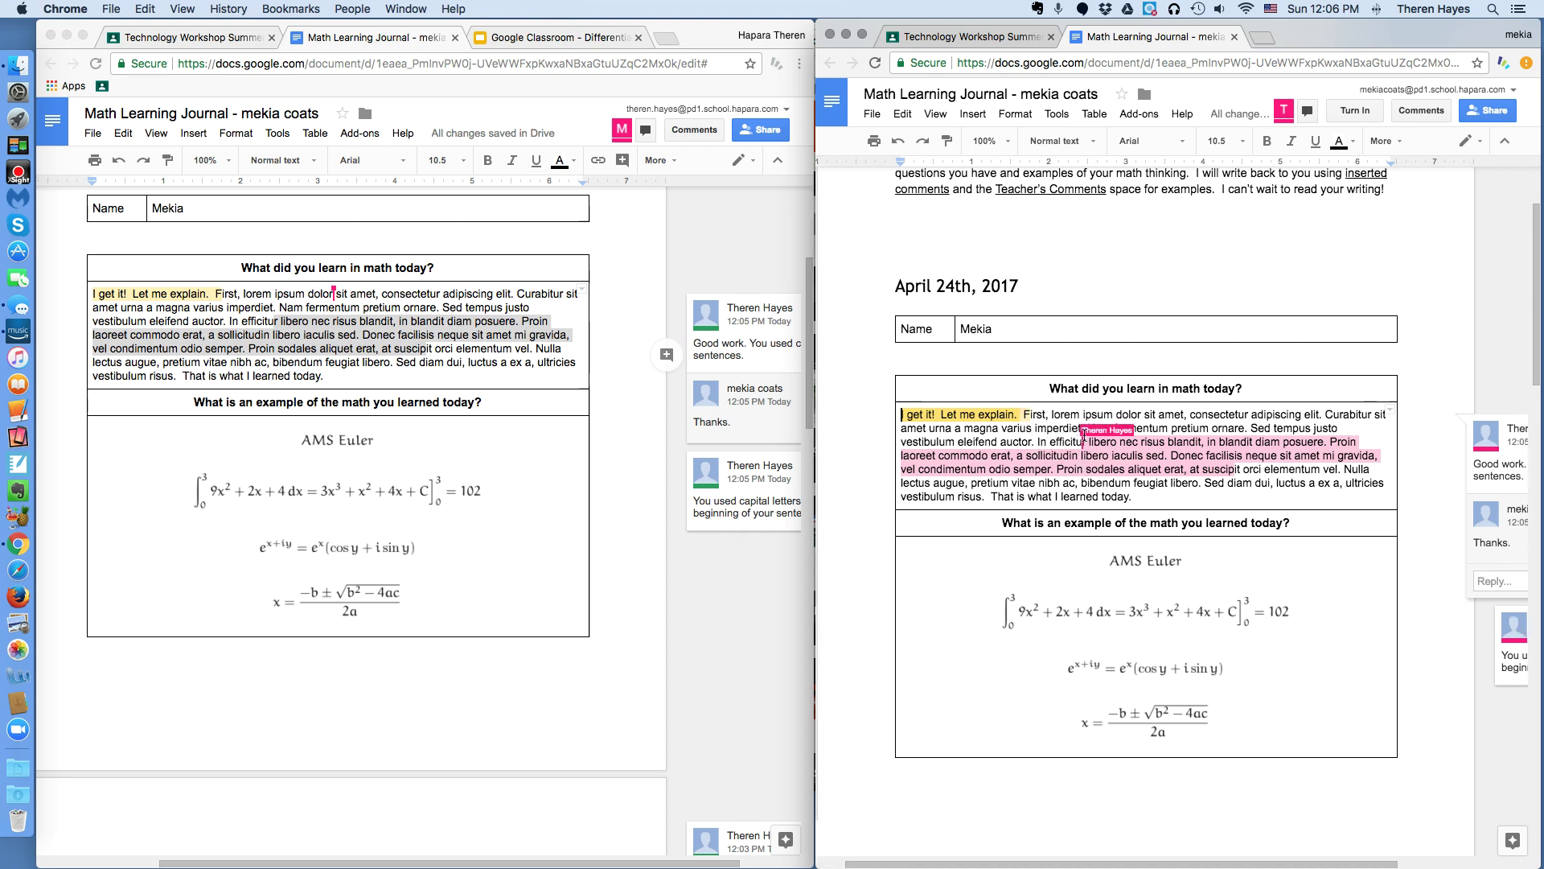
scroll(1083, 435, "right", 4)
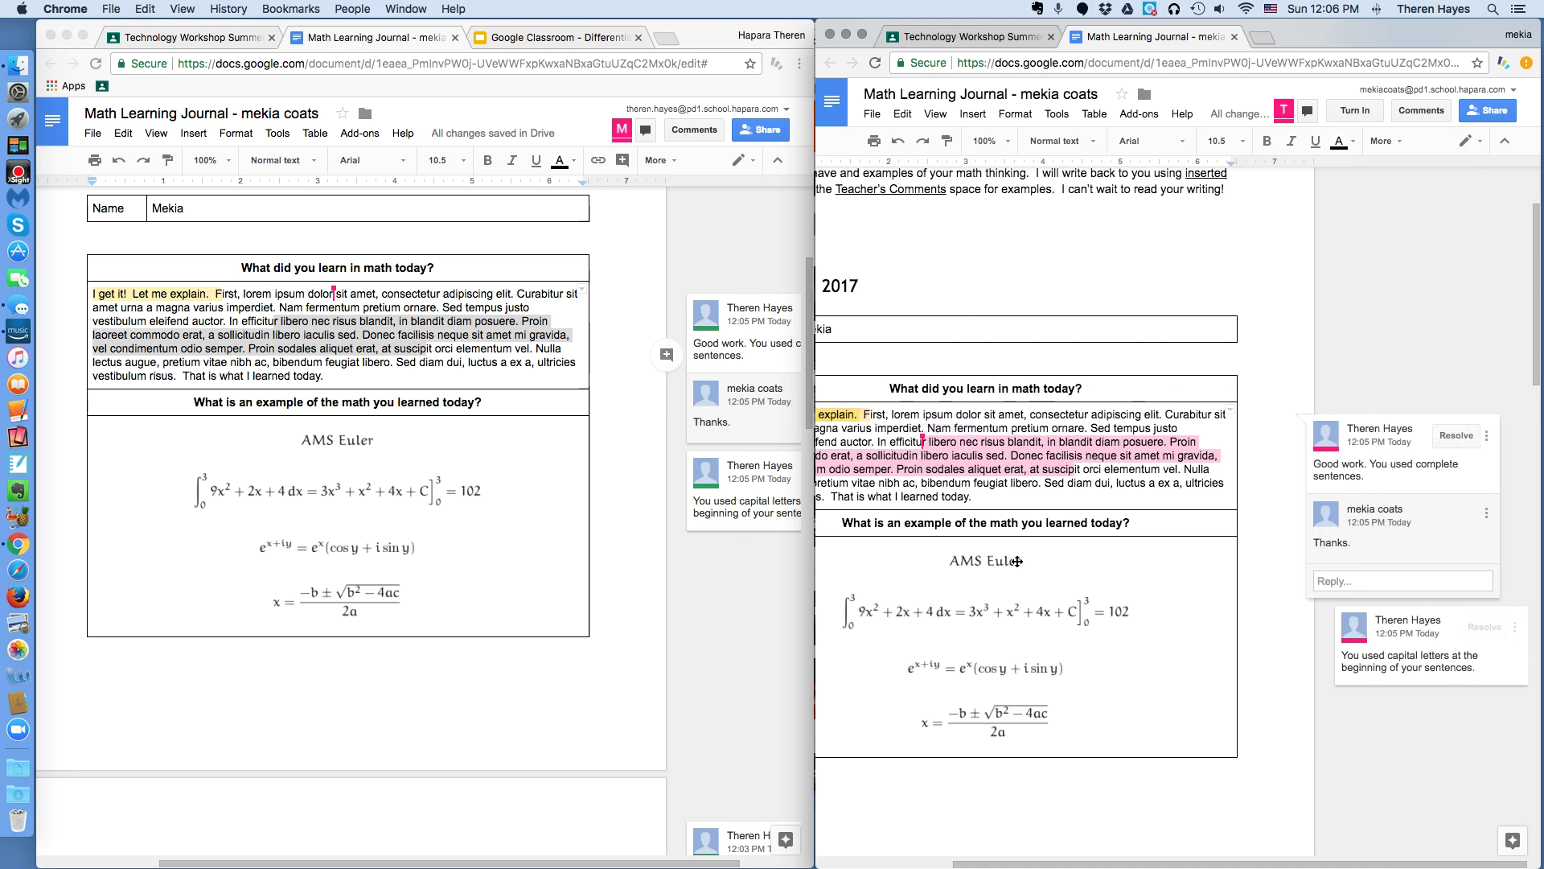
scroll(1018, 560, "down", 3)
scroll(1026, 559, "up", 5)
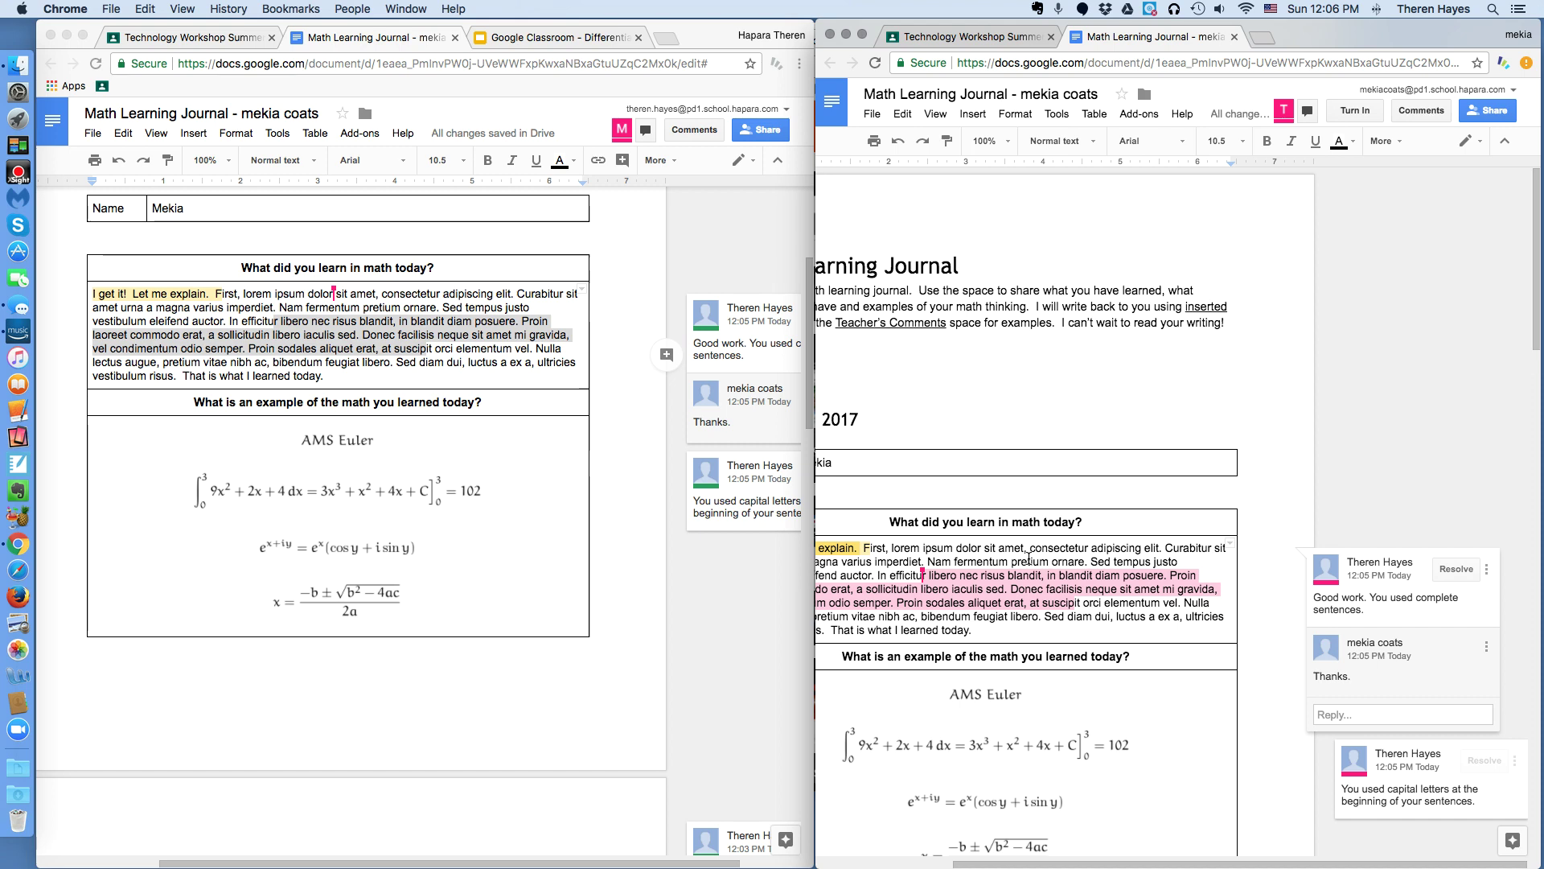
scroll(1031, 558, "down", 3)
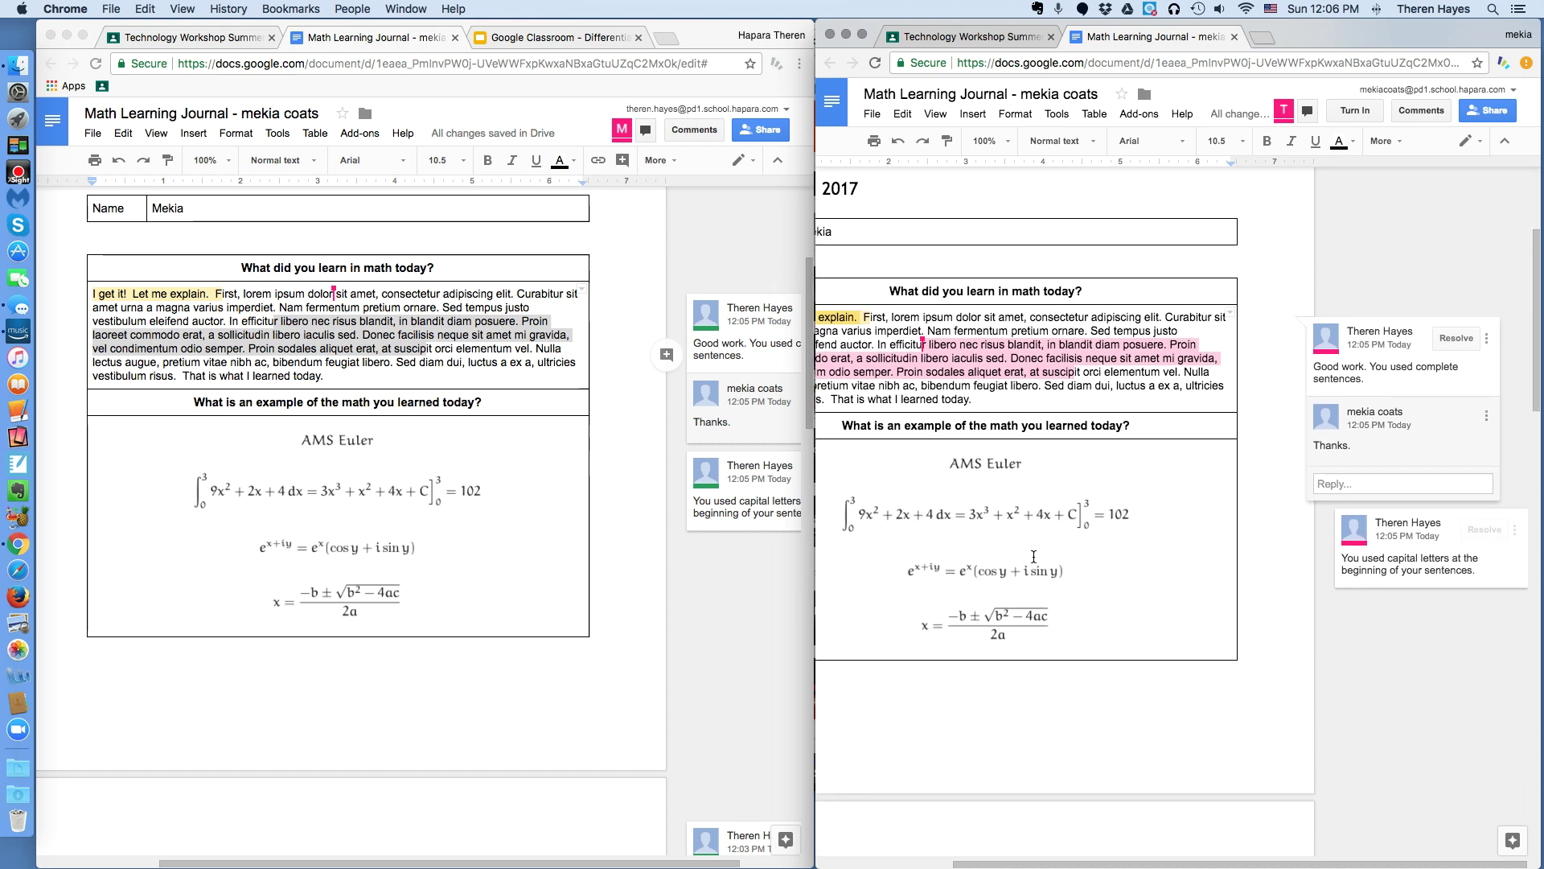
left_click(912, 330)
scroll(909, 330, "left", 3)
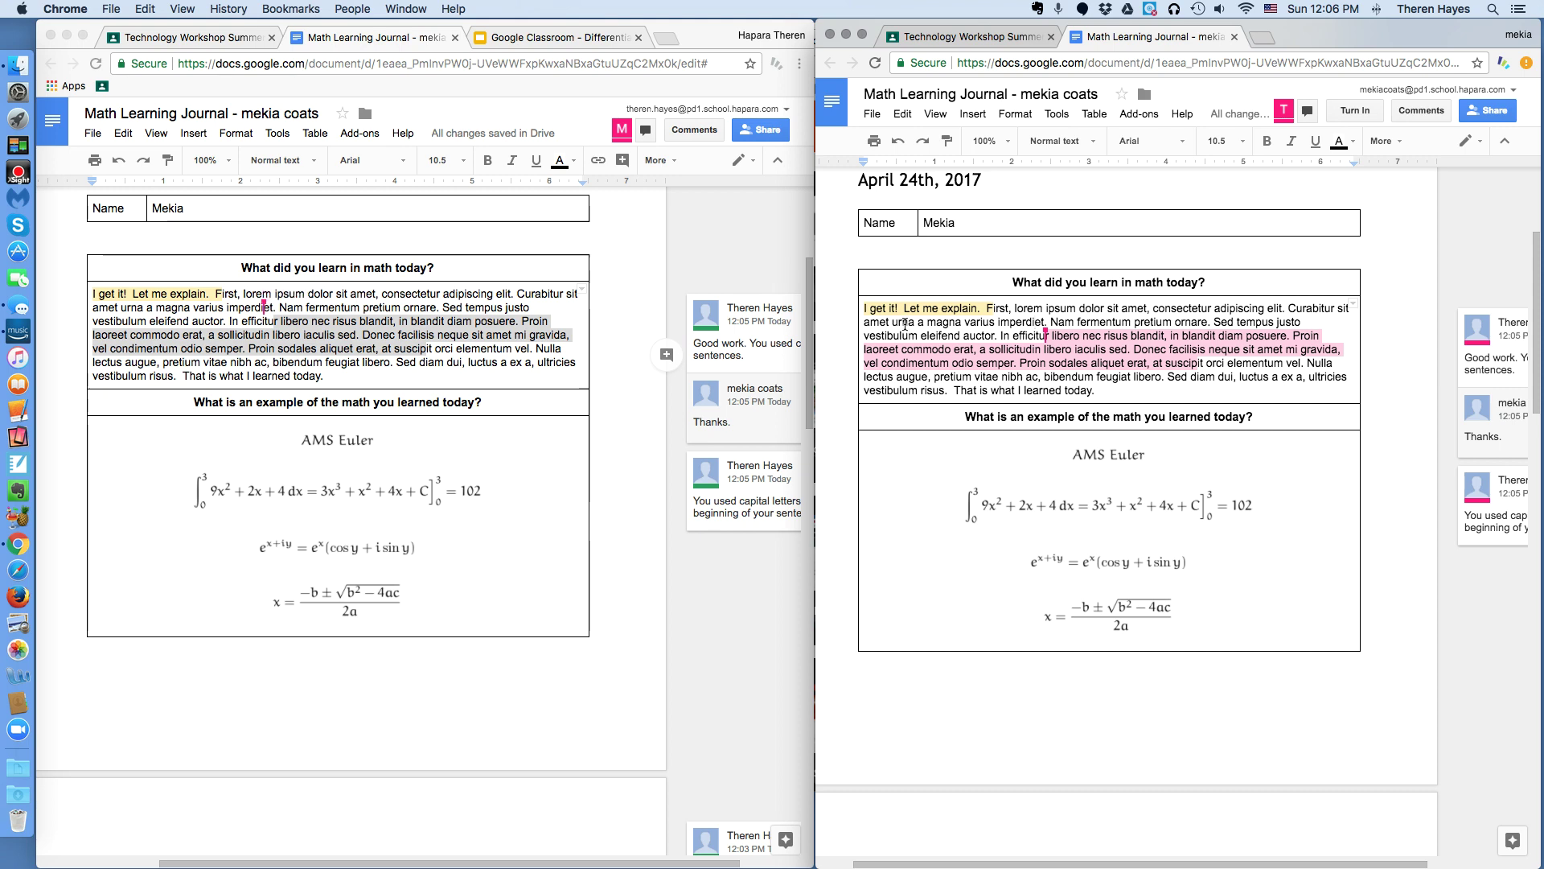
- Return to the teacher's window and open the Compliments / Questions / Commands comment thread
left_click(1240, 349)
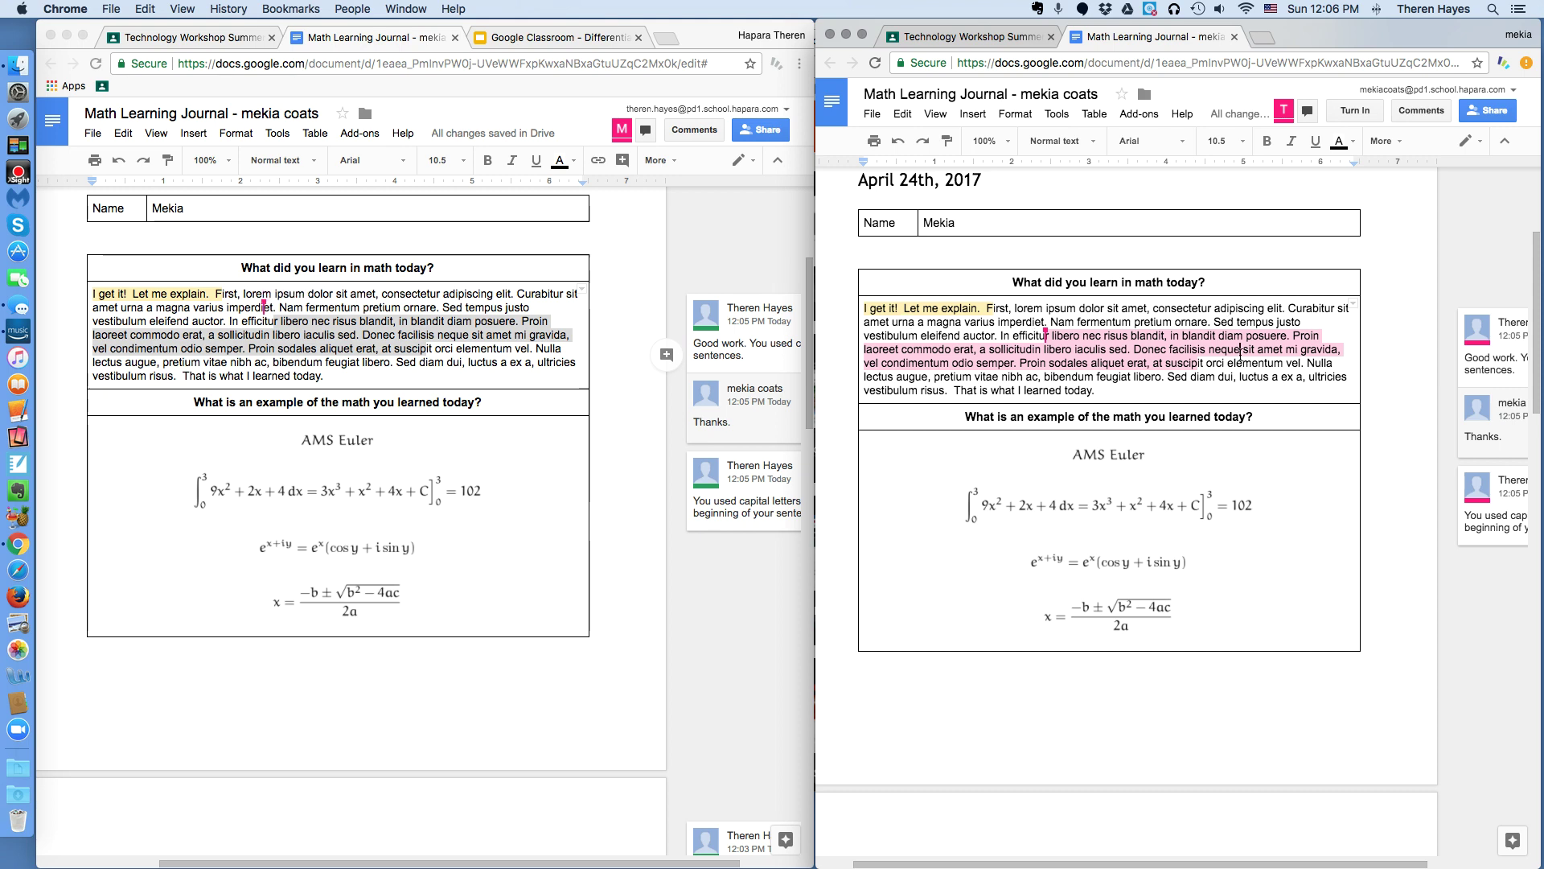
left_click(596, 463)
scroll(635, 515, "down", 10)
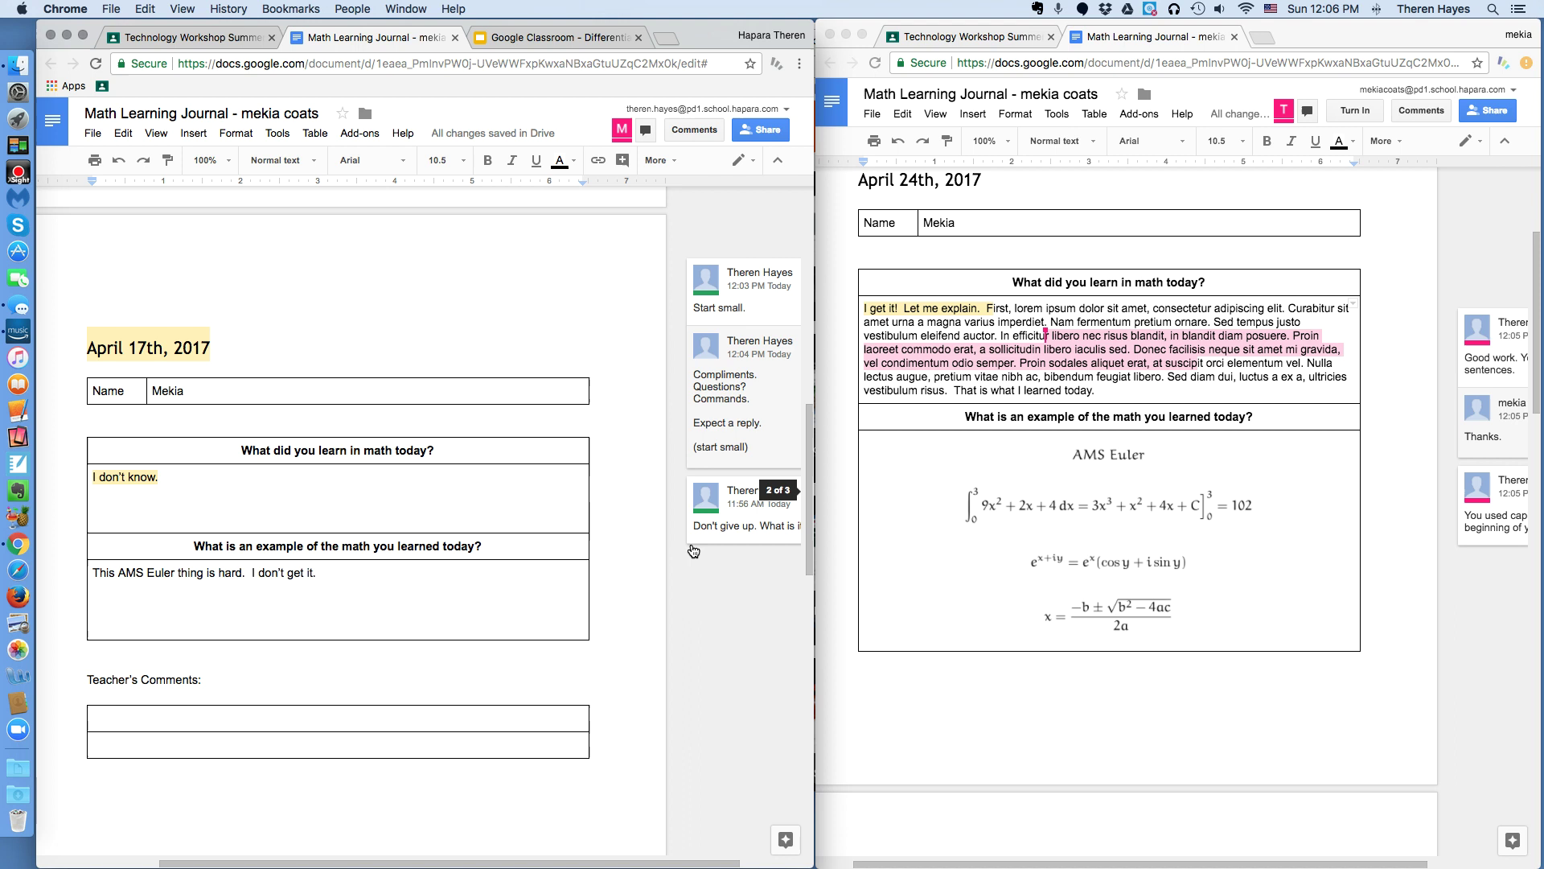
left_click(718, 464)
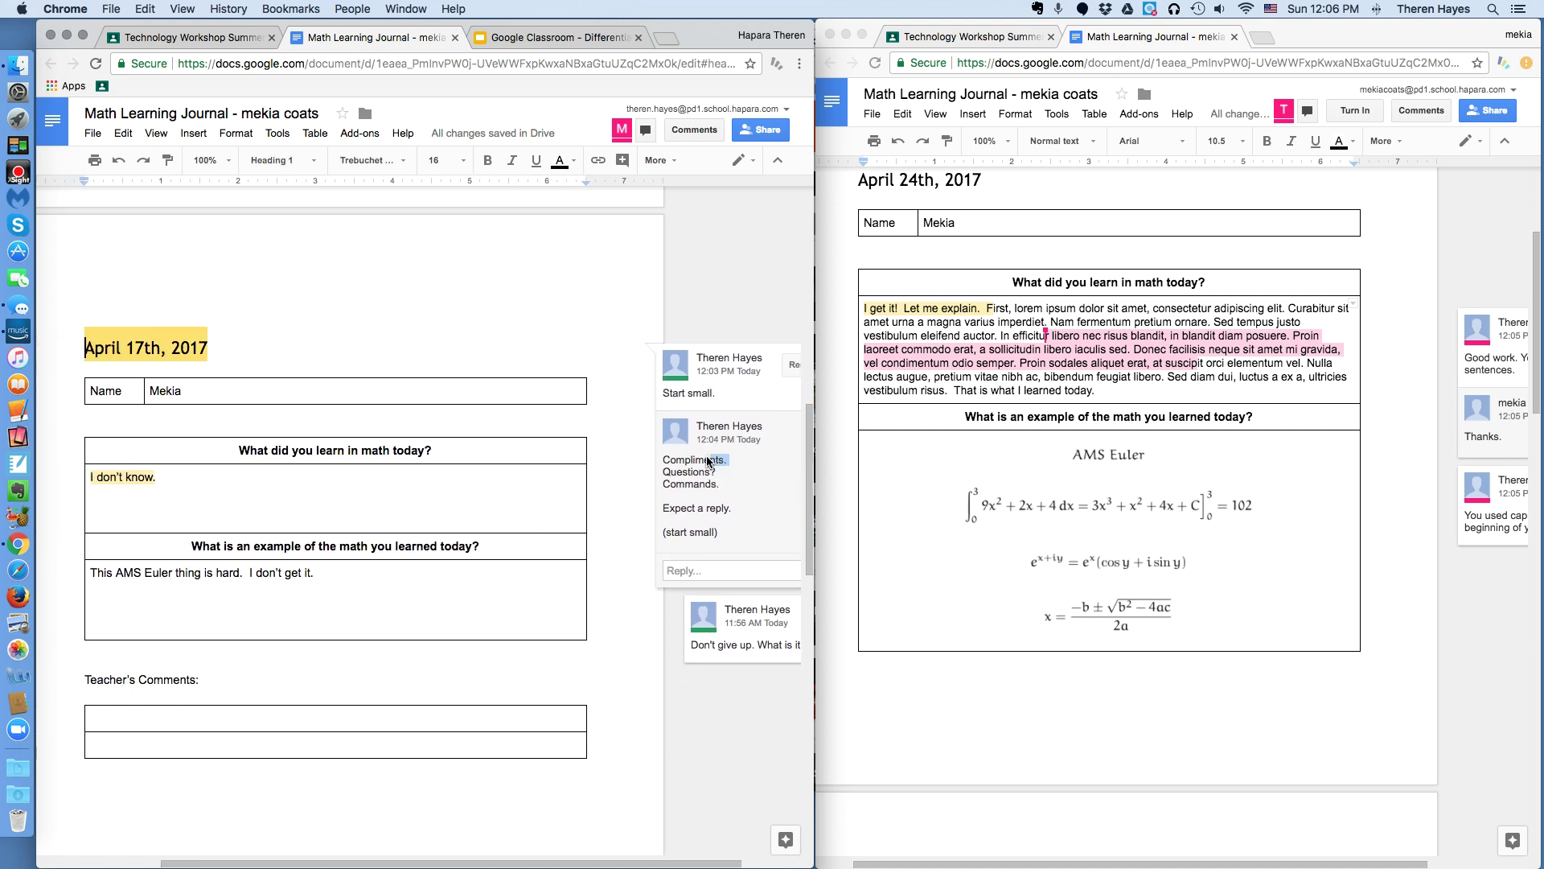
left_click_drag(720, 465, 660, 475)
left_click(731, 467)
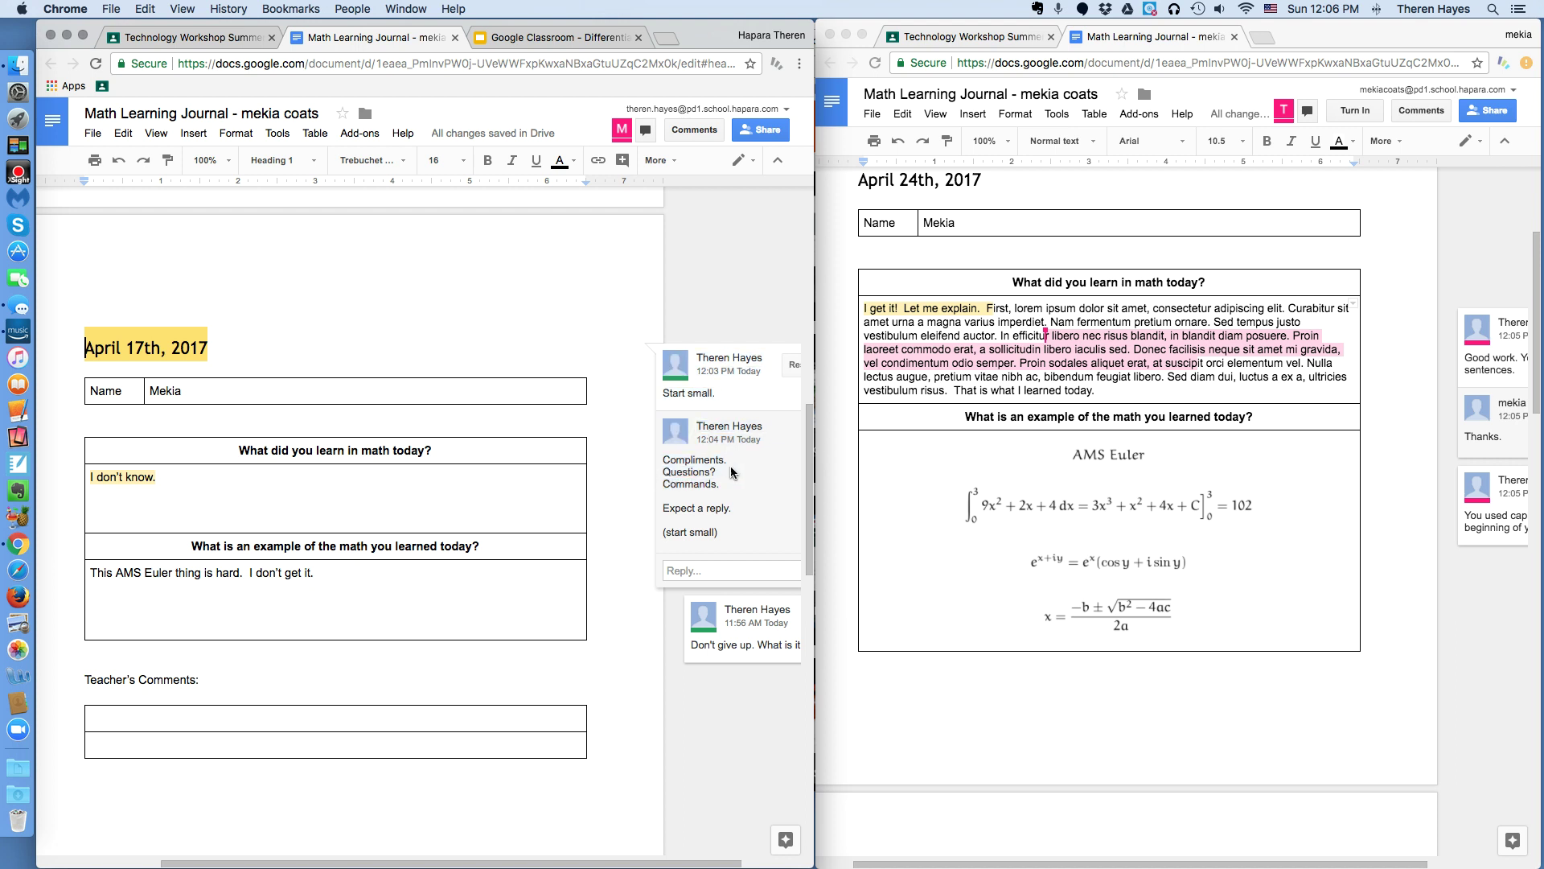
- Draft the reply 'Compliment - thanks / Questions - answers / command - "Got it." (the work looks different)'
left_click(705, 571)
type("C")
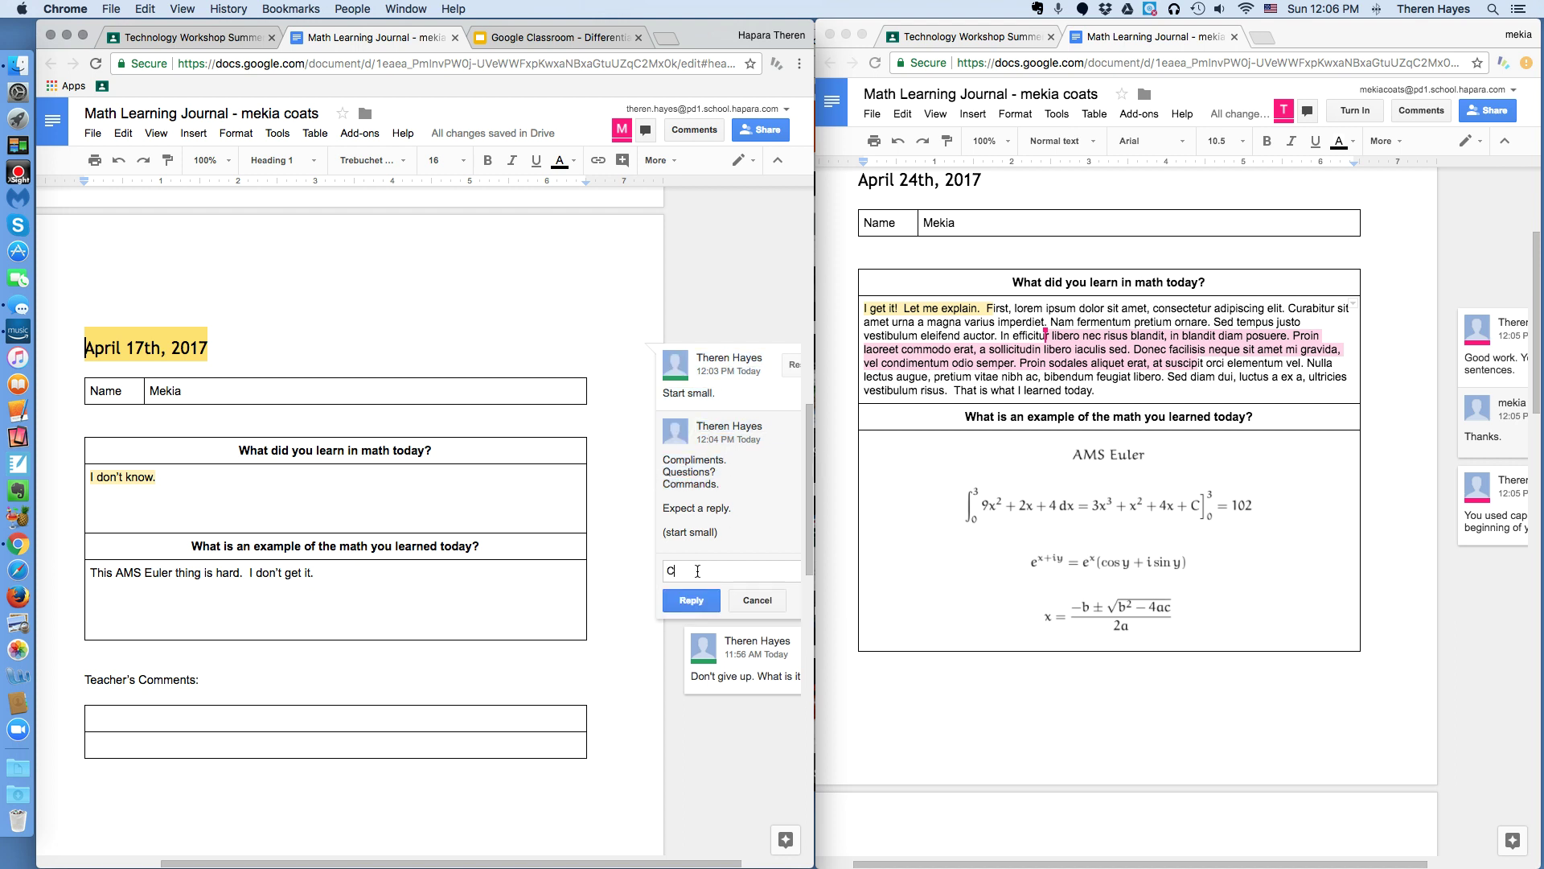
type("ompli")
key("BackSpace")
key("BackSpace")
key("BackSpace")
key("BackSpace")
type("ompliment - thanks")
key("Return")
type("Questio")
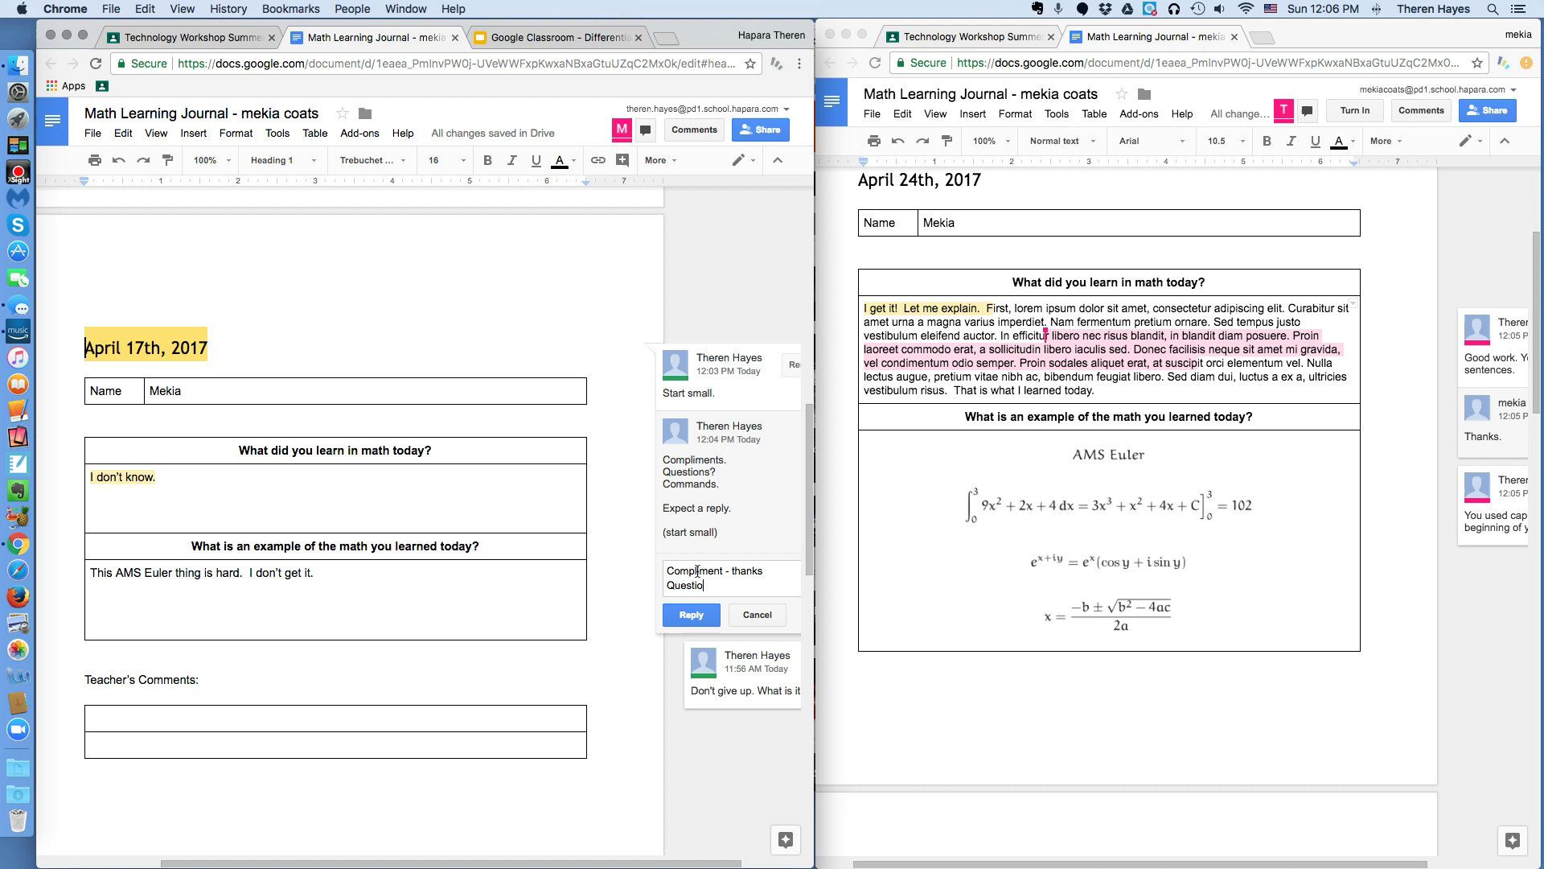
type("ns -  answers")
key("Return")
type("command -")
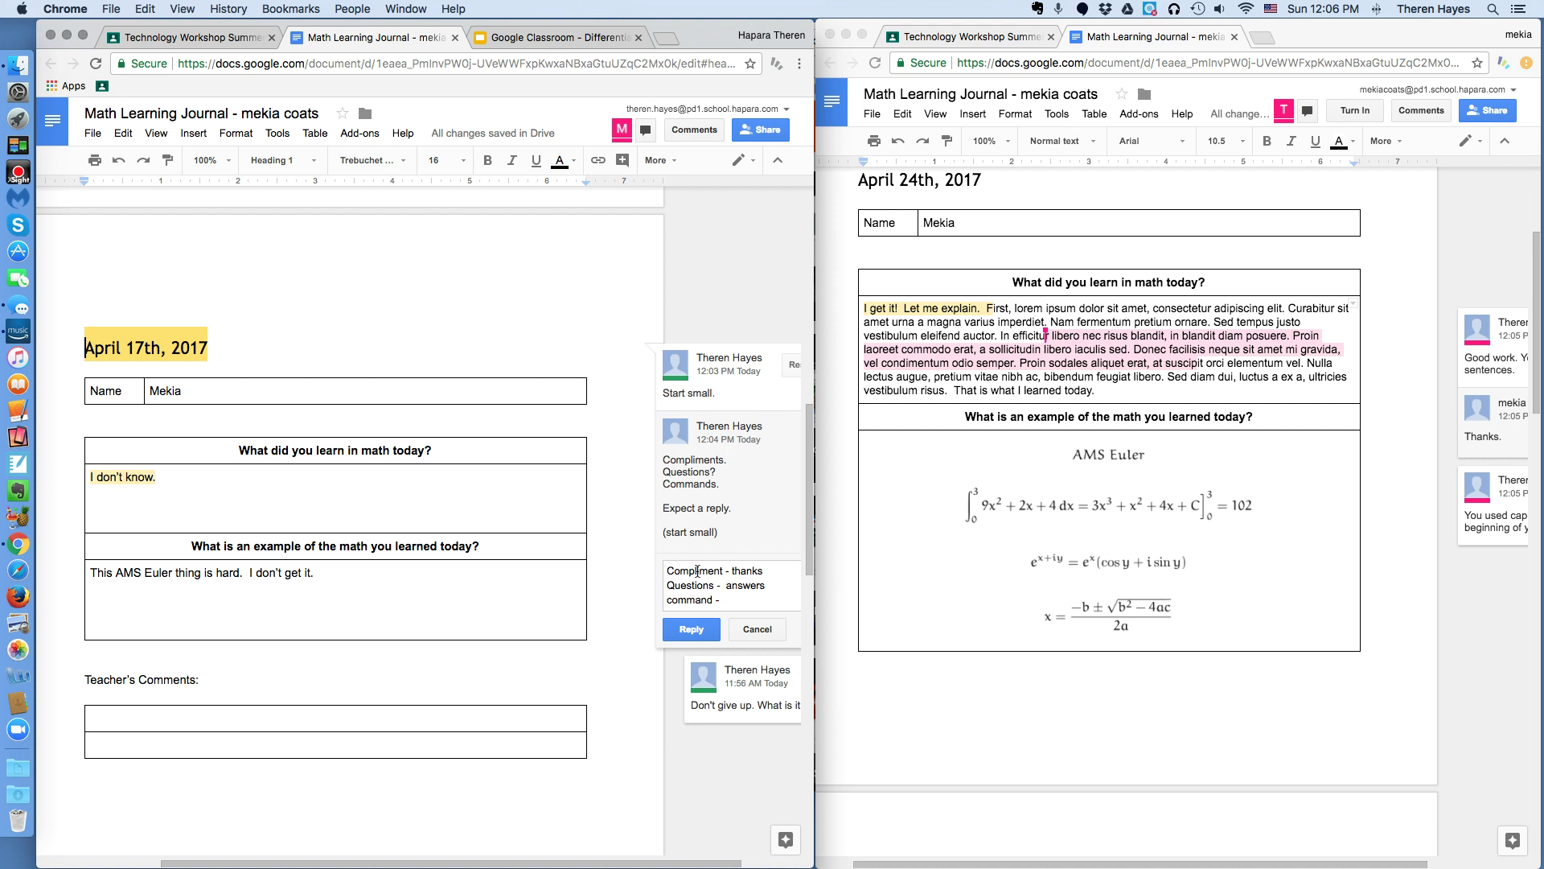
type(" \"Got it.\" (the wo")
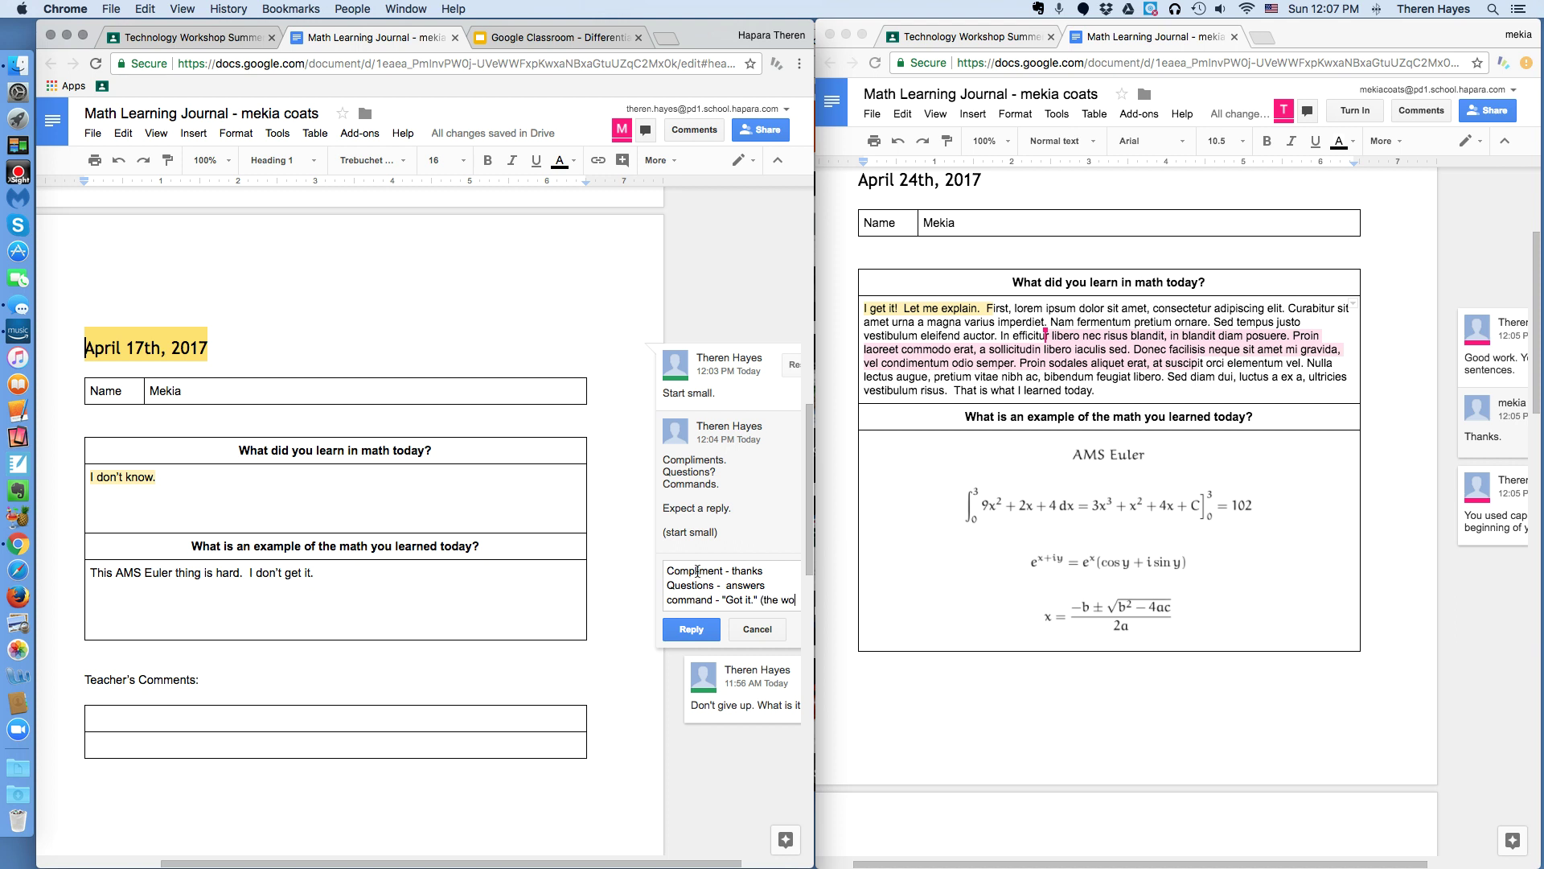
type("rk looks ")
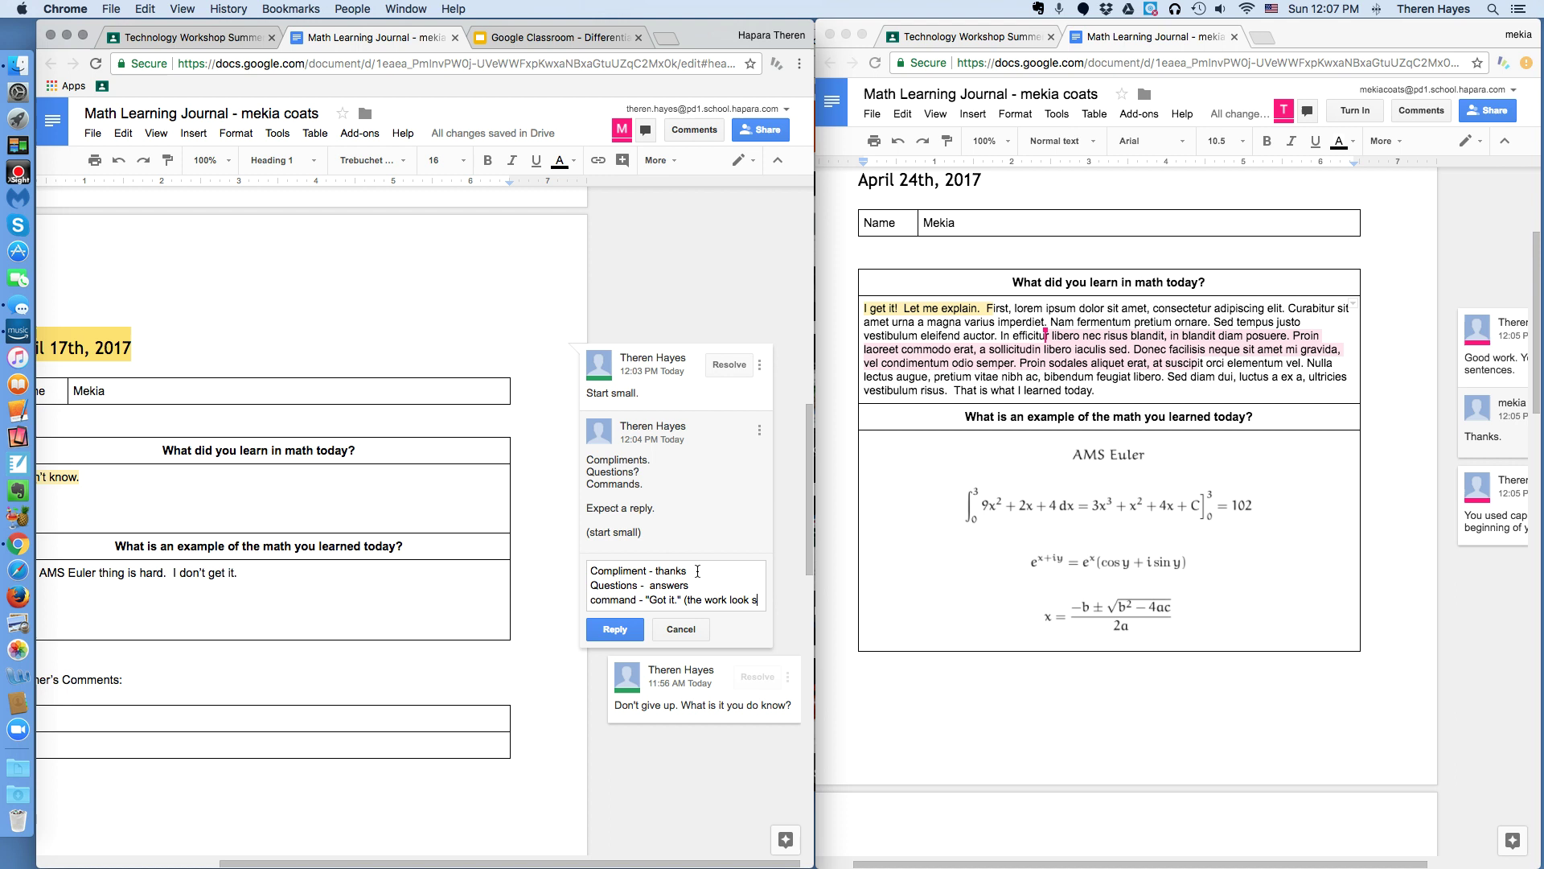
type("d")
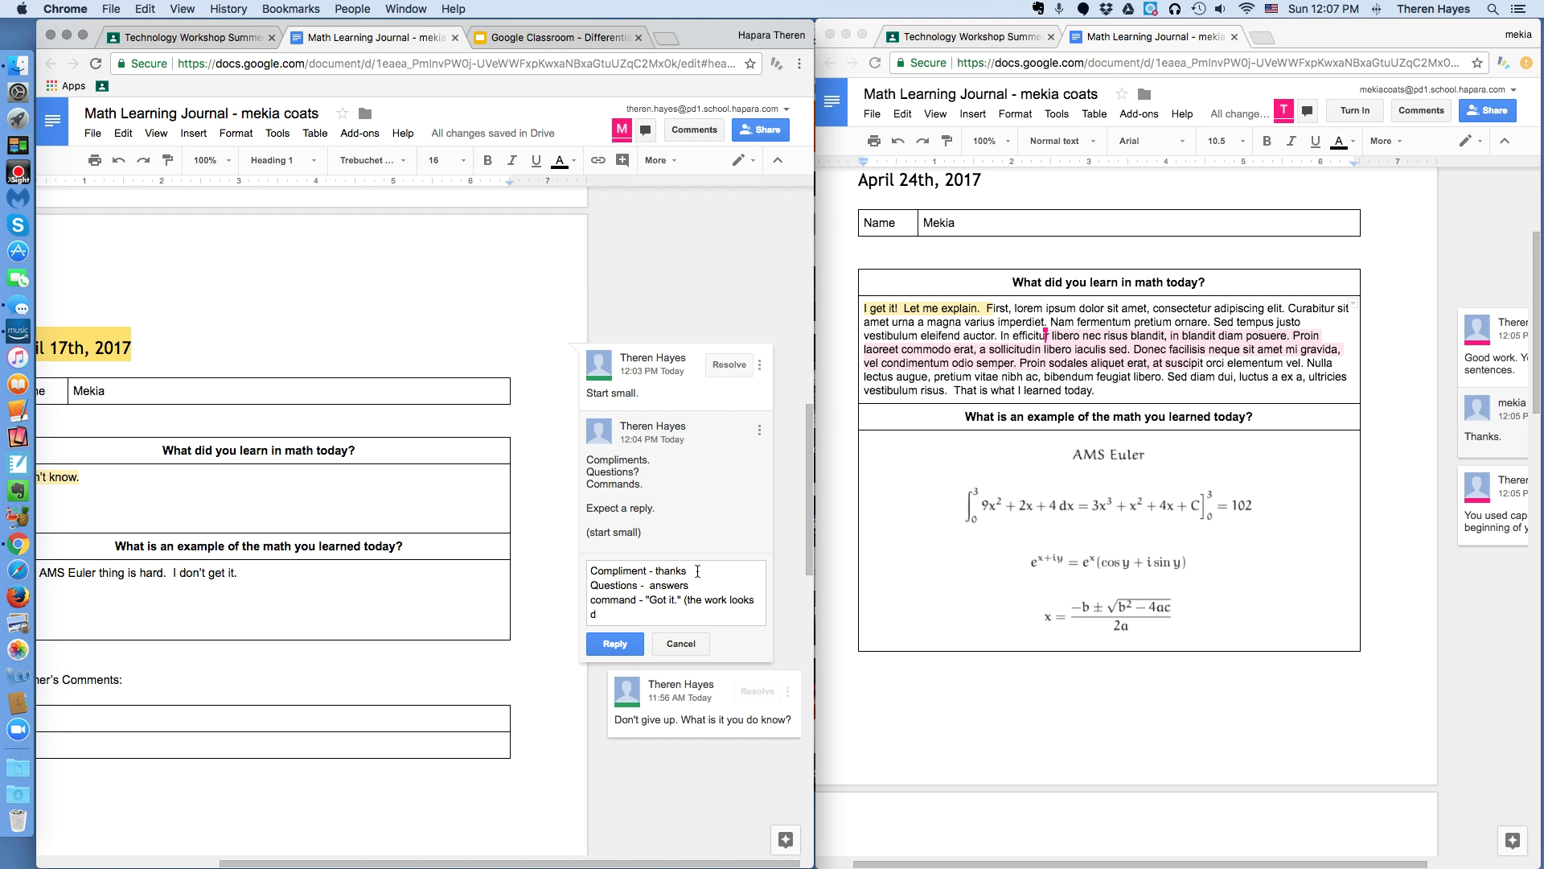
type("ifferent.")
- Discard the drafted reply and start an empty comment on the April 17th Name/Mekia row
left_click(681, 643)
left_click(532, 662)
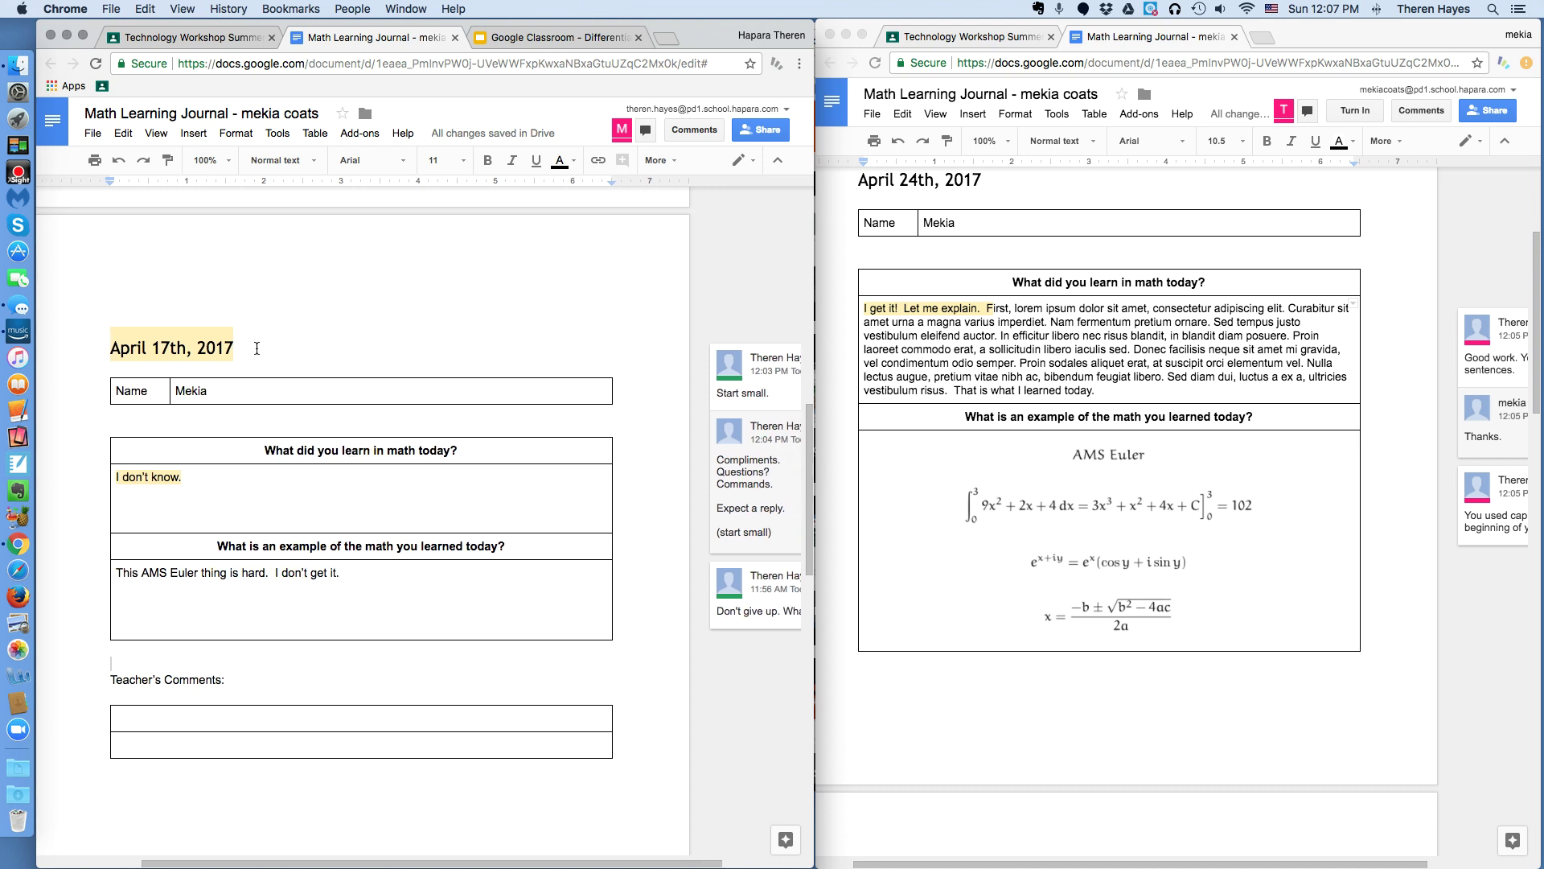
left_click_drag(214, 390, 80, 390)
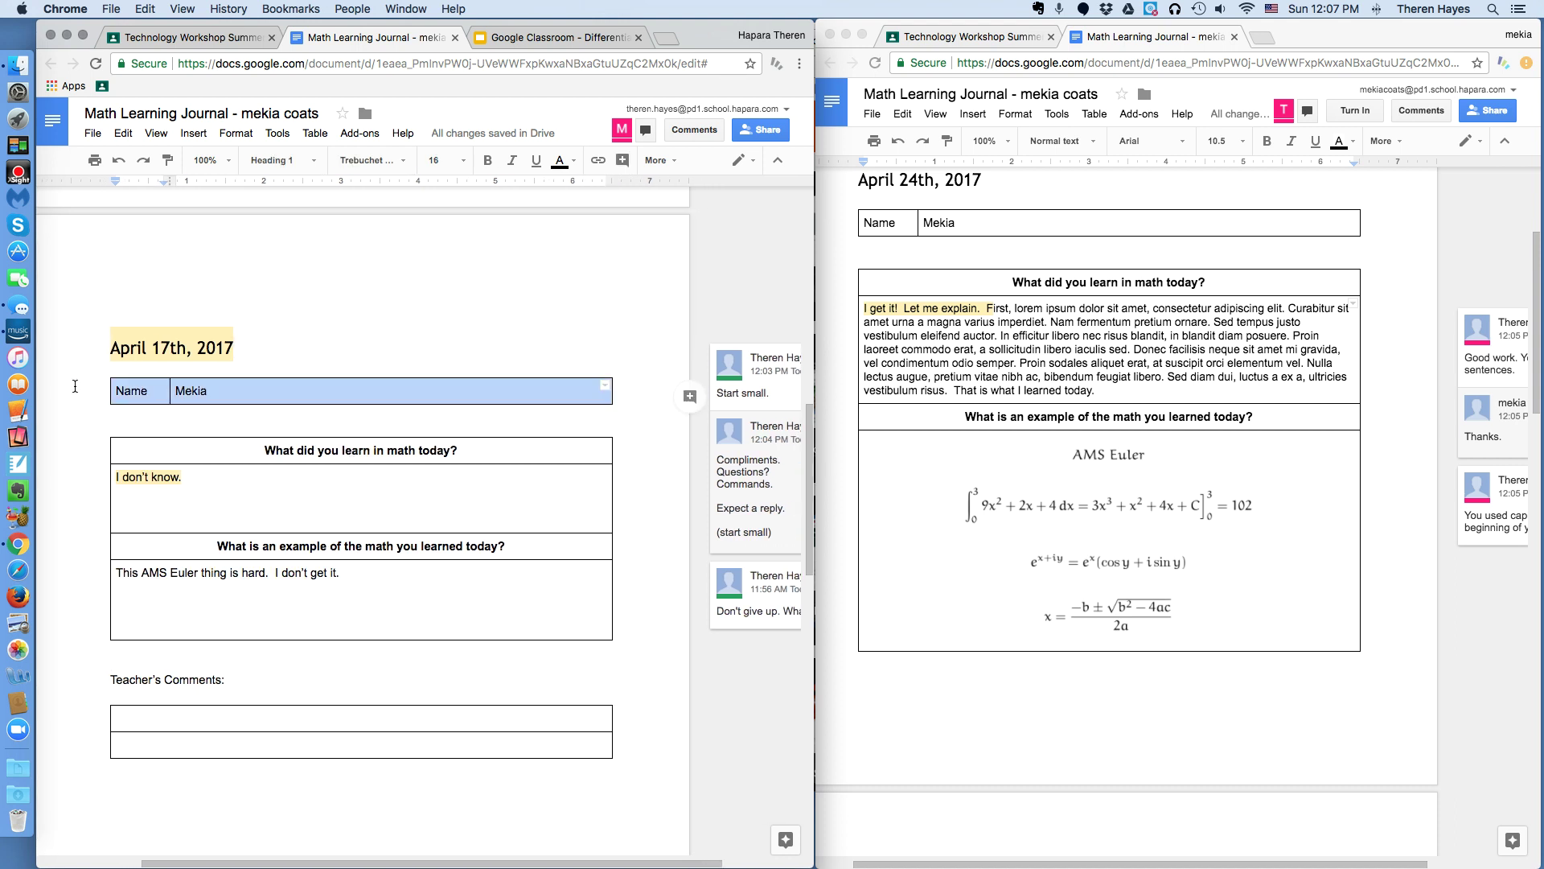
left_click(193, 134)
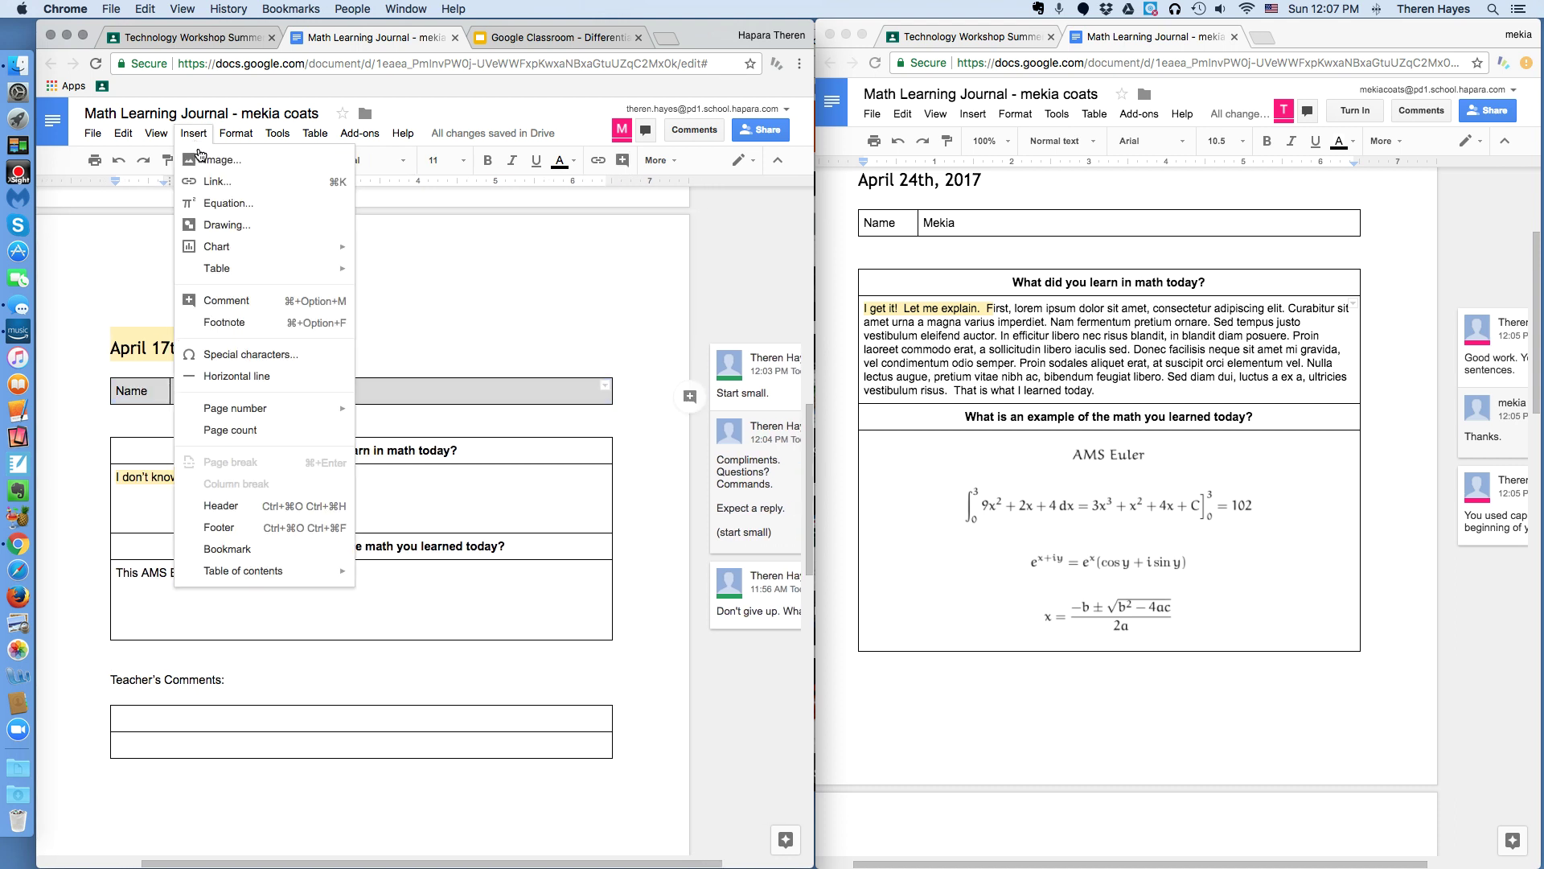
left_click(221, 300)
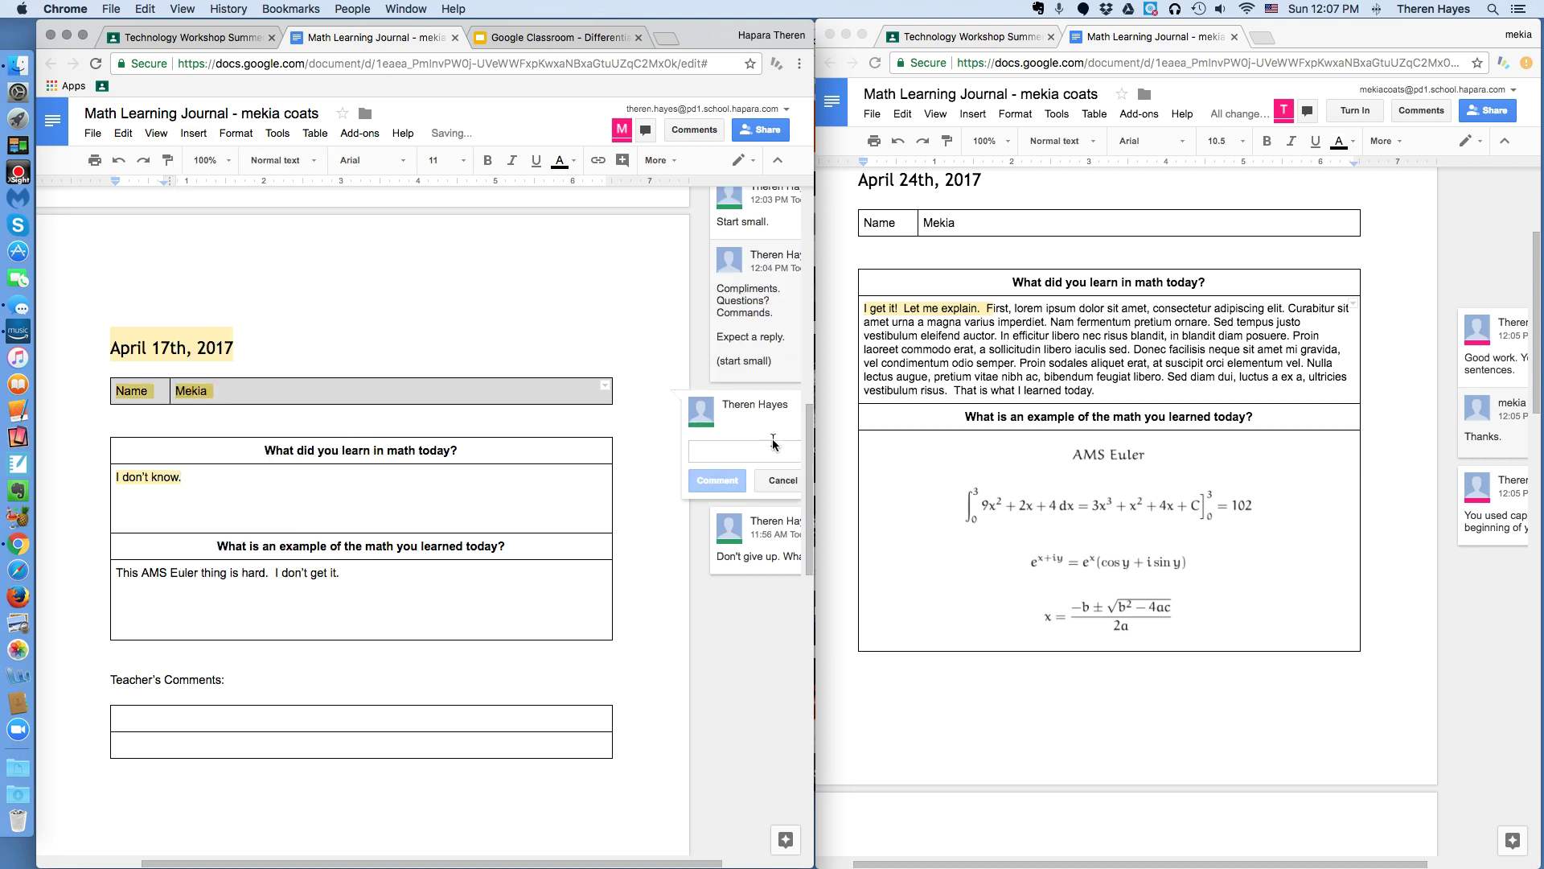
left_click(690, 452)
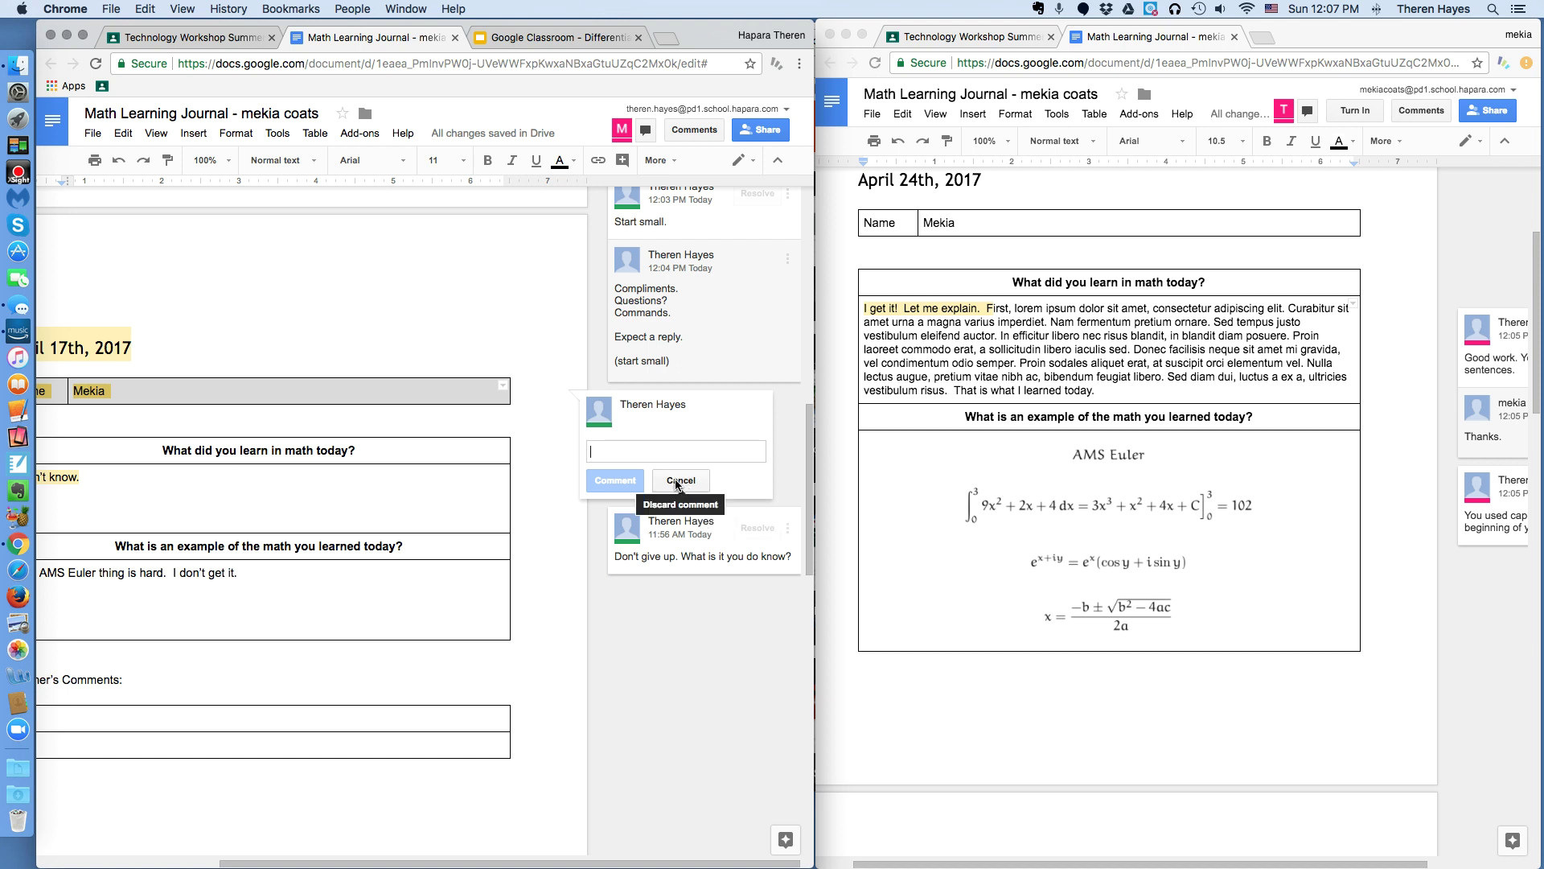
scroll(678, 483, "up", 3)
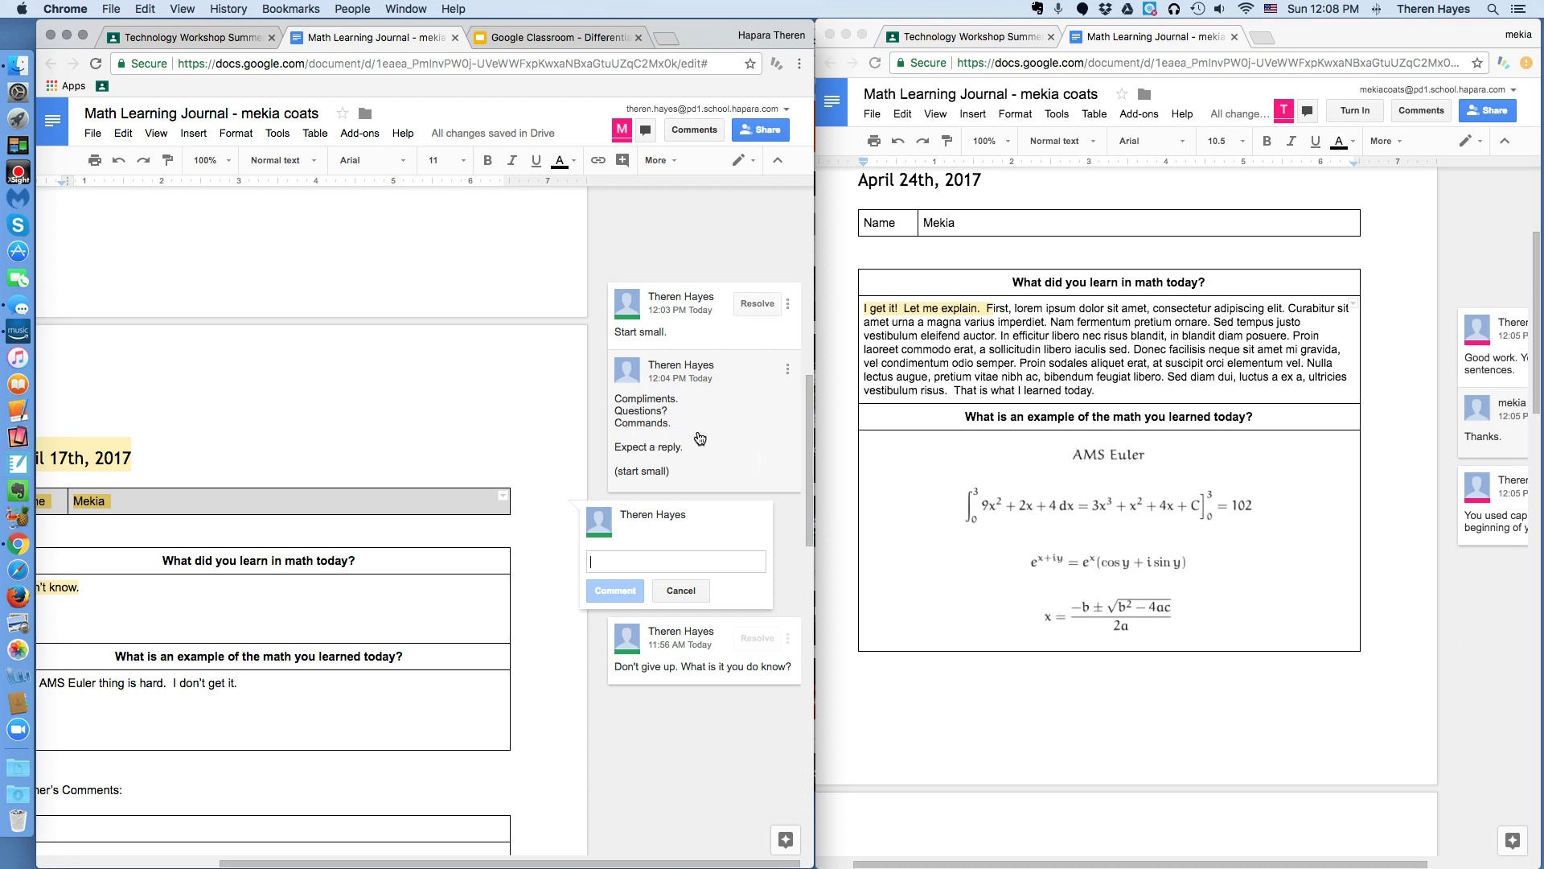
- Go back to the top of the journal and place the cursor on the empty line above April 24th, 2017
scroll(698, 439, "left", 5)
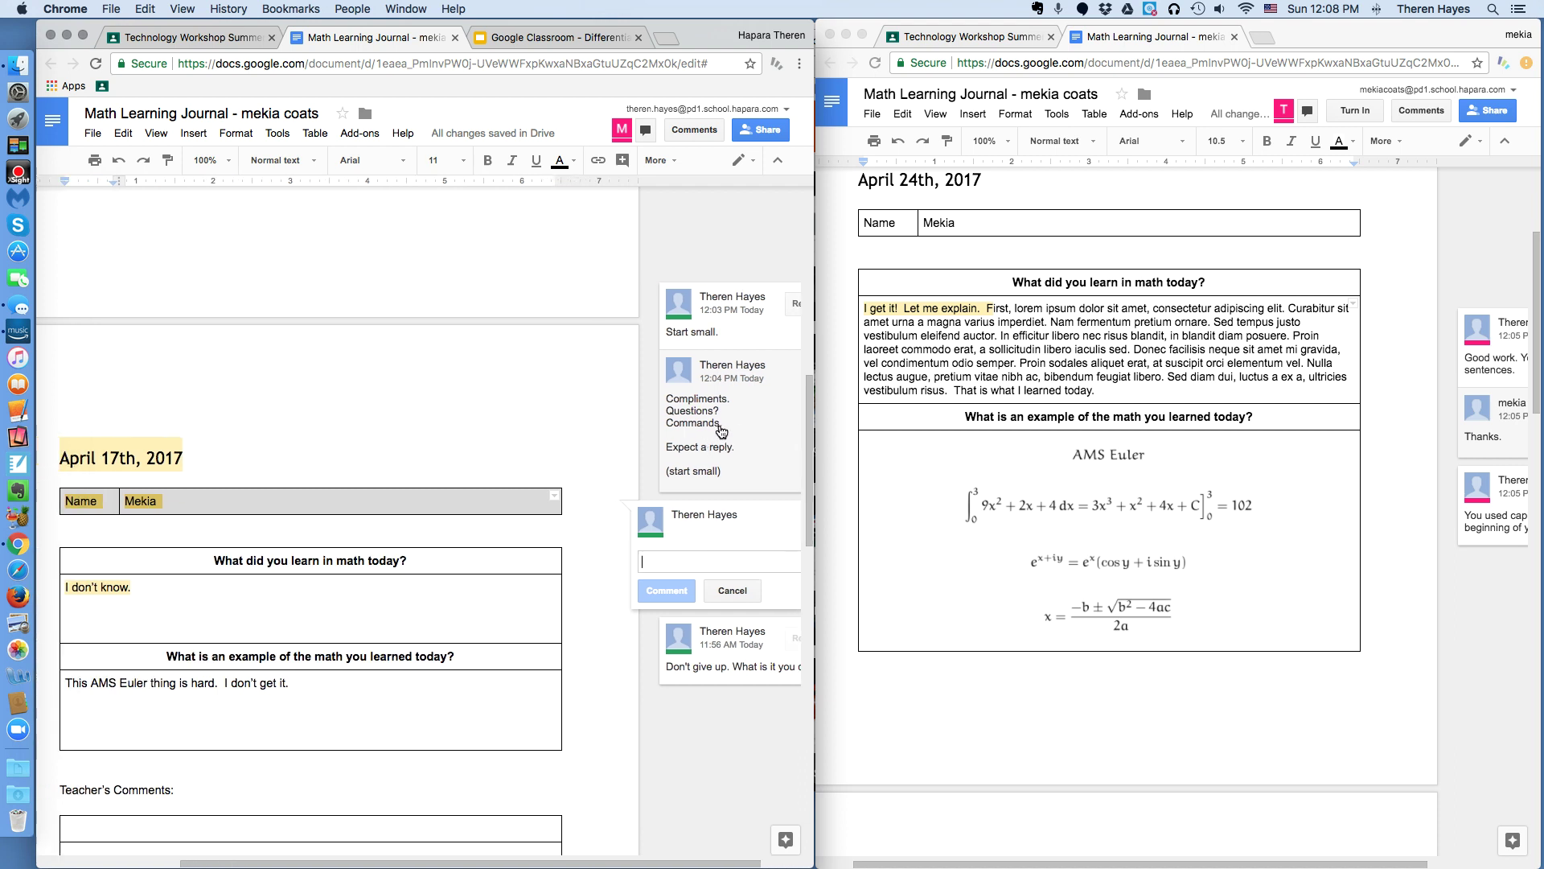
scroll(702, 435, "up", 15)
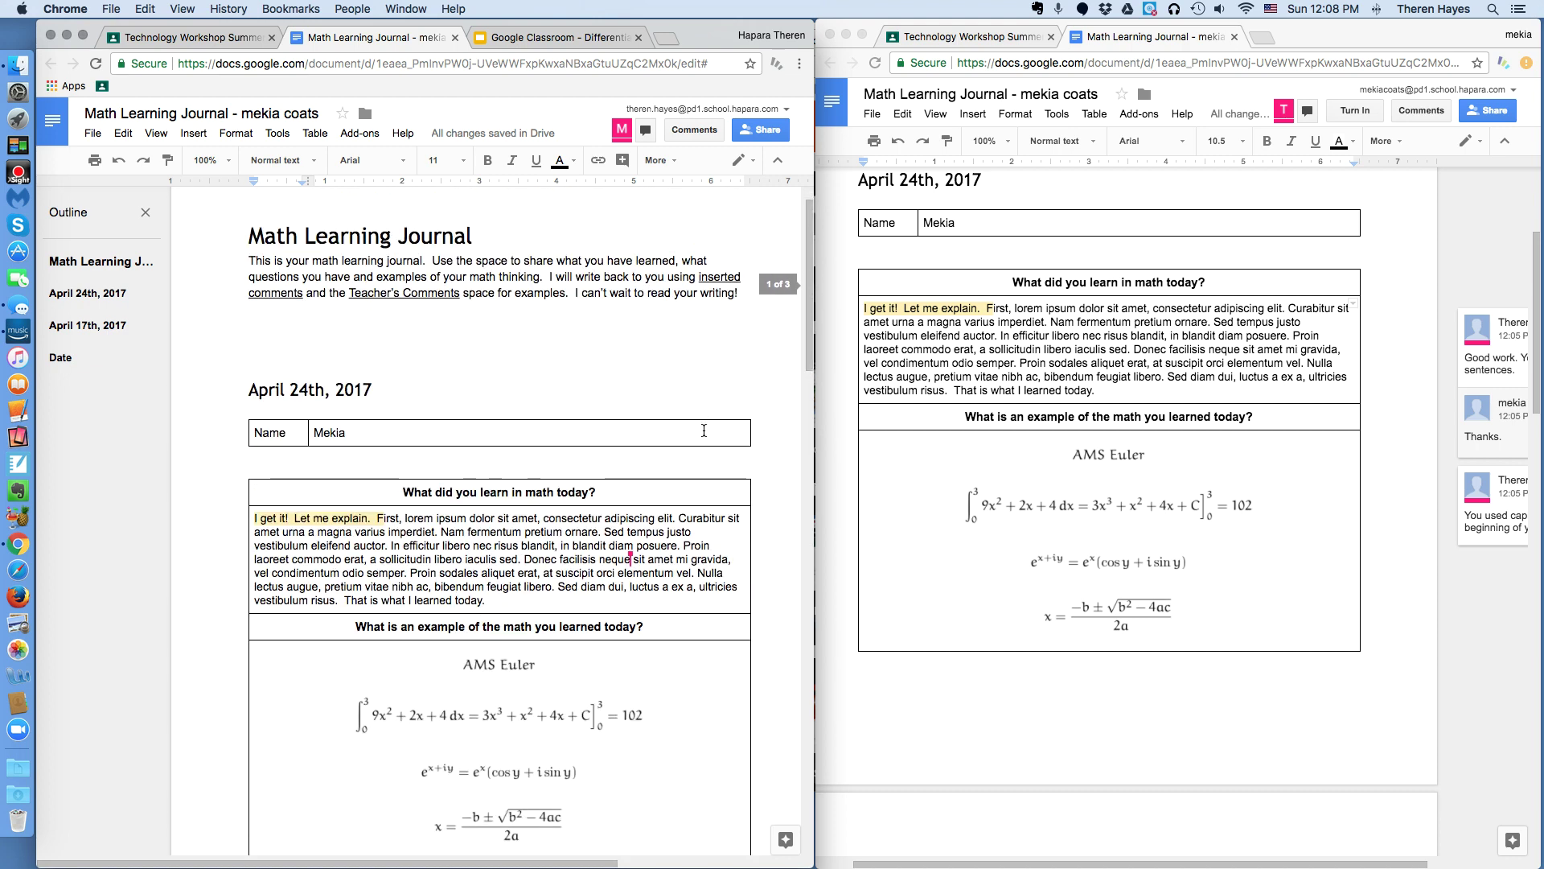
scroll(704, 429, "down", 2)
scroll(704, 428, "right", 1)
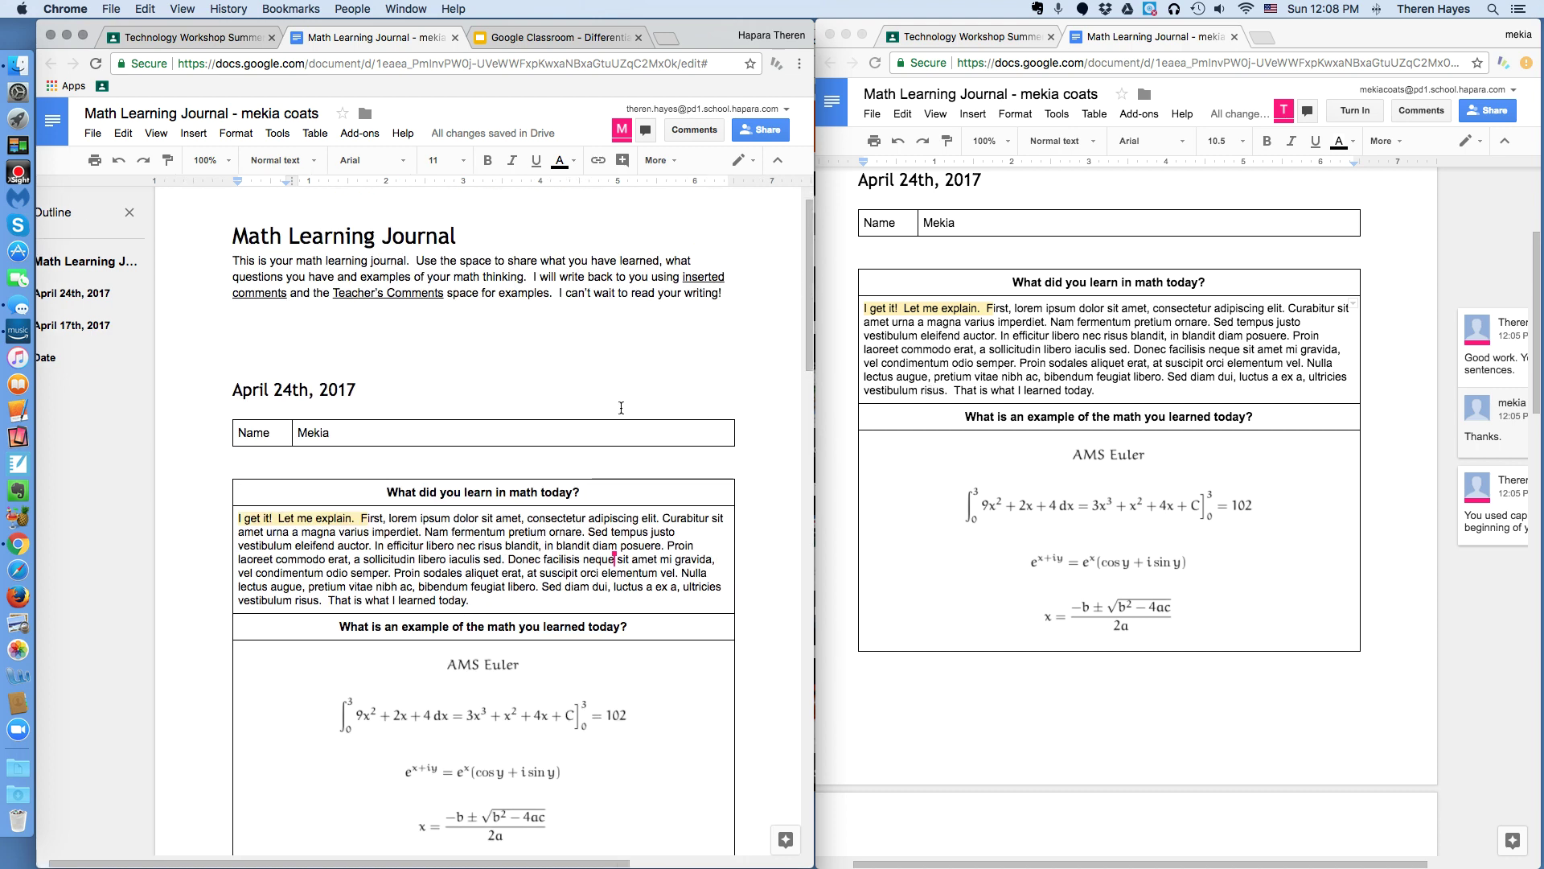
left_click(458, 357)
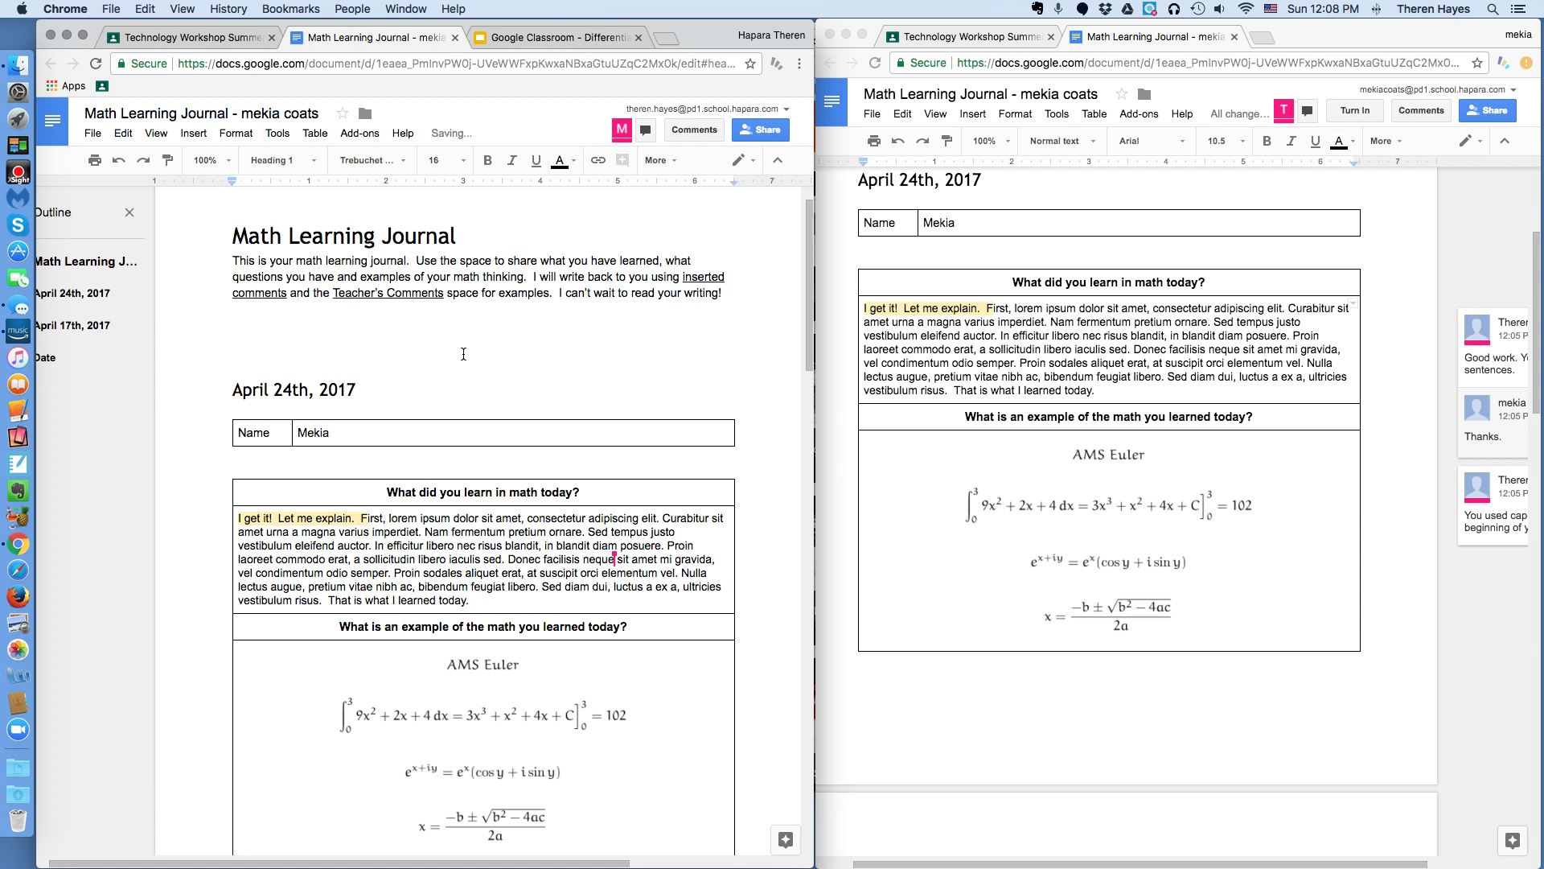